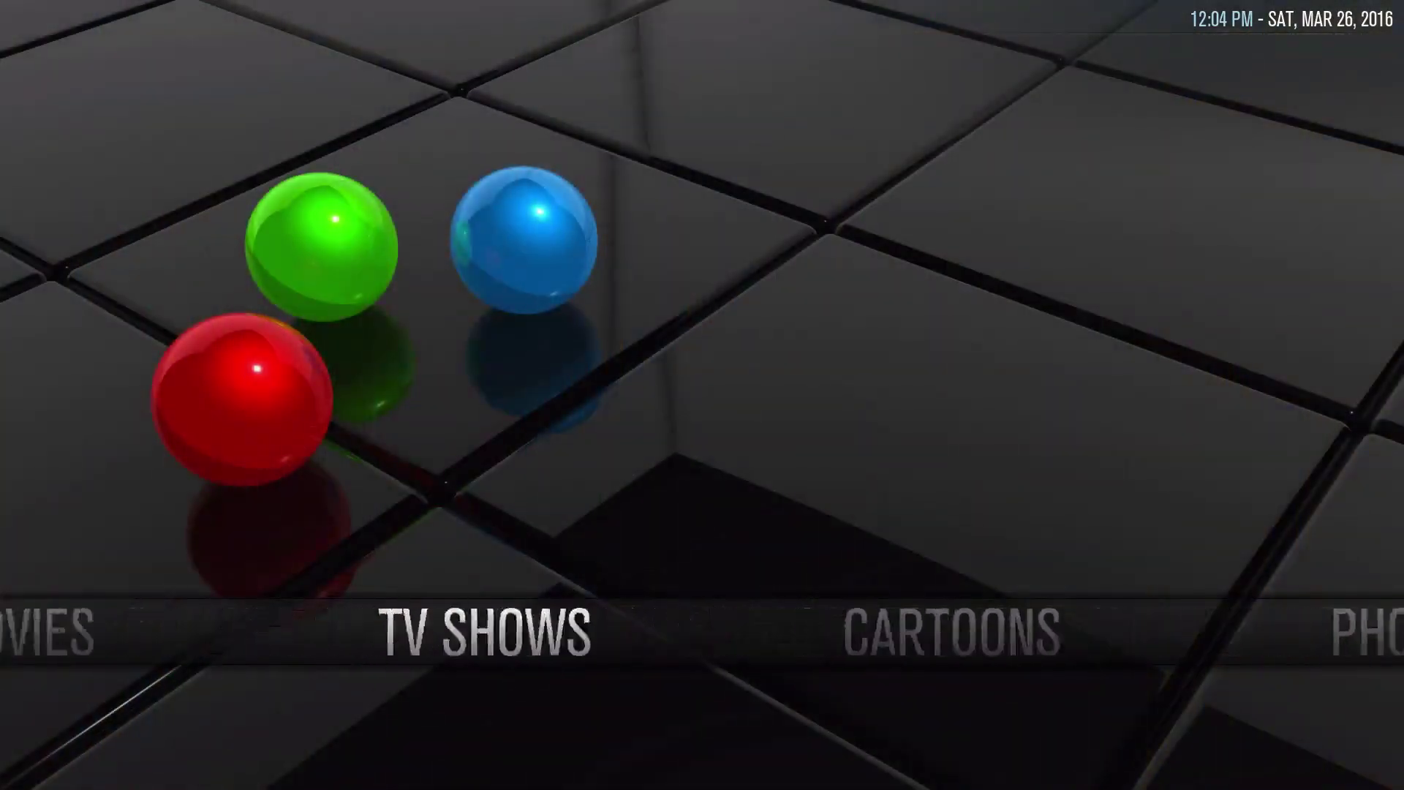
pyautogui.press('Left')
# Go from the home menu to skin Appearance > Main Menu and highlight Customise Main Menu
pyautogui.press('Down')
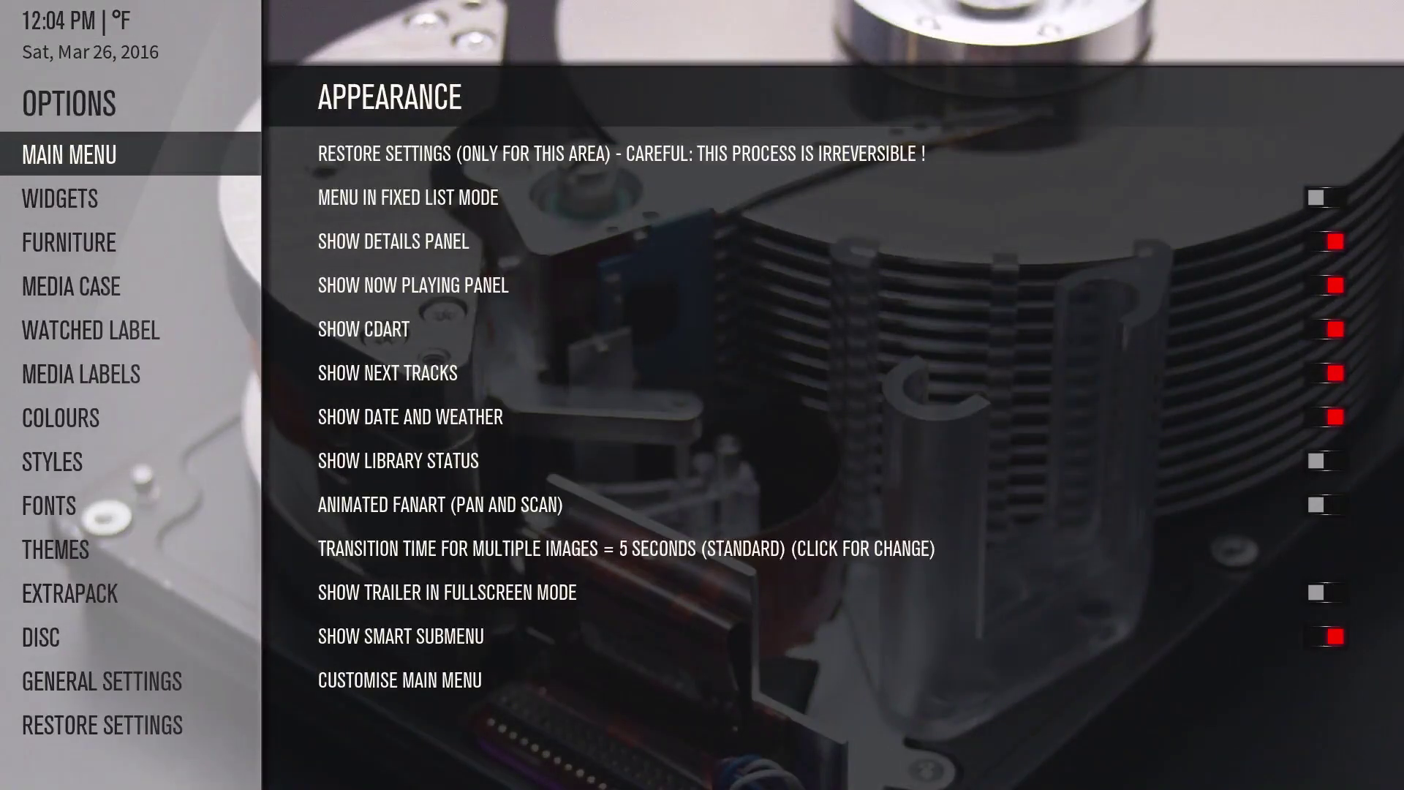
pyautogui.press('Right')
pyautogui.press('Up')
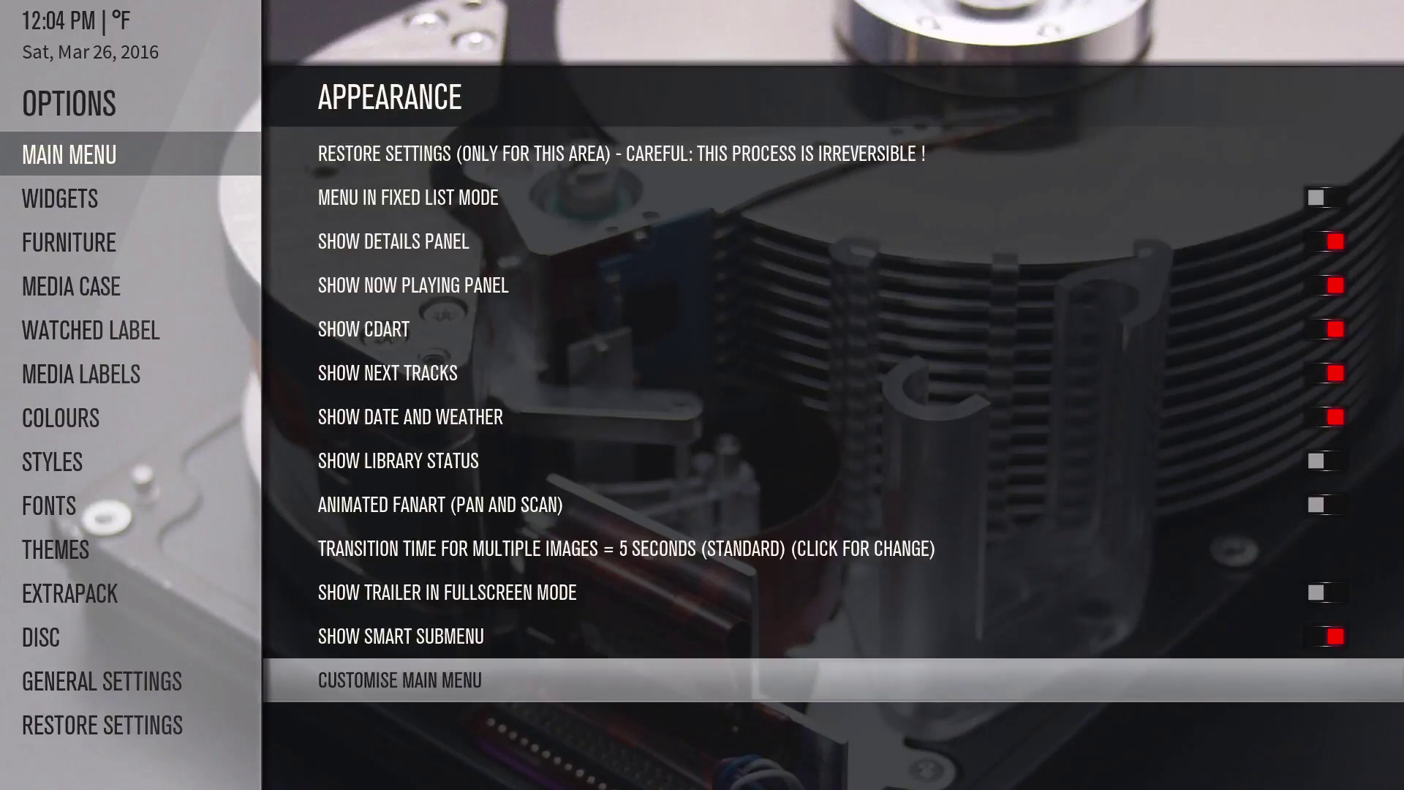
pyautogui.press('Up')
pyautogui.press('Down')
# Open Customise Main Menu for MOVIES and move down to Background Image - Preview
pyautogui.press('Return')
pyautogui.press('Up')
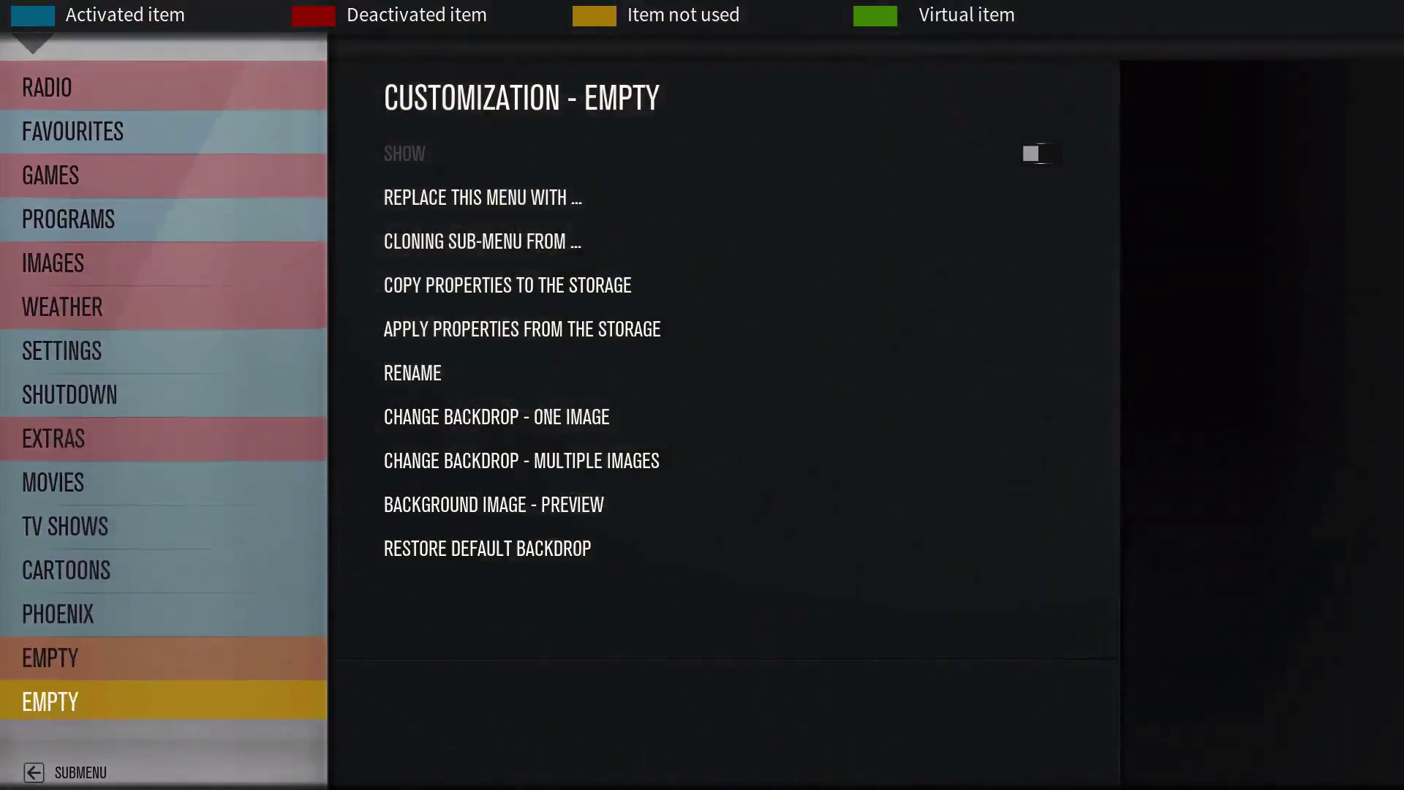
pyautogui.press('Up')
pyautogui.press('Up')
pyautogui.press('Up')
pyautogui.press('Up')
pyautogui.press('Up')
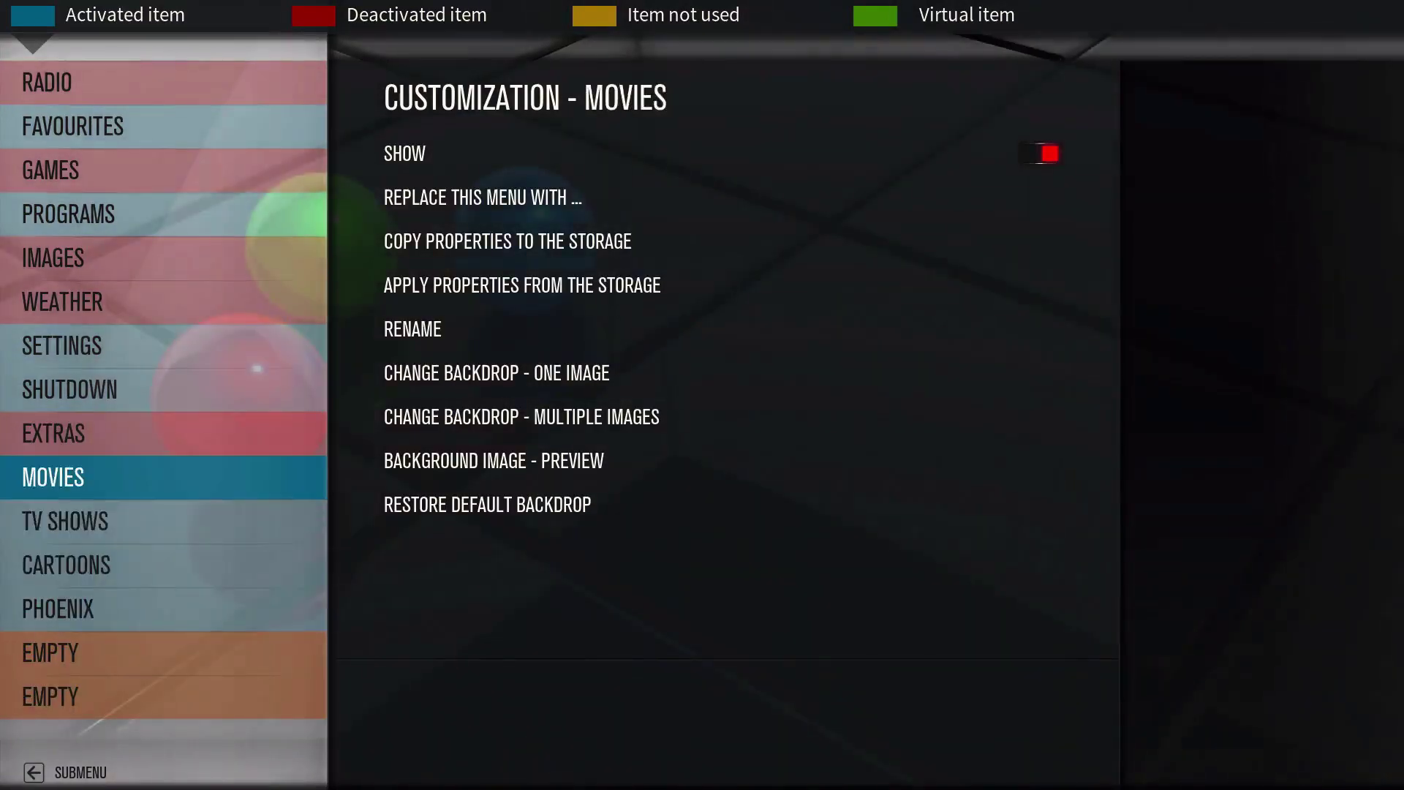
pyautogui.press('Right')
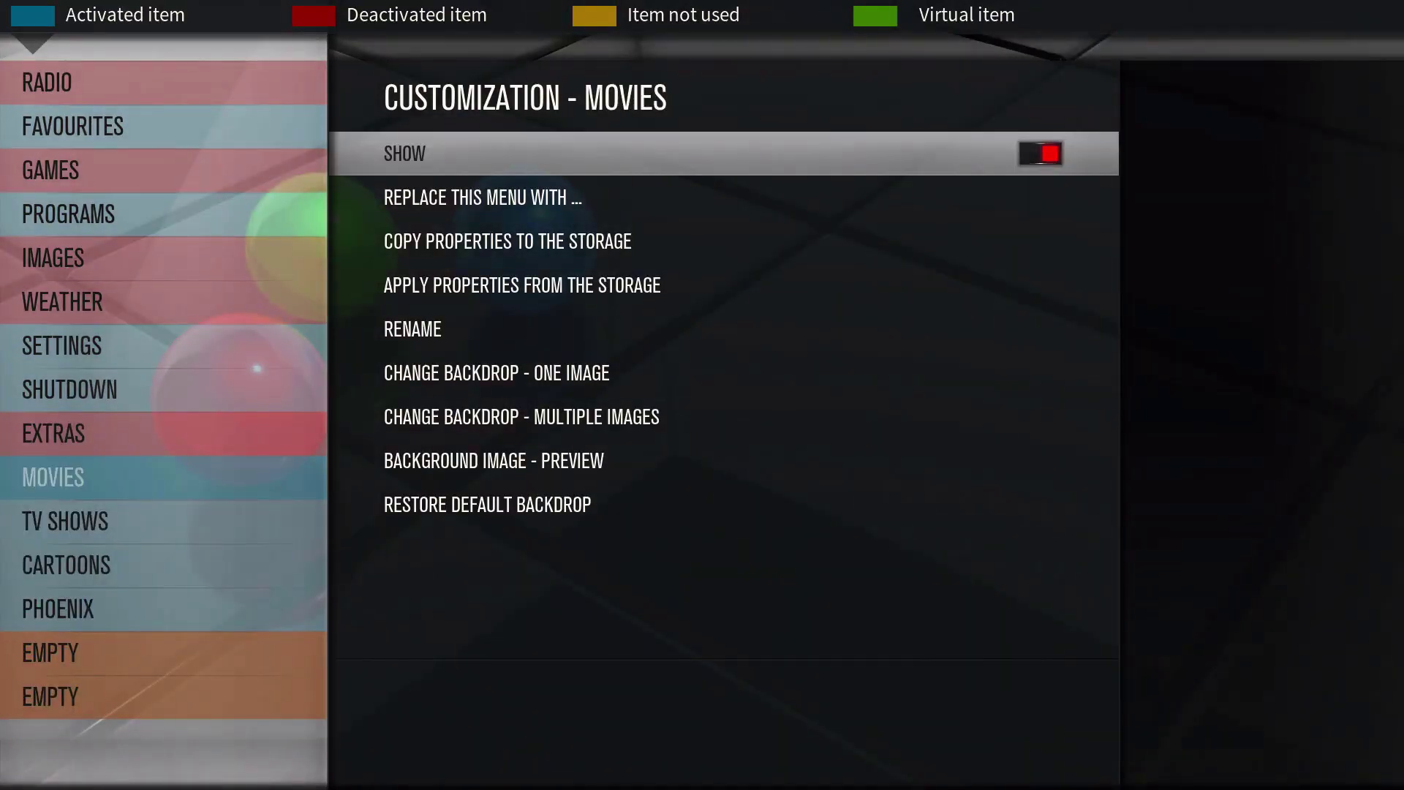
pyautogui.press('Down')
pyautogui.press('Down')
pyautogui.press('Down')
pyautogui.press('Down')
pyautogui.press('Down')
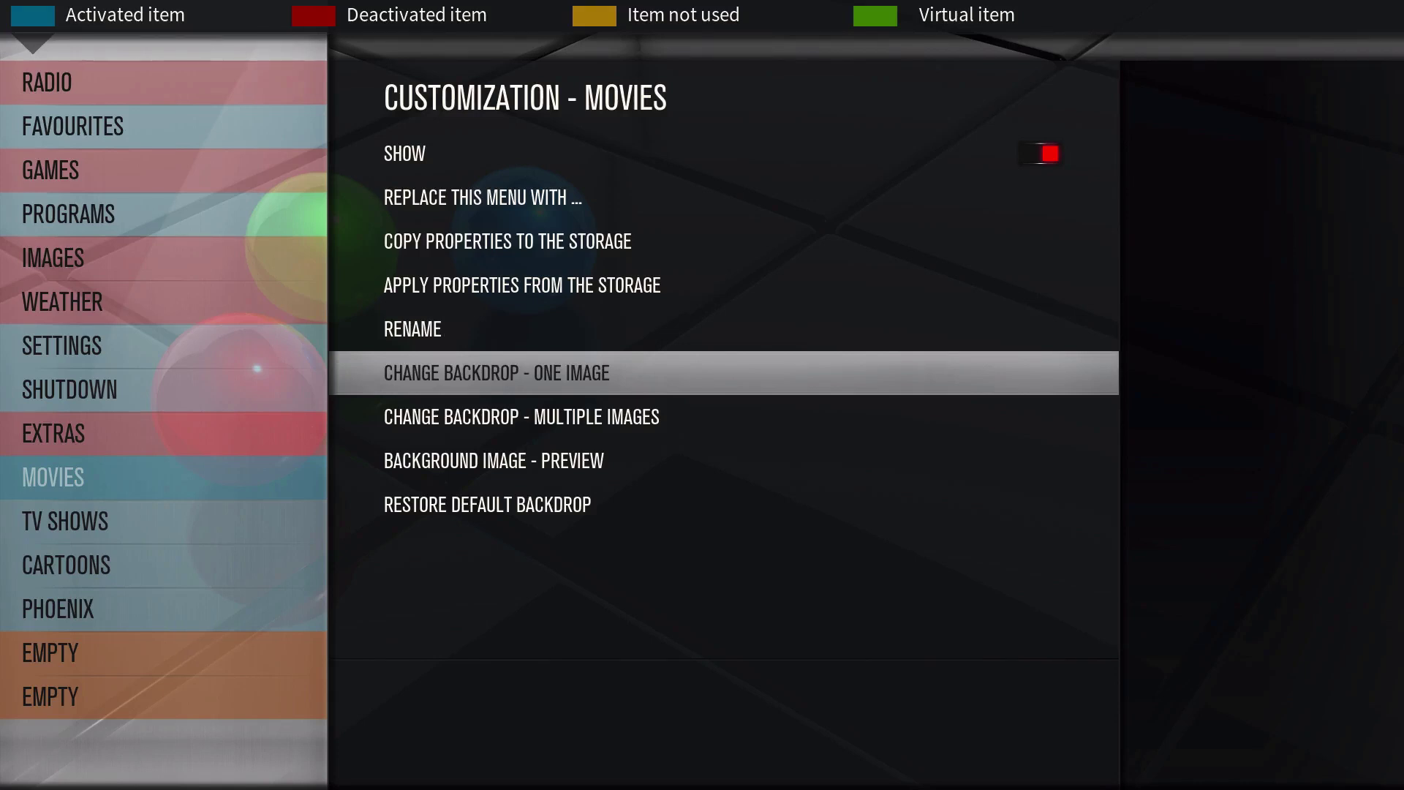
pyautogui.press('Down')
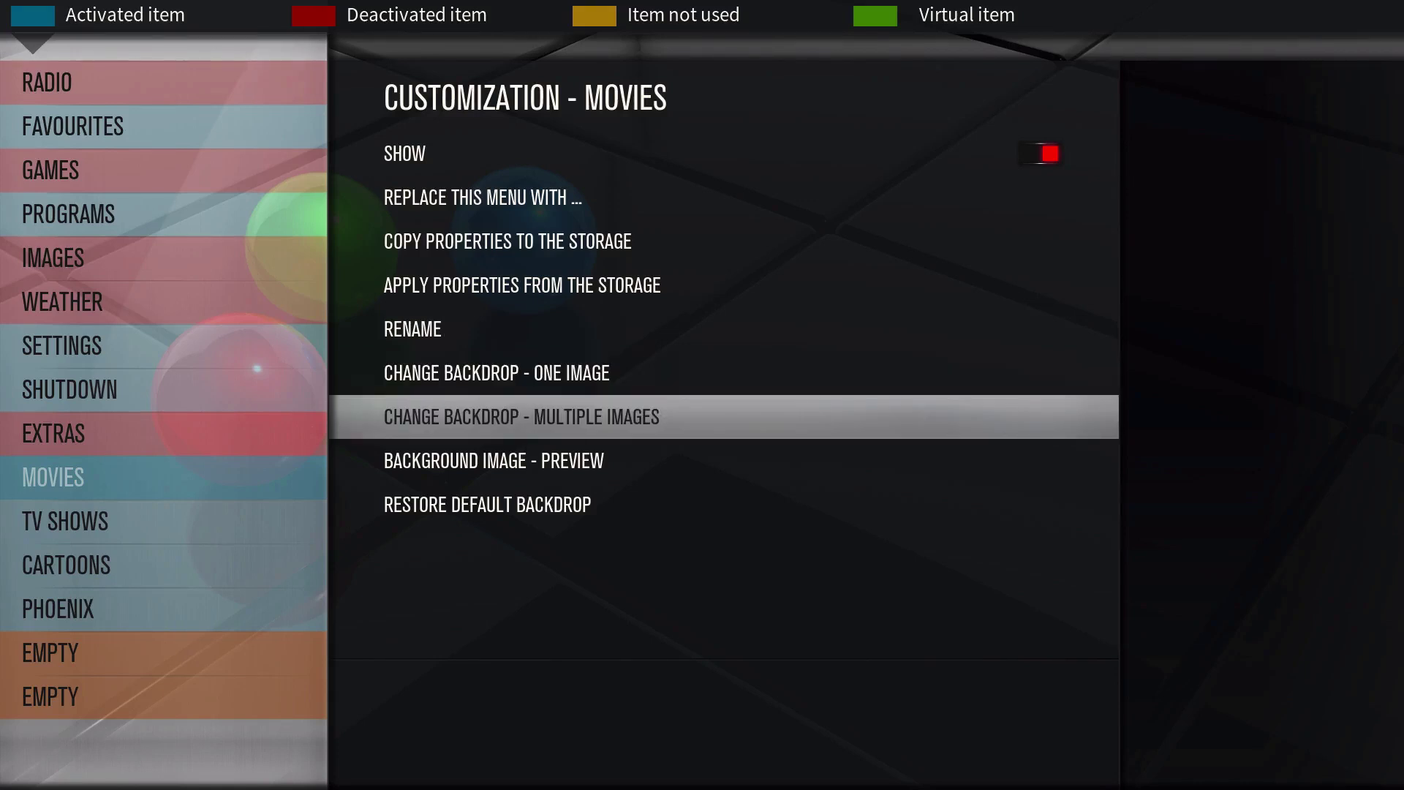
pyautogui.press('Down')
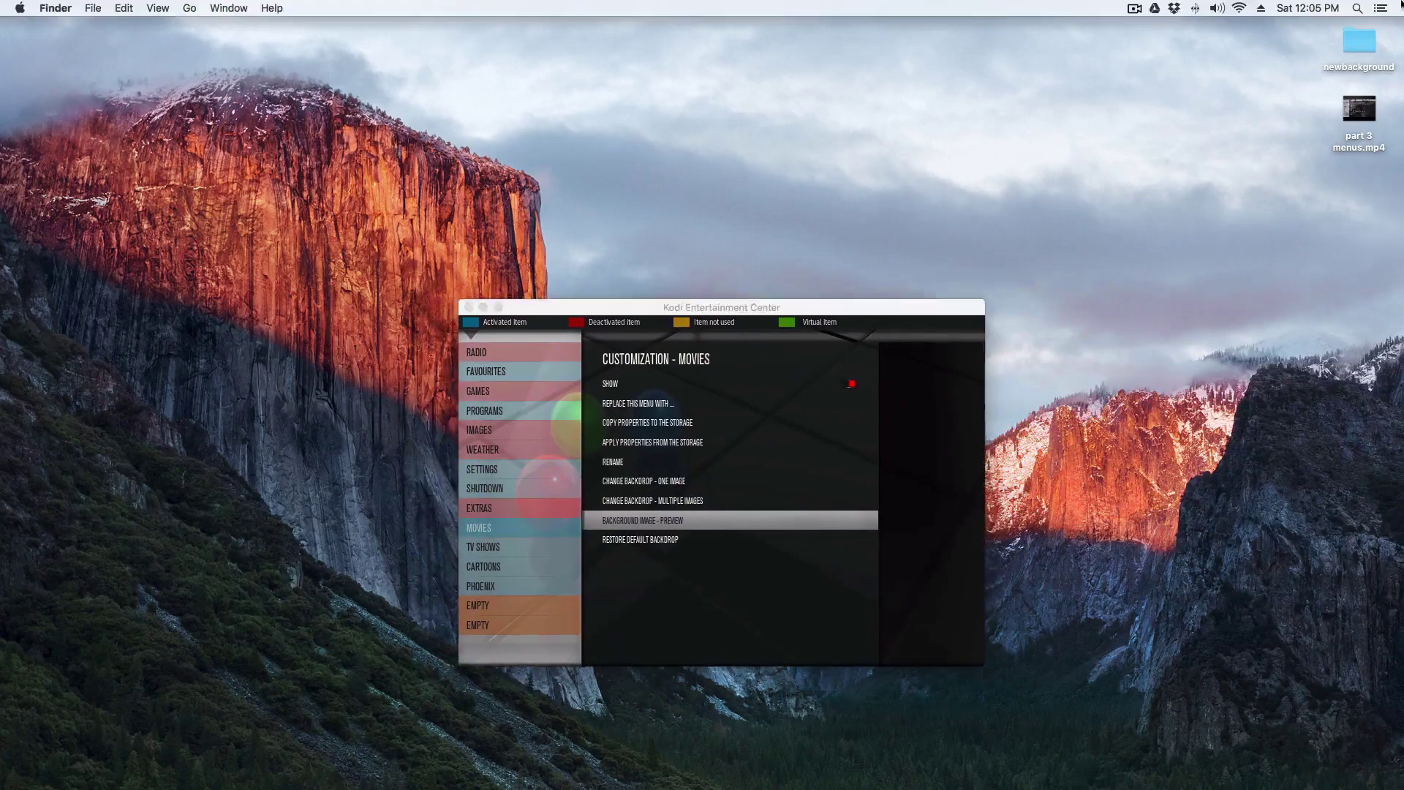
# Open the newbackground folder and move three wallhaven images into phoenix
pyautogui.doubleClick(1358, 43)
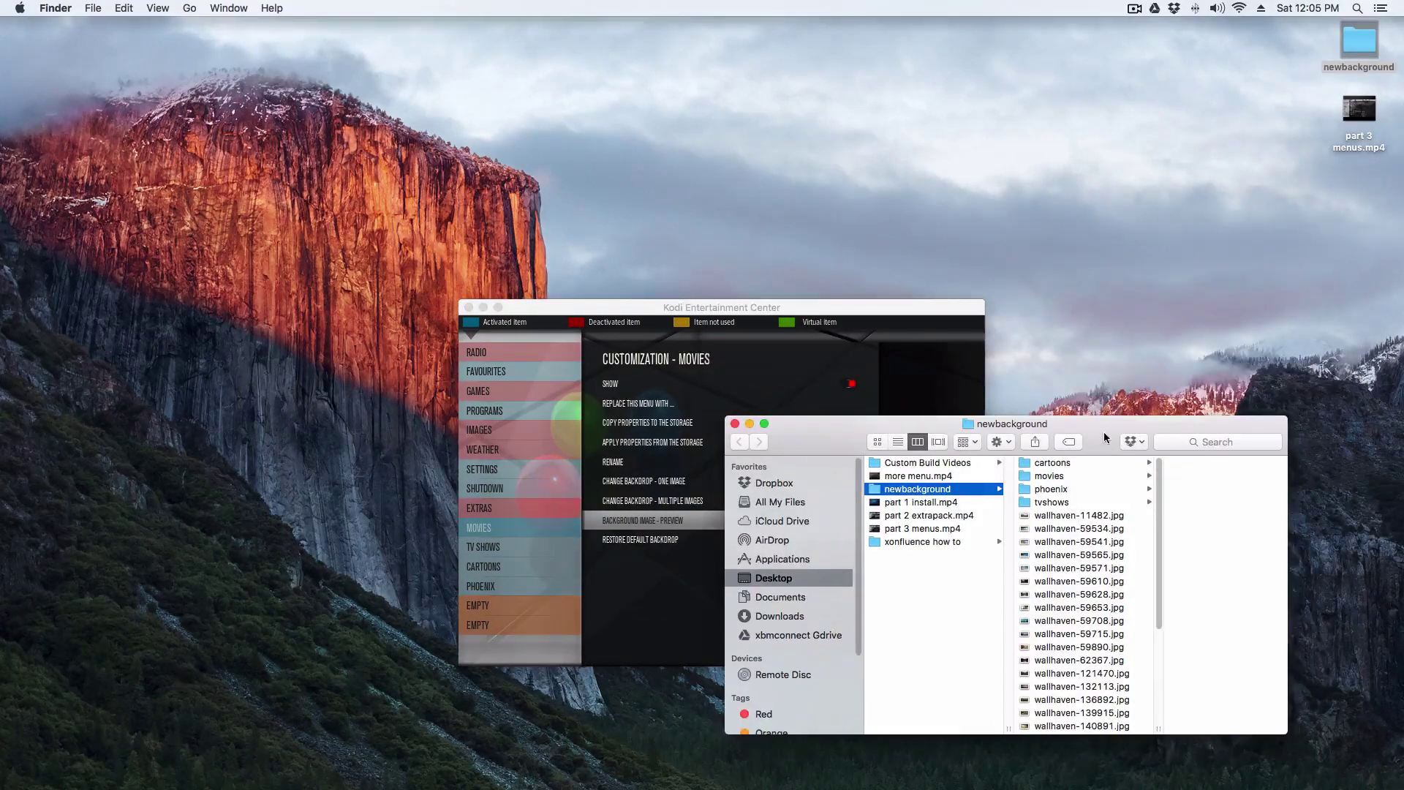
pyautogui.moveTo(1105, 437); pyautogui.dragTo(1056, 67)
pyautogui.click(1011, 95)
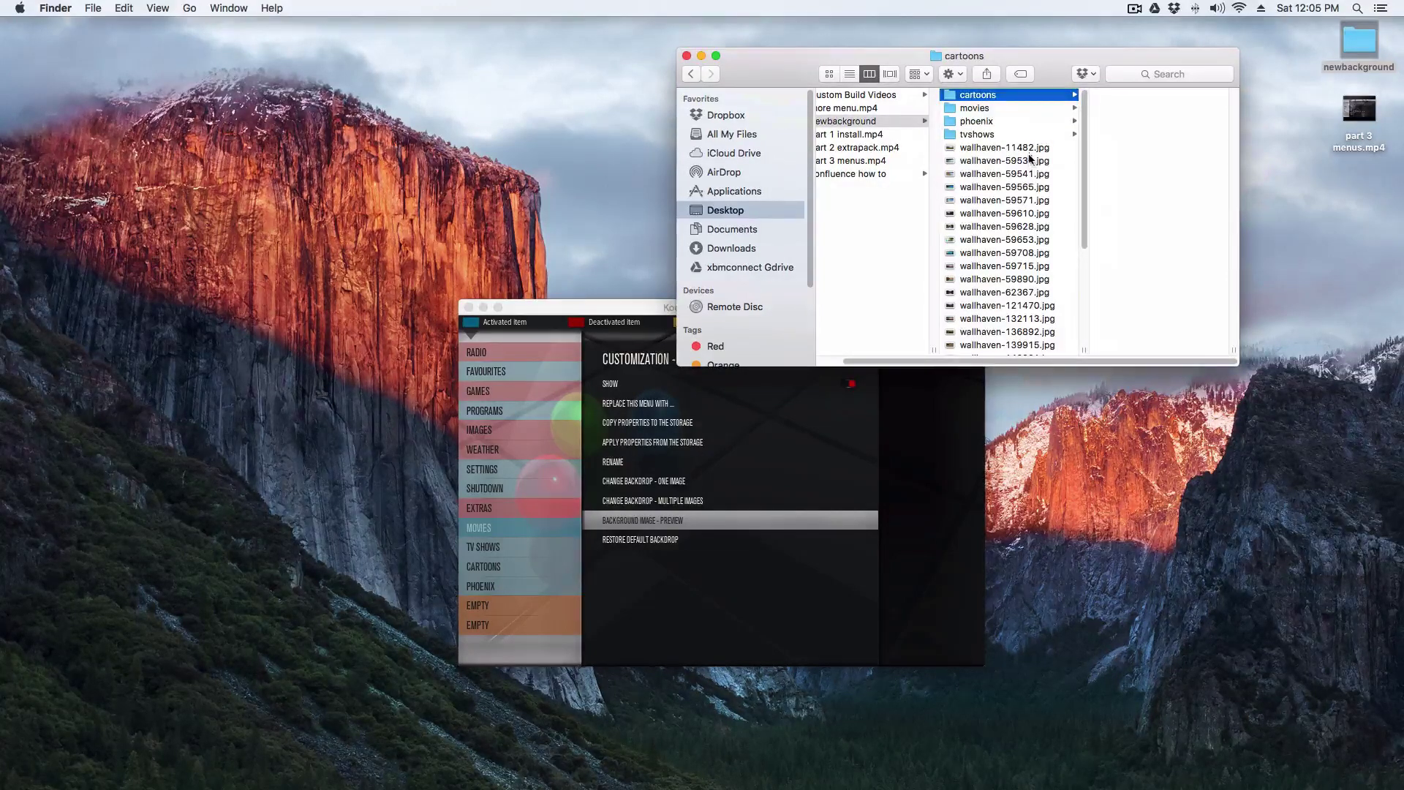
pyautogui.click(1019, 147)
pyautogui.keyDown('shift'); pyautogui.click(1018, 175); pyautogui.keyUp('shift')
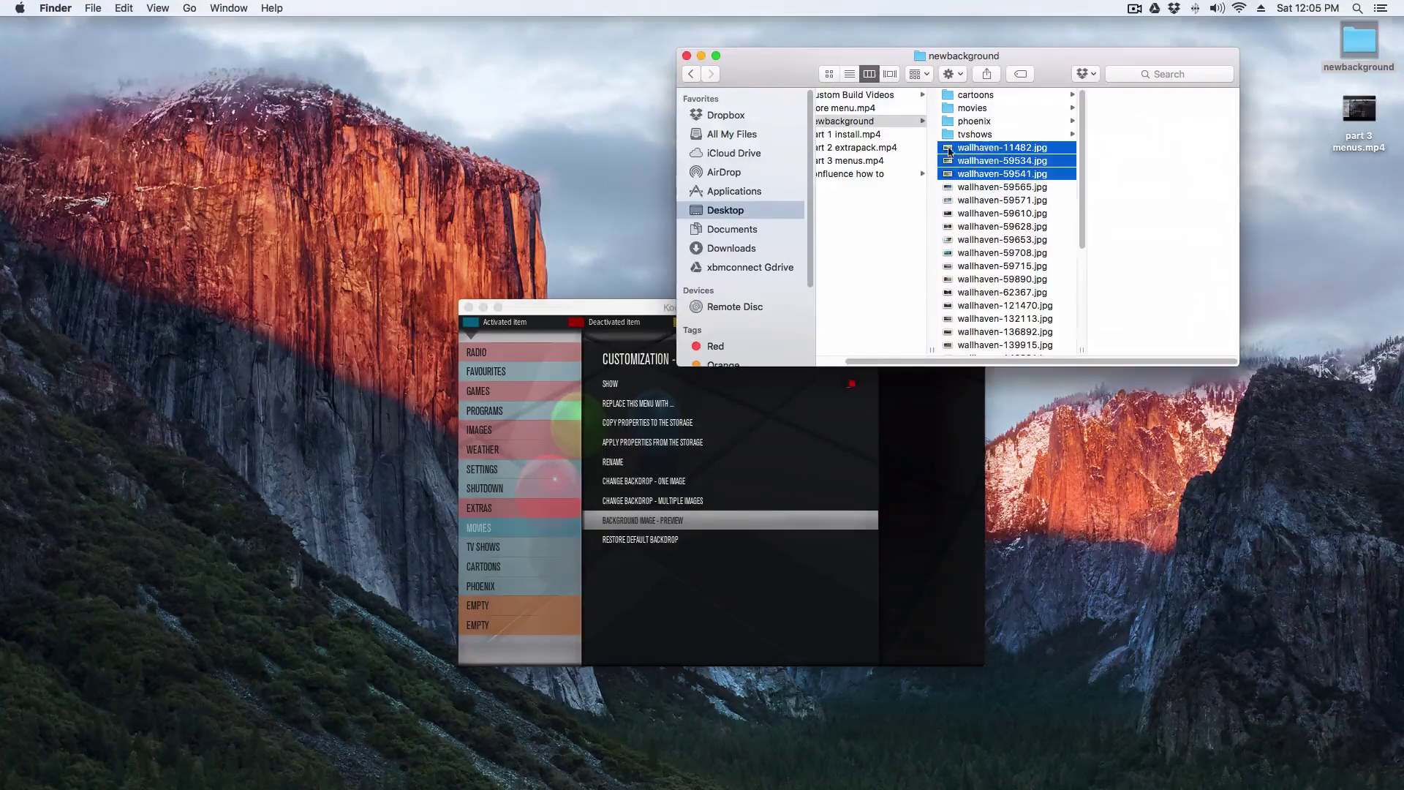
pyautogui.moveTo(949, 151); pyautogui.dragTo(956, 119)
# Move five wallhaven images into movies and wallhaven-59628.jpg into phoenix
pyautogui.click(1012, 201)
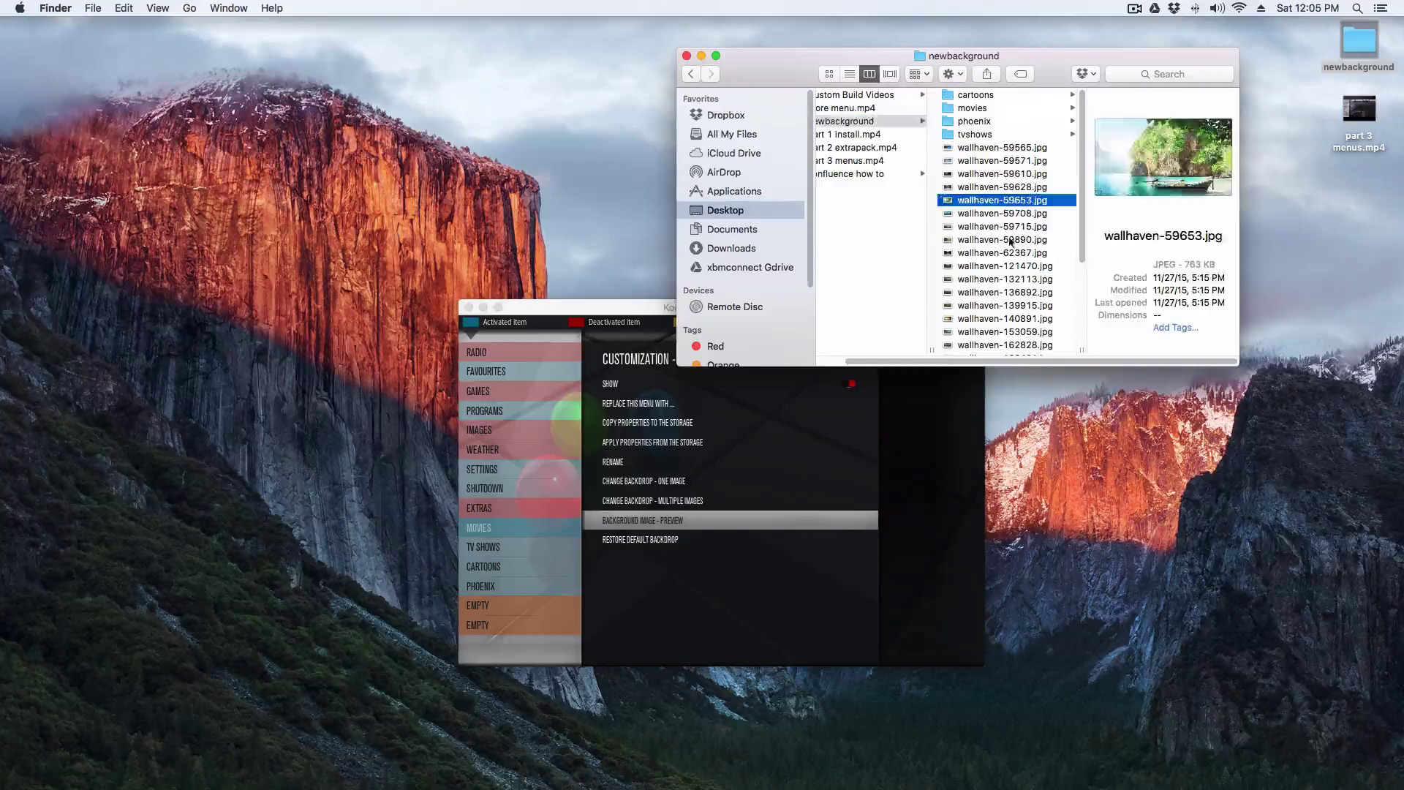
pyautogui.keyDown('shift'); pyautogui.click(1009, 252); pyautogui.keyUp('shift')
pyautogui.moveTo(951, 203); pyautogui.dragTo(956, 108)
pyautogui.click(1027, 193)
pyautogui.moveTo(1027, 192); pyautogui.dragTo(955, 121)
# Move wallhaven-136892.jpg through wallhaven-140891.jpg into the tvshows folder
pyautogui.click(1021, 213)
pyautogui.keyDown('shift'); pyautogui.click(1016, 240); pyautogui.keyUp('shift')
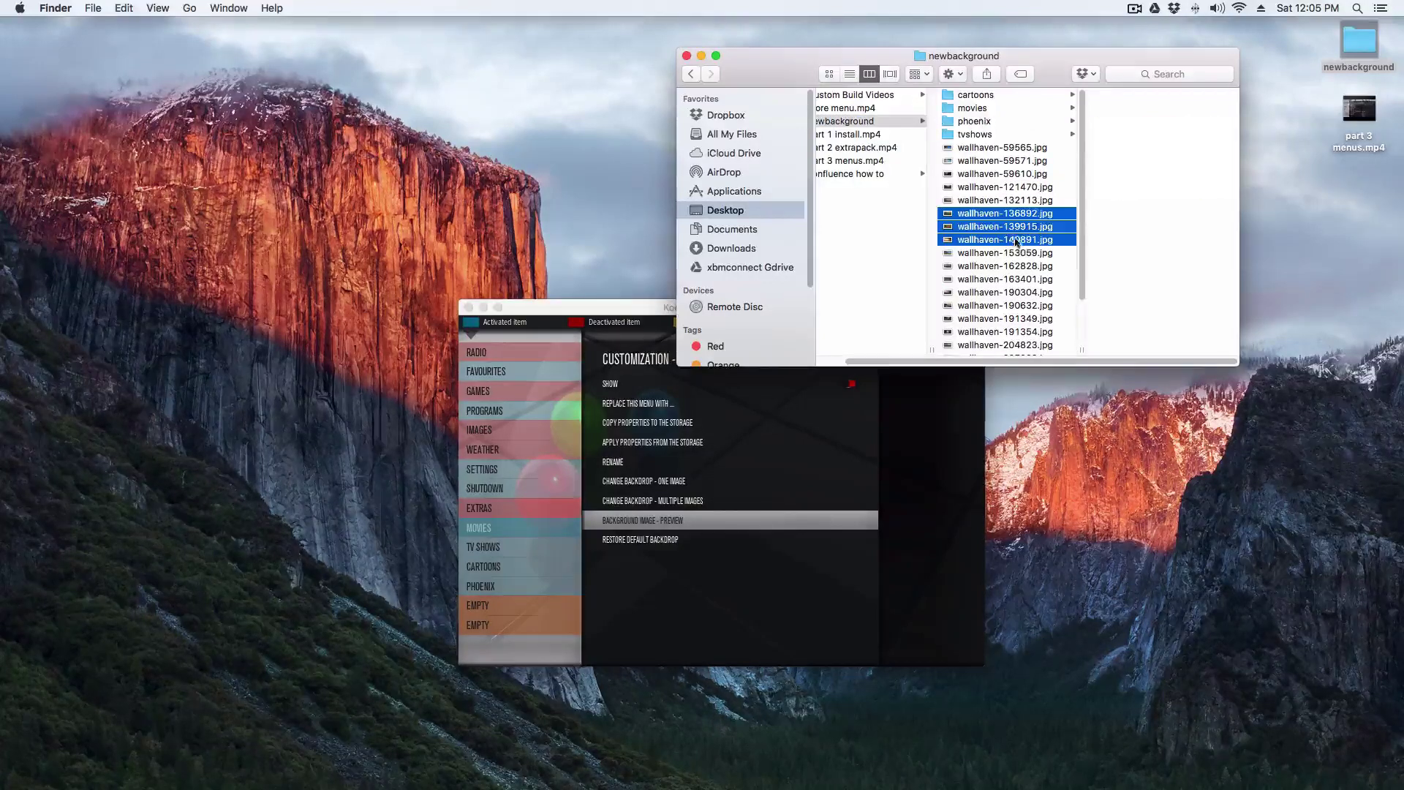
pyautogui.moveTo(1013, 214); pyautogui.dragTo(978, 136)
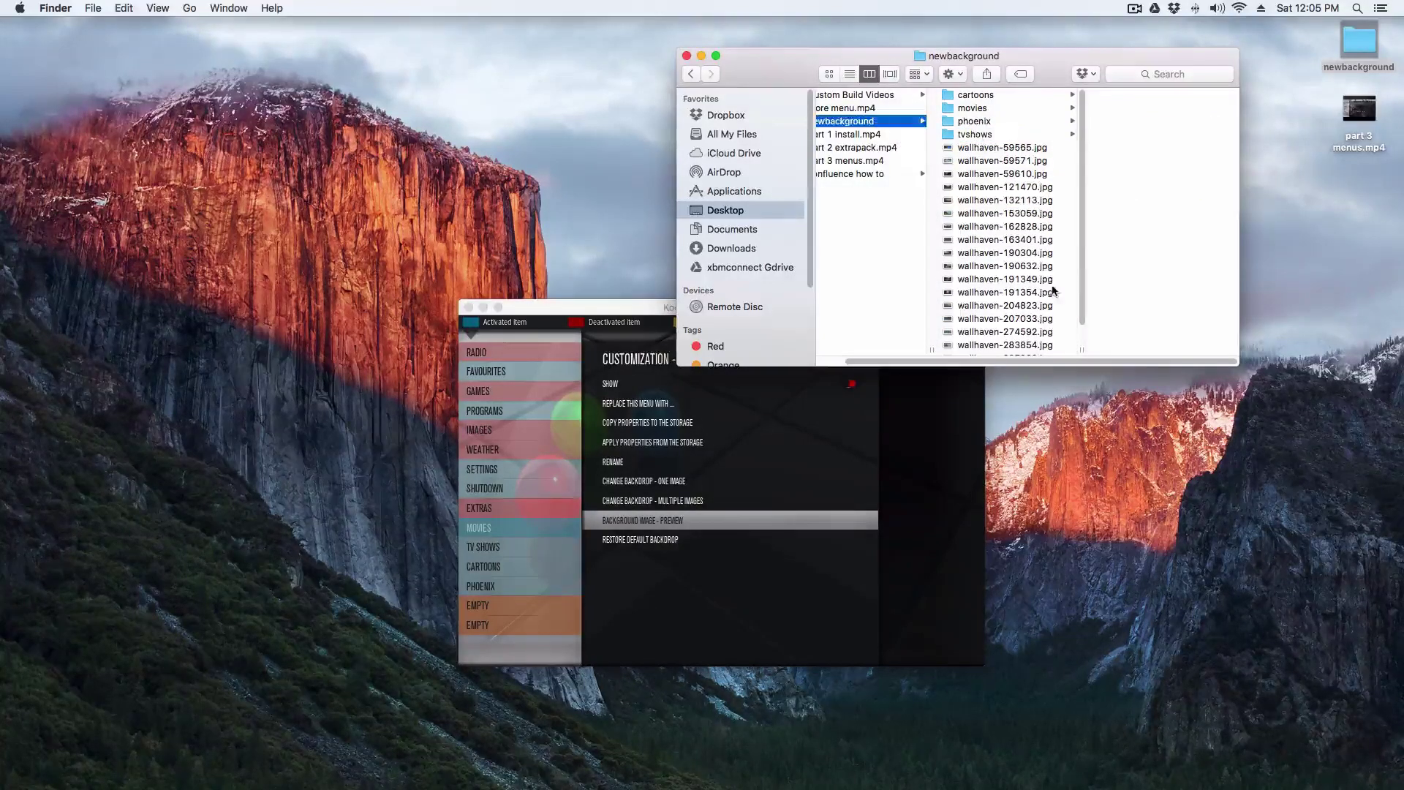
pyautogui.hscroll(-2, 930, 126)
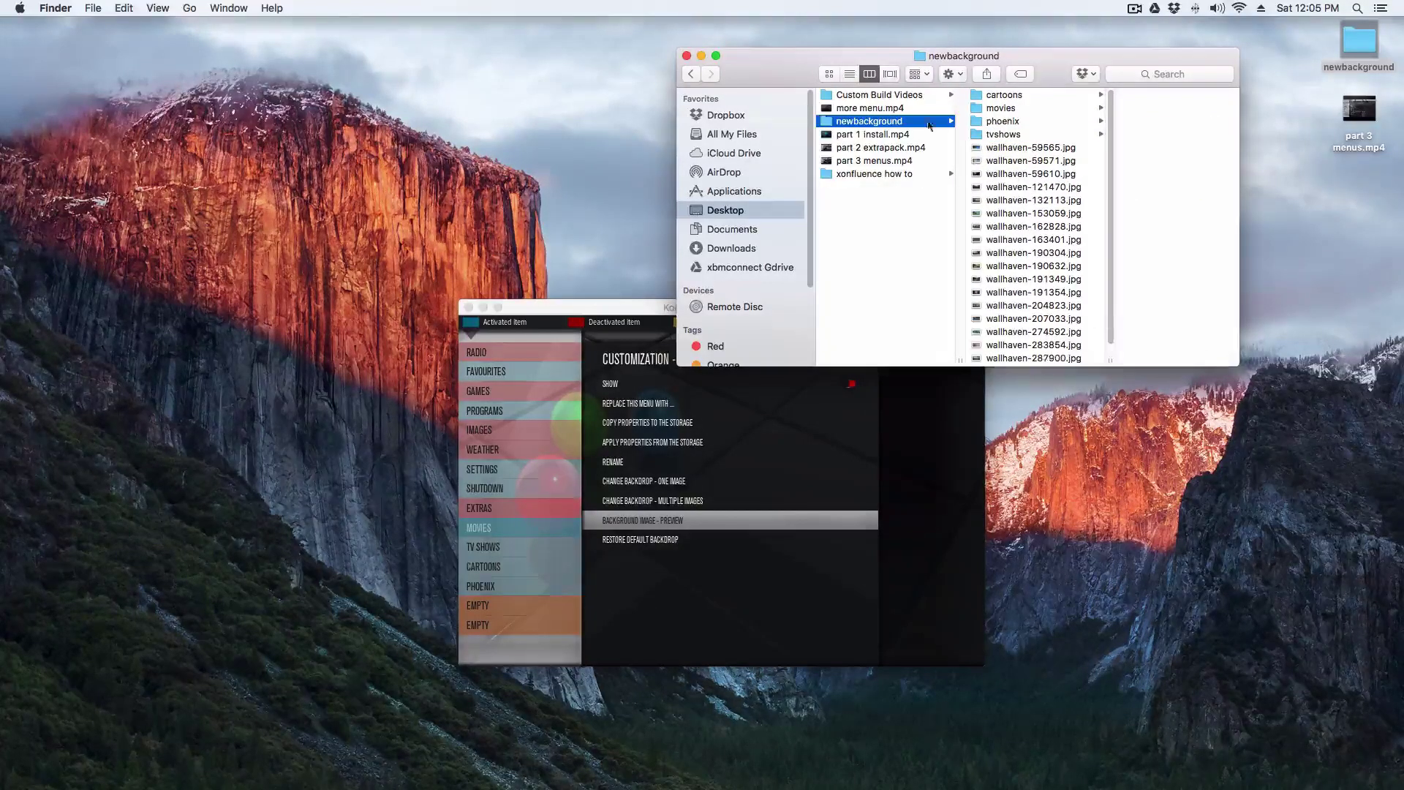
# Close the newbackground window and browse from Home to Library > Application Support
pyautogui.click(687, 56)
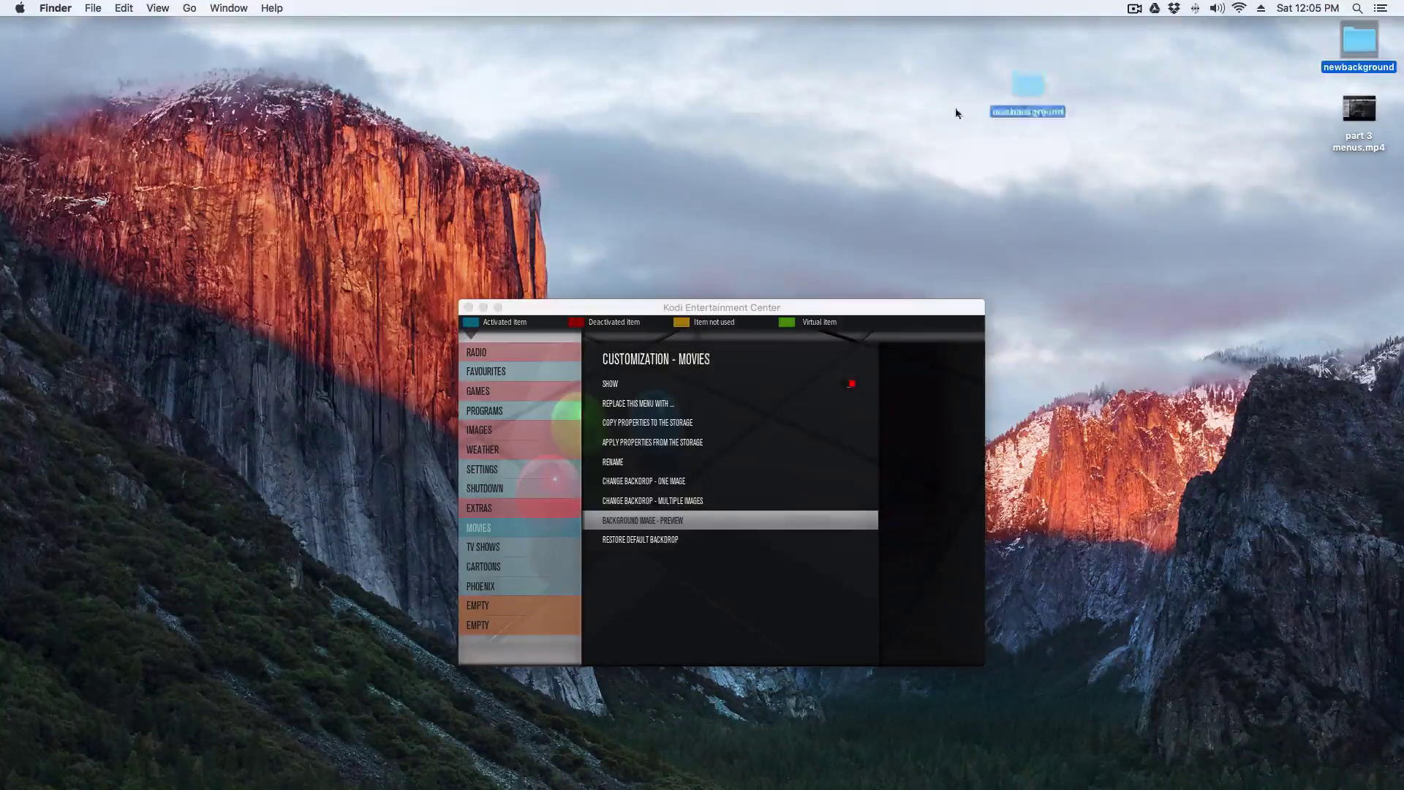
pyautogui.moveTo(956, 114); pyautogui.dragTo(947, 116)
pyautogui.click(189, 8)
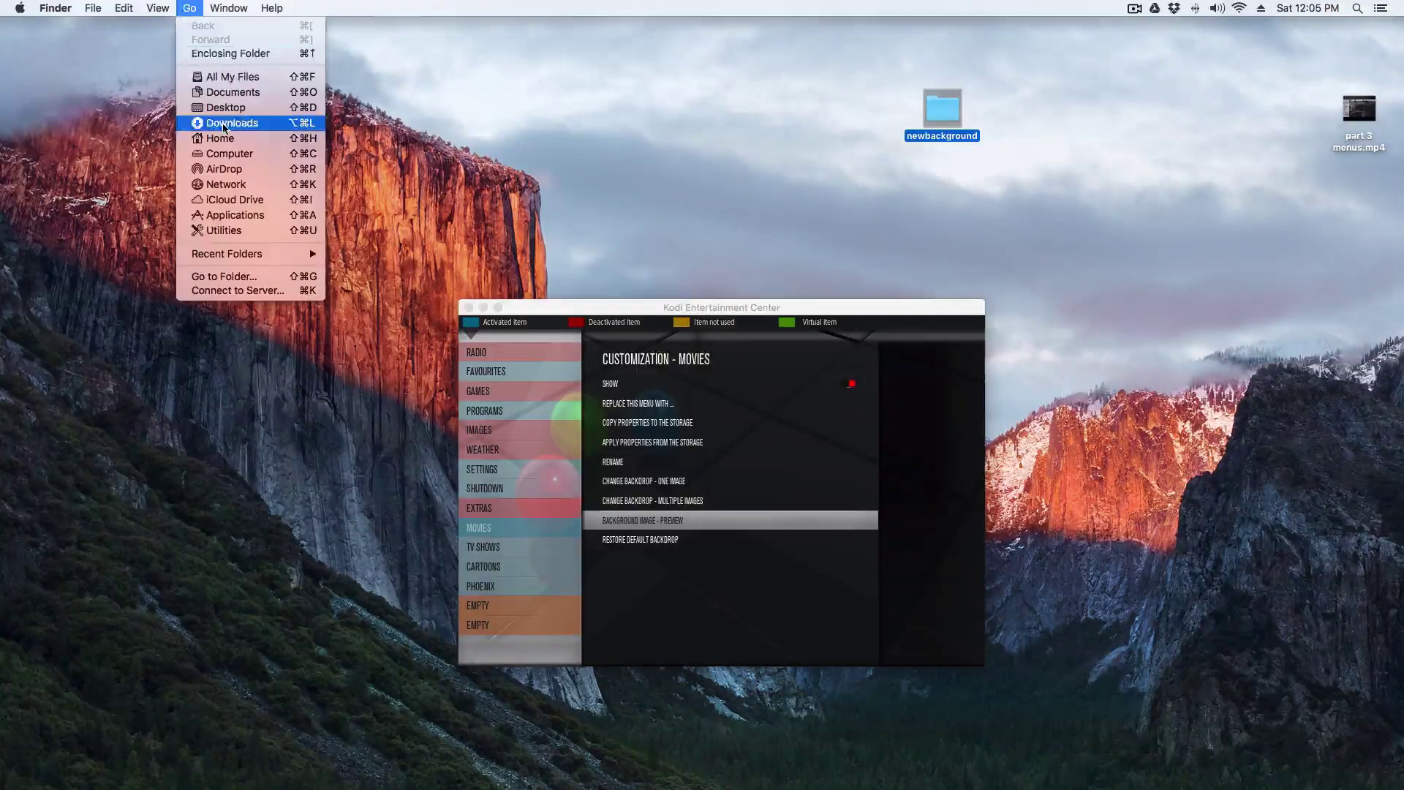
pyautogui.click(205, 138)
pyautogui.moveTo(647, 102); pyautogui.dragTo(491, 99)
pyautogui.click(612, 207)
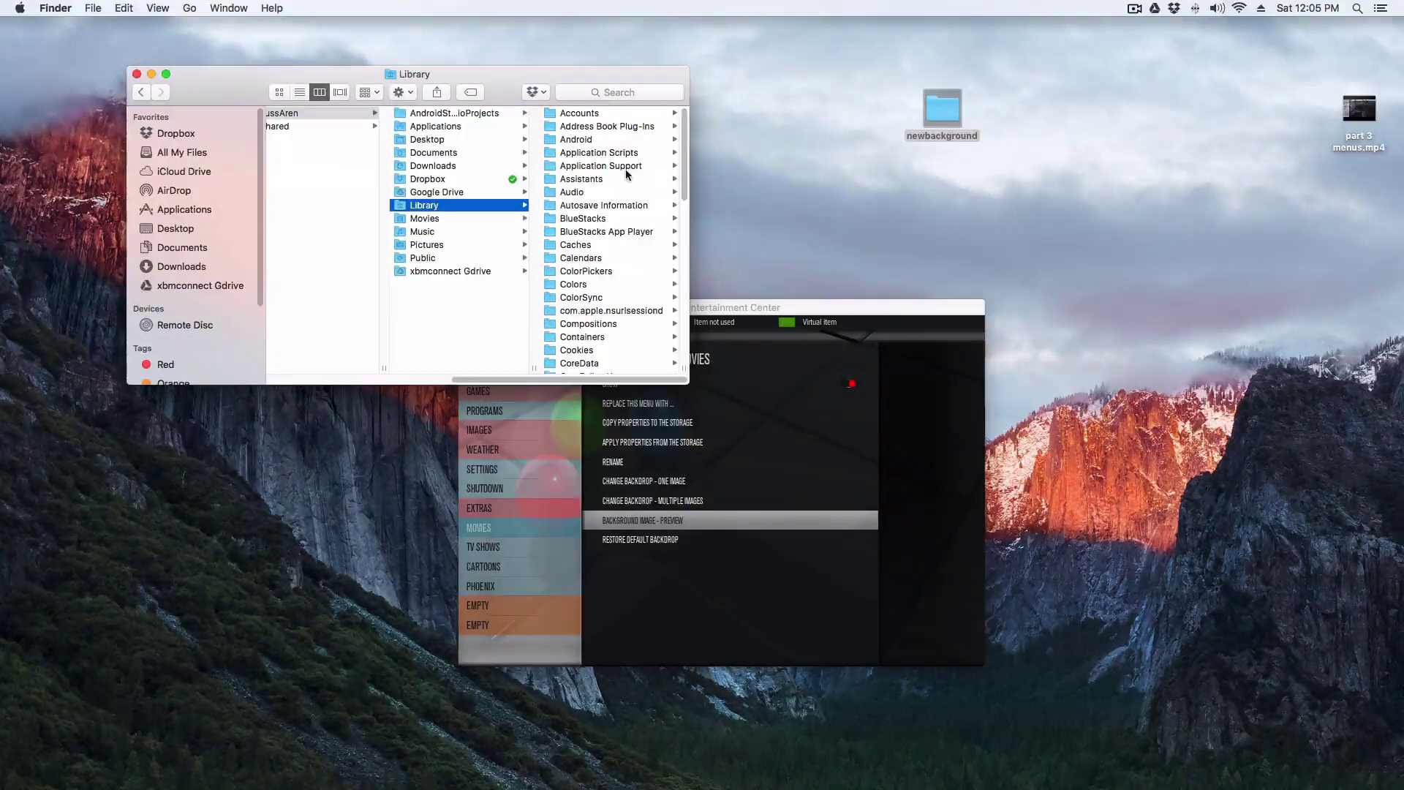
pyautogui.click(627, 168)
pyautogui.scroll(-5, 609, 331)
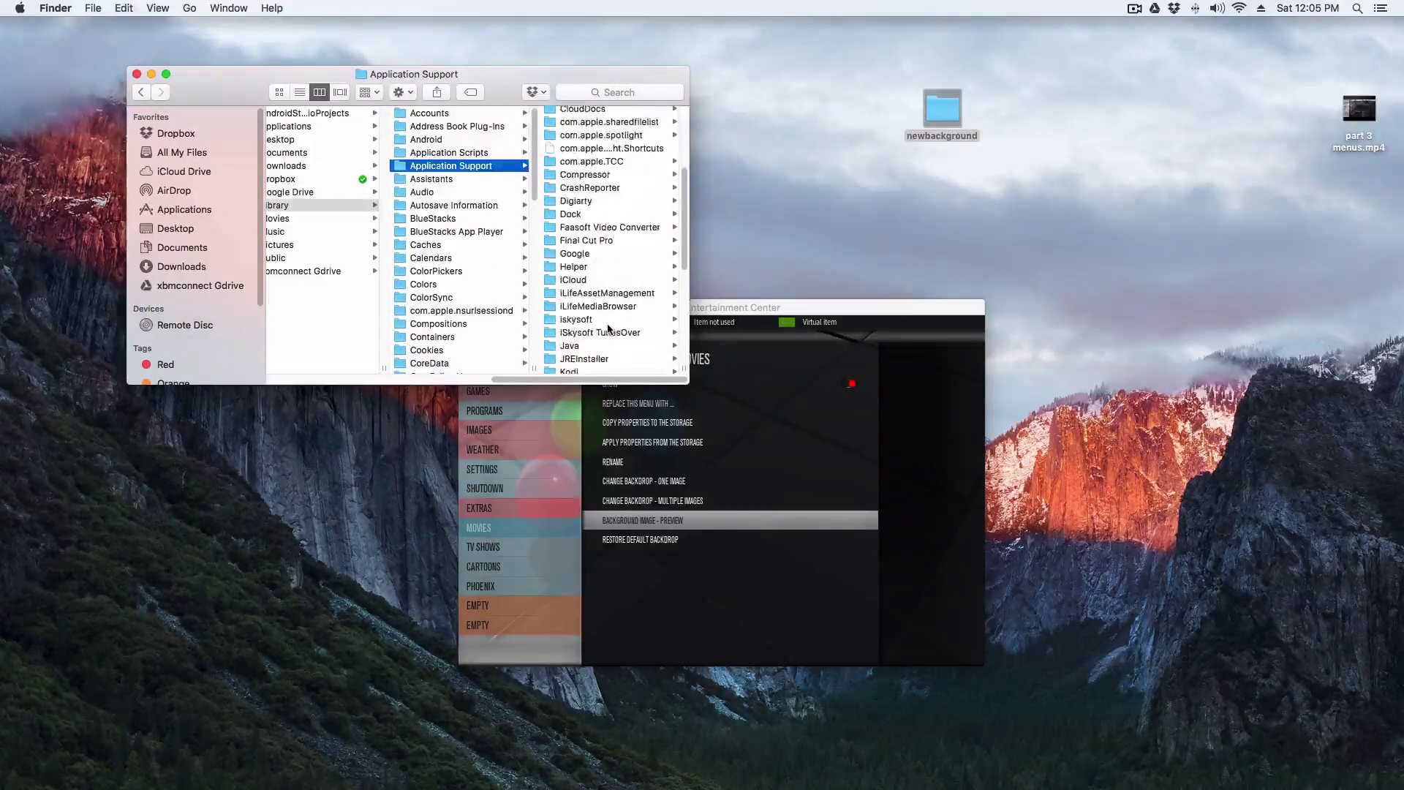
pyautogui.scroll(-2, 609, 331)
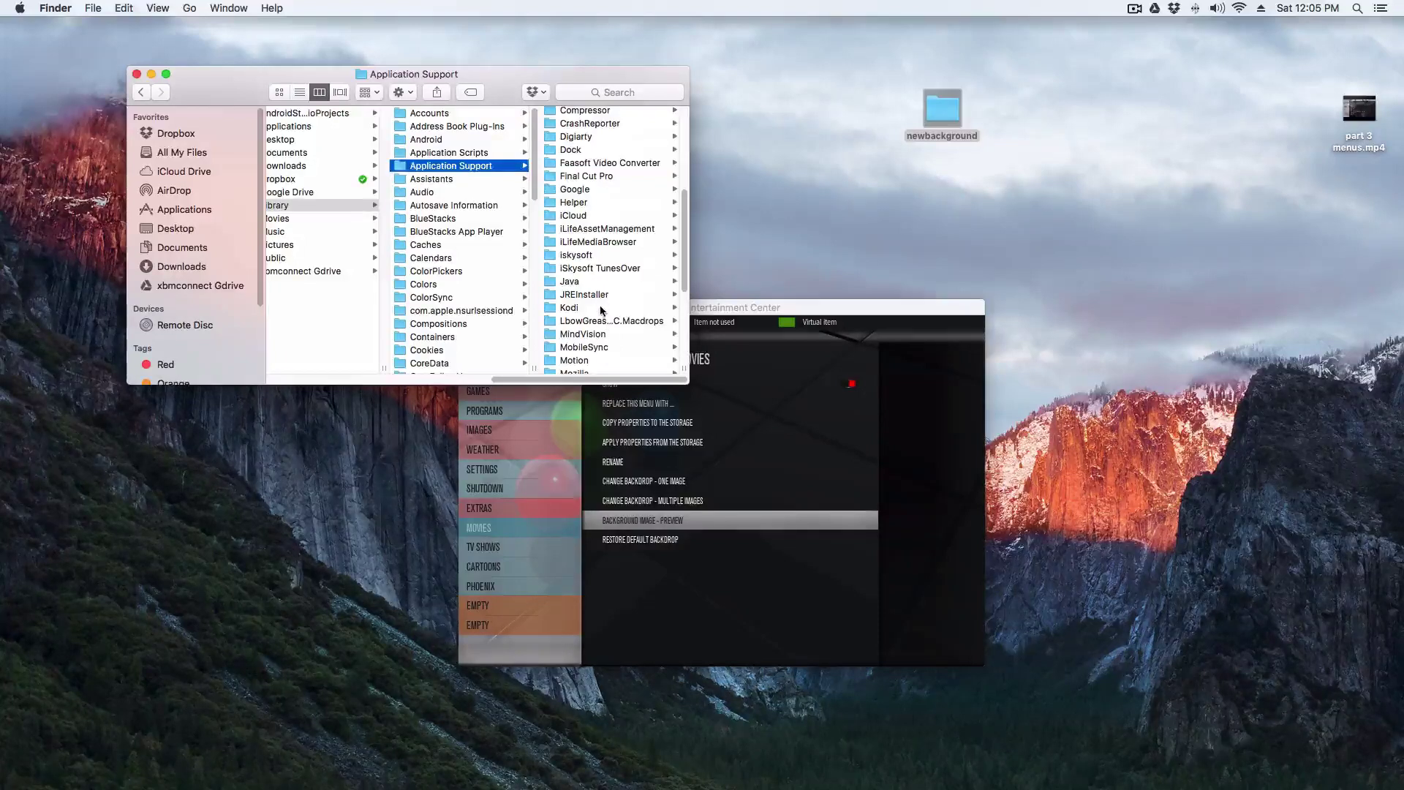
# Move newbackground into Kodi > addons > skin.aeonmq6 > backgrounds, then close Finder and return to Kodi
pyautogui.click(571, 308)
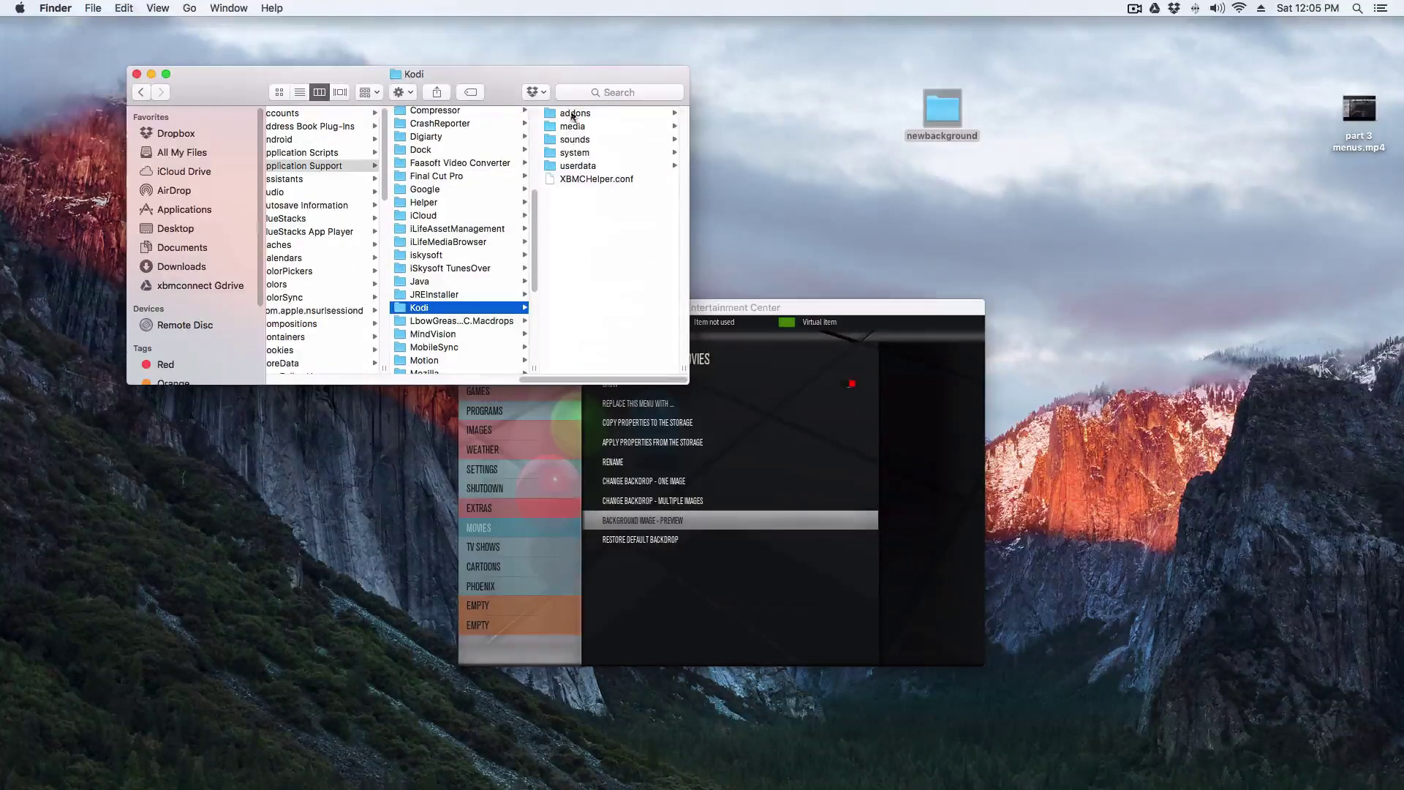
pyautogui.click(570, 113)
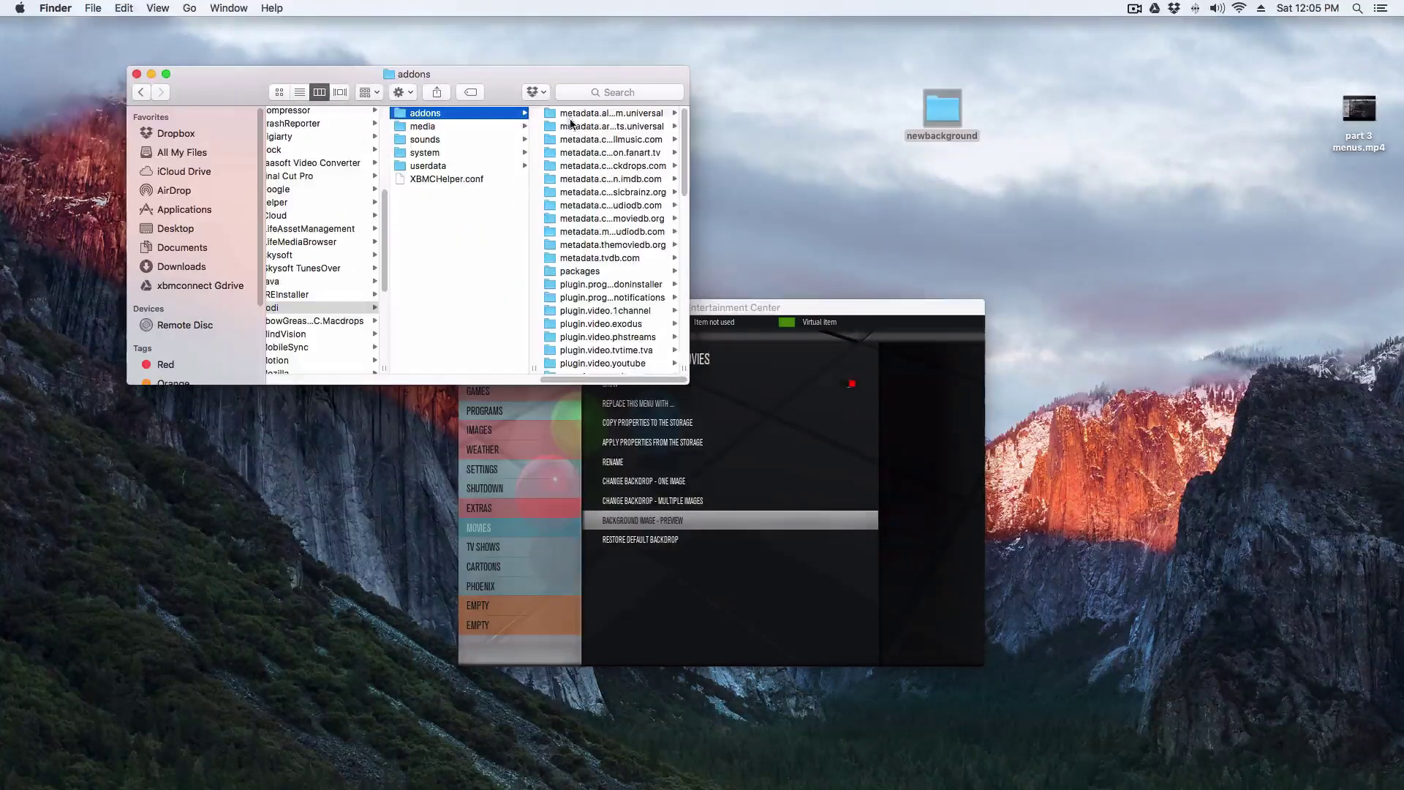
pyautogui.scroll(-5, 587, 320)
pyautogui.click(589, 368)
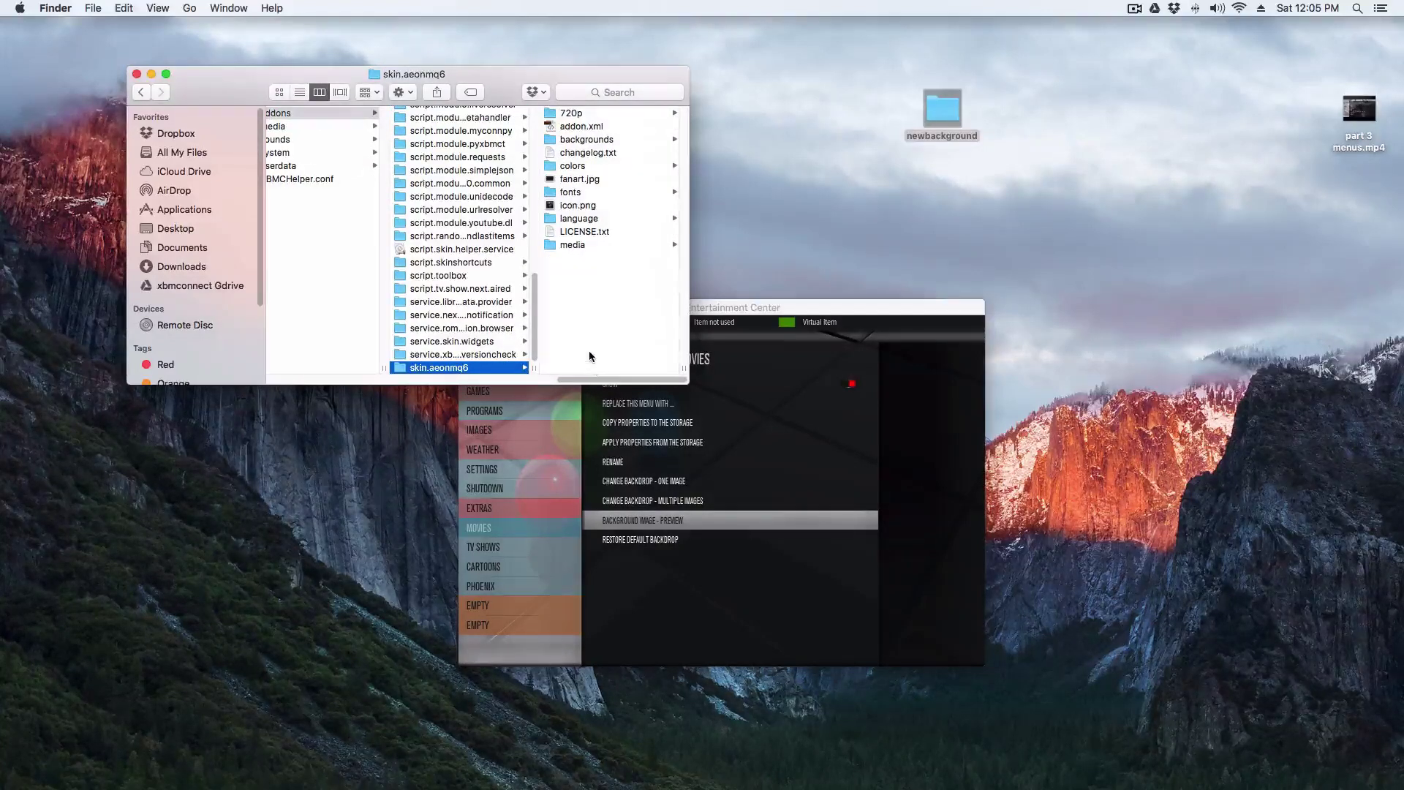
pyautogui.click(585, 139)
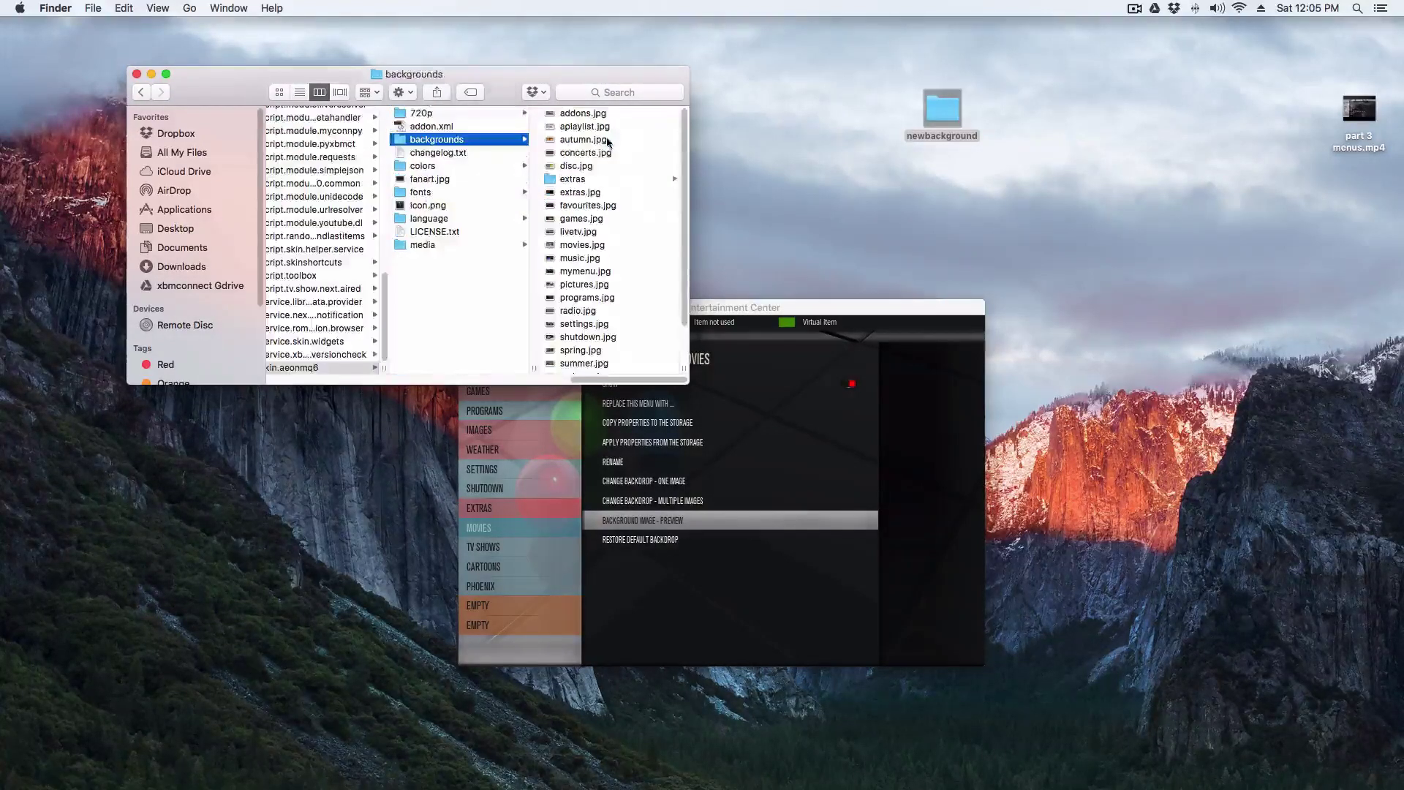
pyautogui.moveTo(937, 119); pyautogui.dragTo(643, 282)
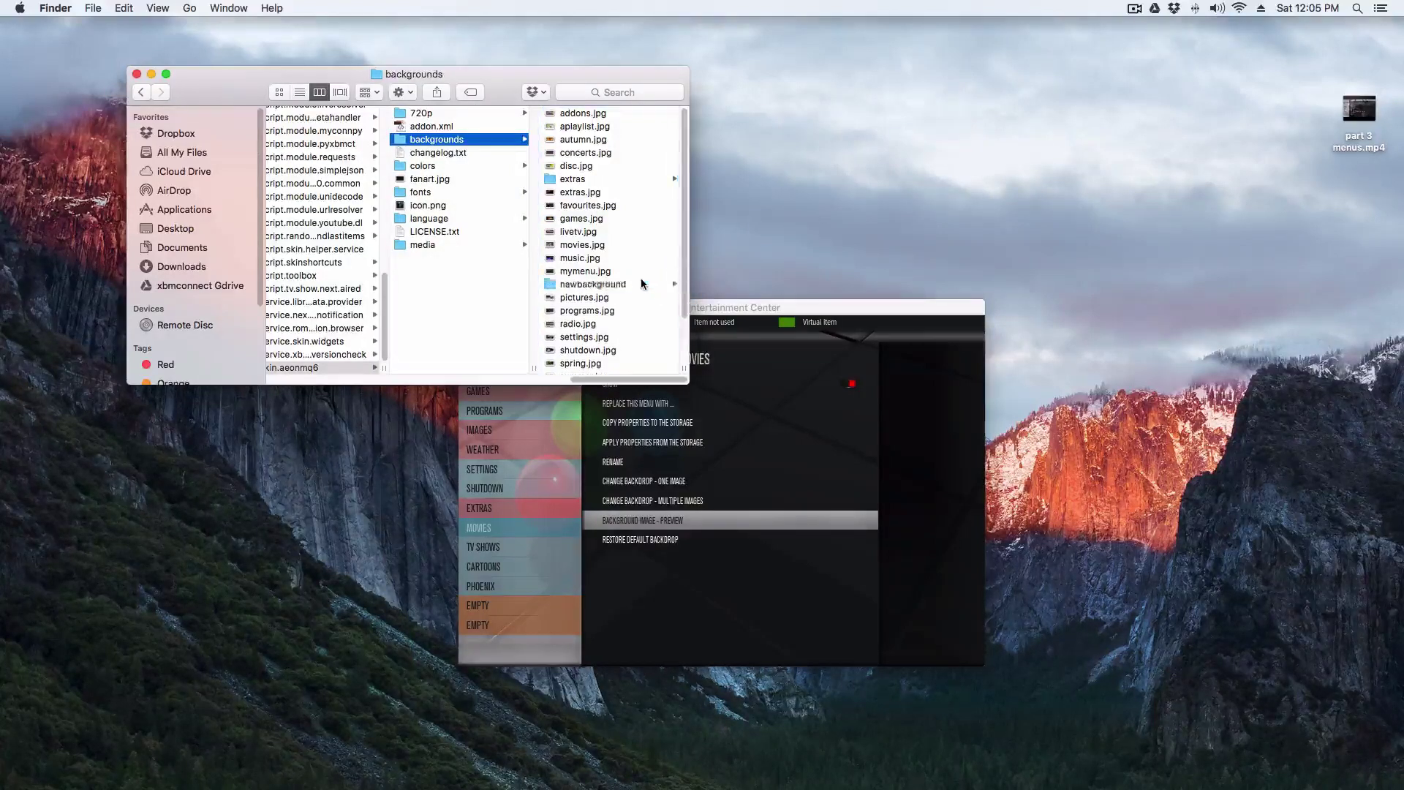
pyautogui.click(137, 75)
pyautogui.click(848, 449)
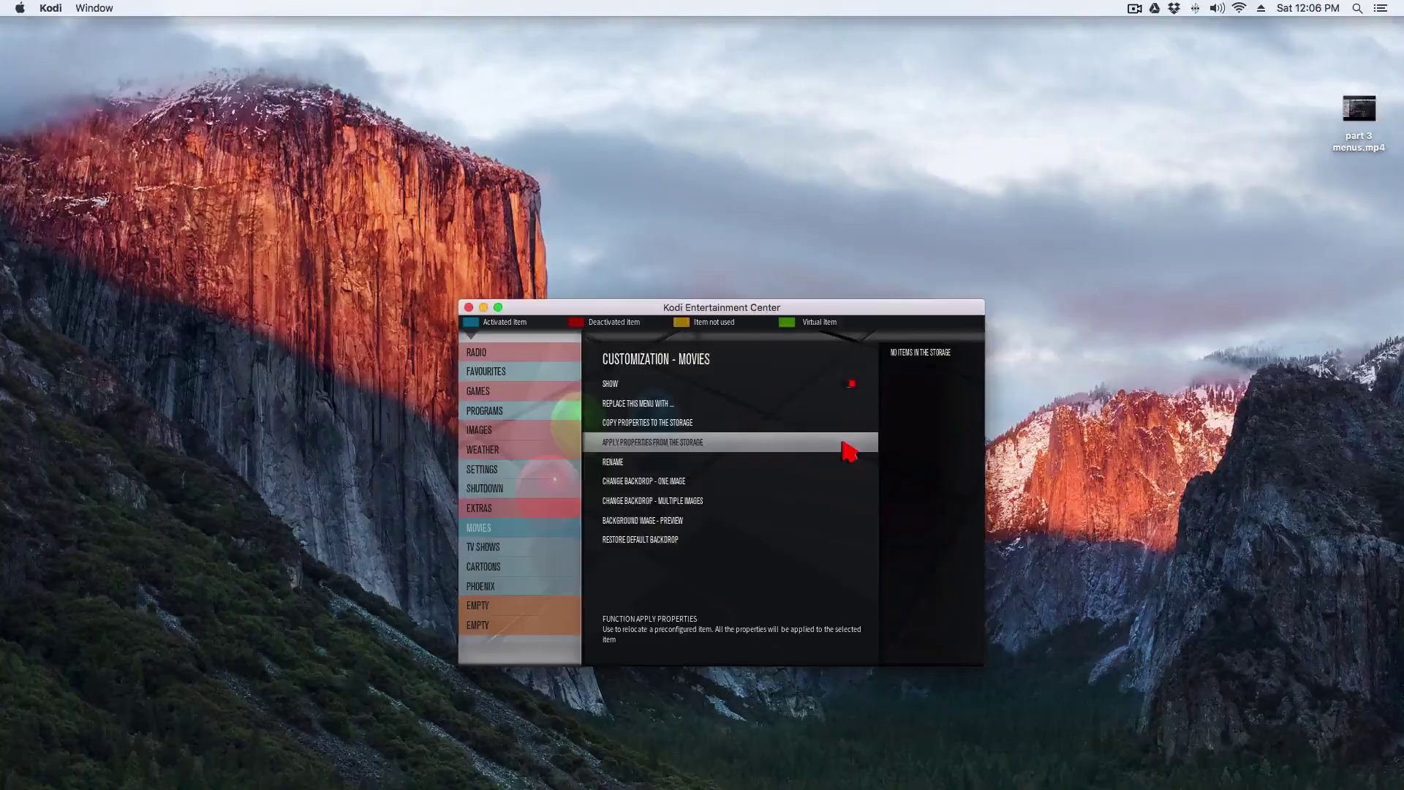
# Switch Kodi to fullscreen and open the image browser for the Movies single-image backdrop
pyautogui.press('\\')
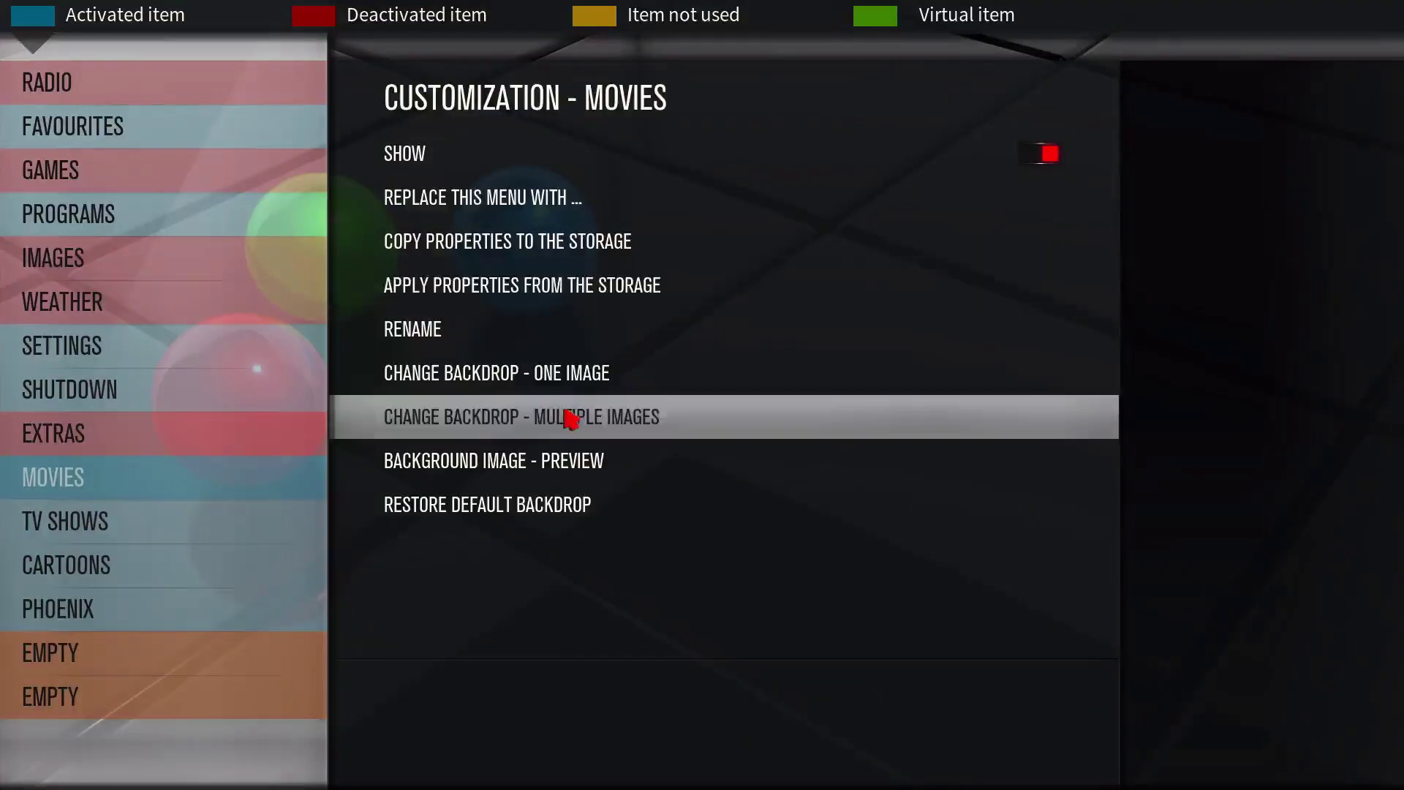
pyautogui.press('Up')
pyautogui.press('Up')
pyautogui.press('Down')
pyautogui.press('Down')
pyautogui.press('Up')
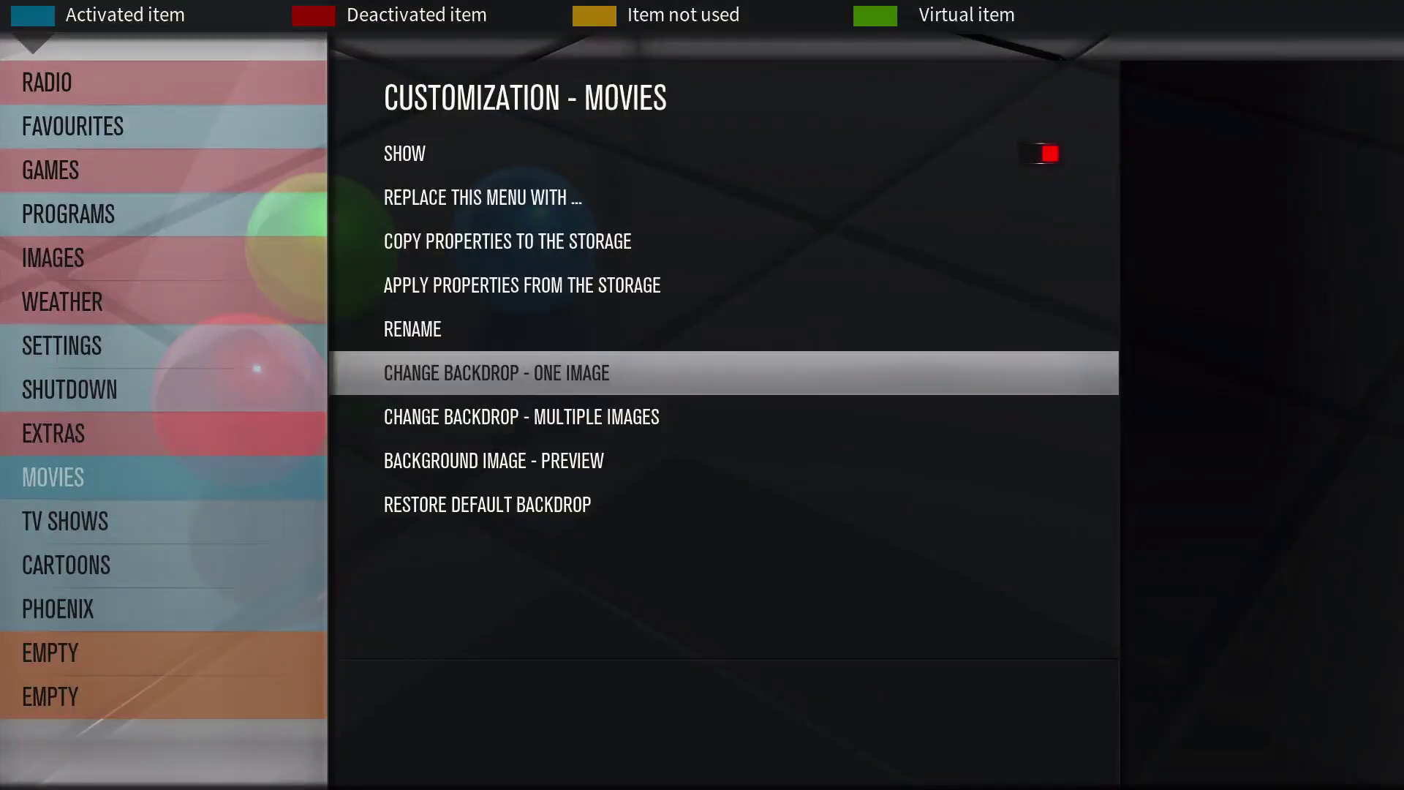
pyautogui.press('Return')
# Browse to Kodi > addons > skin > newbackground and choose WALLHAVEN-162828.JPG as the backdrop
pyautogui.press('Down')
pyautogui.press('Down')
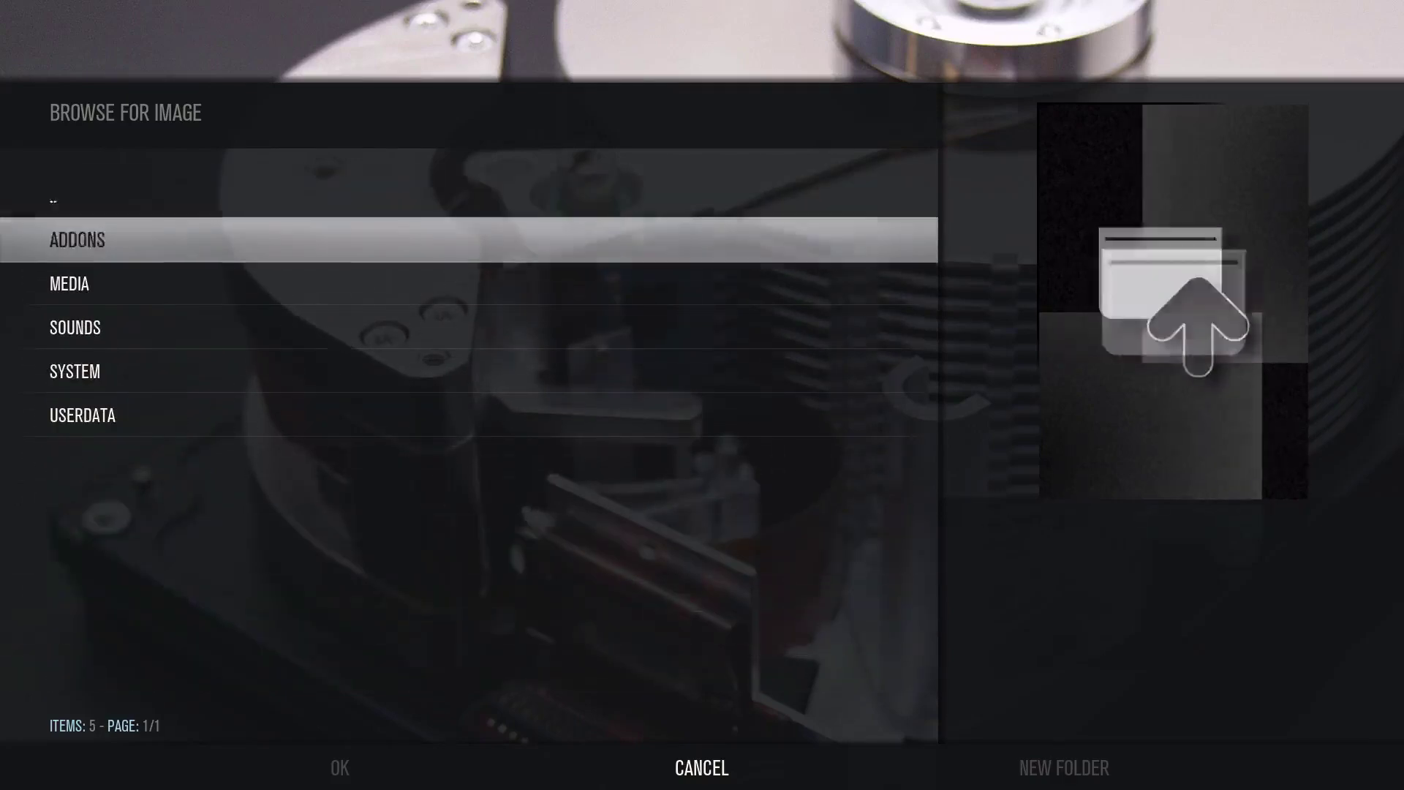
pyautogui.press('Return')
pyautogui.press('Up')
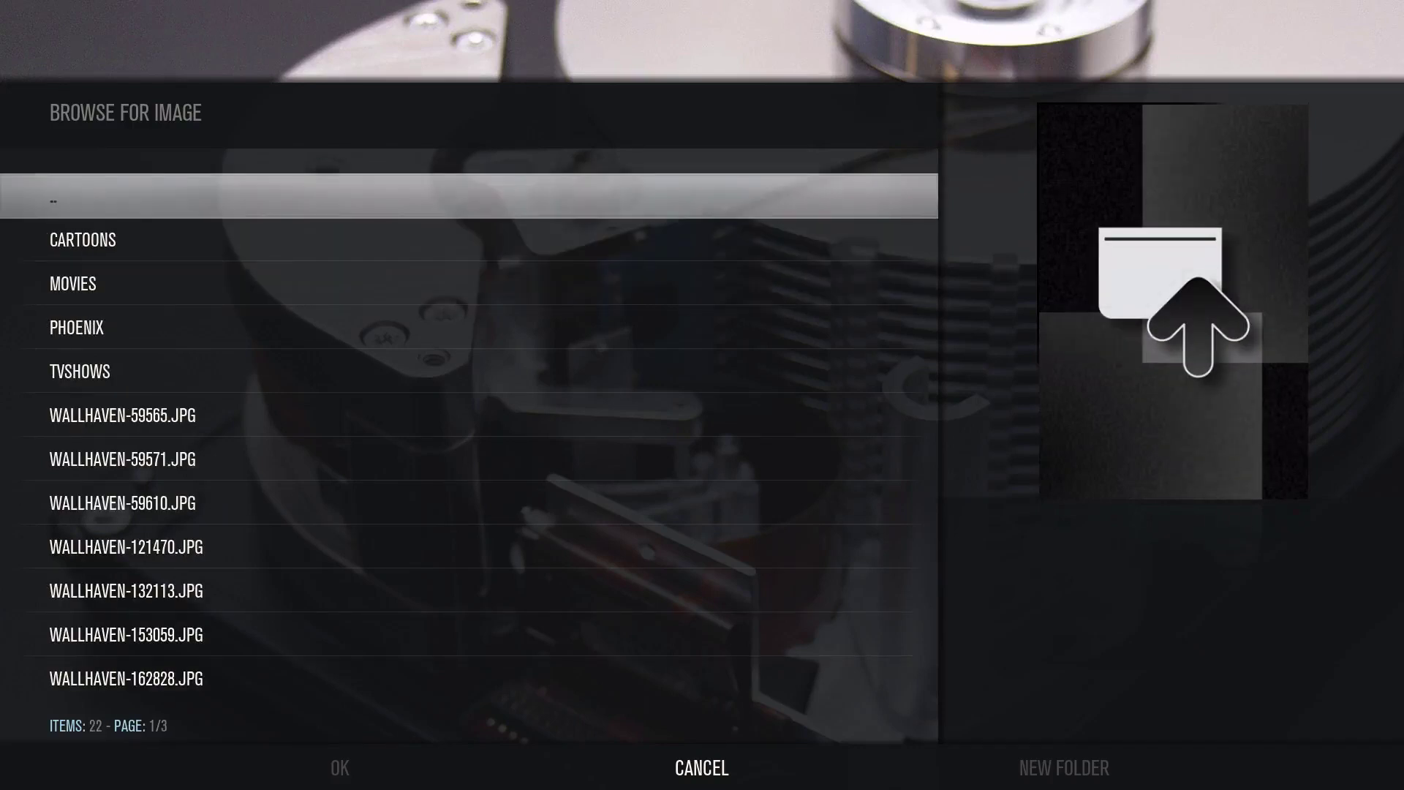
pyautogui.press('Down')
pyautogui.press('Down')
pyautogui.press('Down')
pyautogui.press('Down')
pyautogui.press('Down')
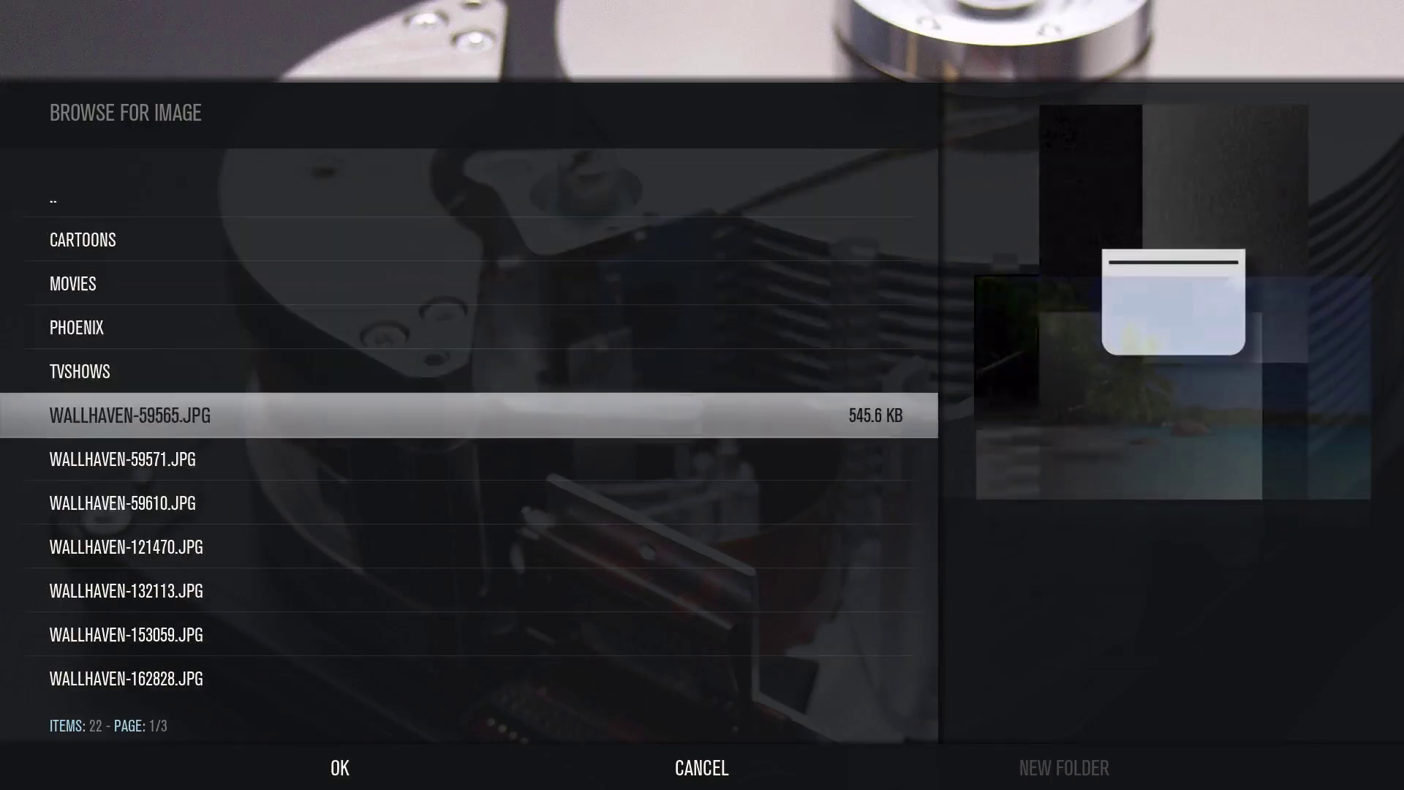
pyautogui.press('Down')
pyautogui.press('Down')
pyautogui.press('Down')
pyautogui.press('Down')
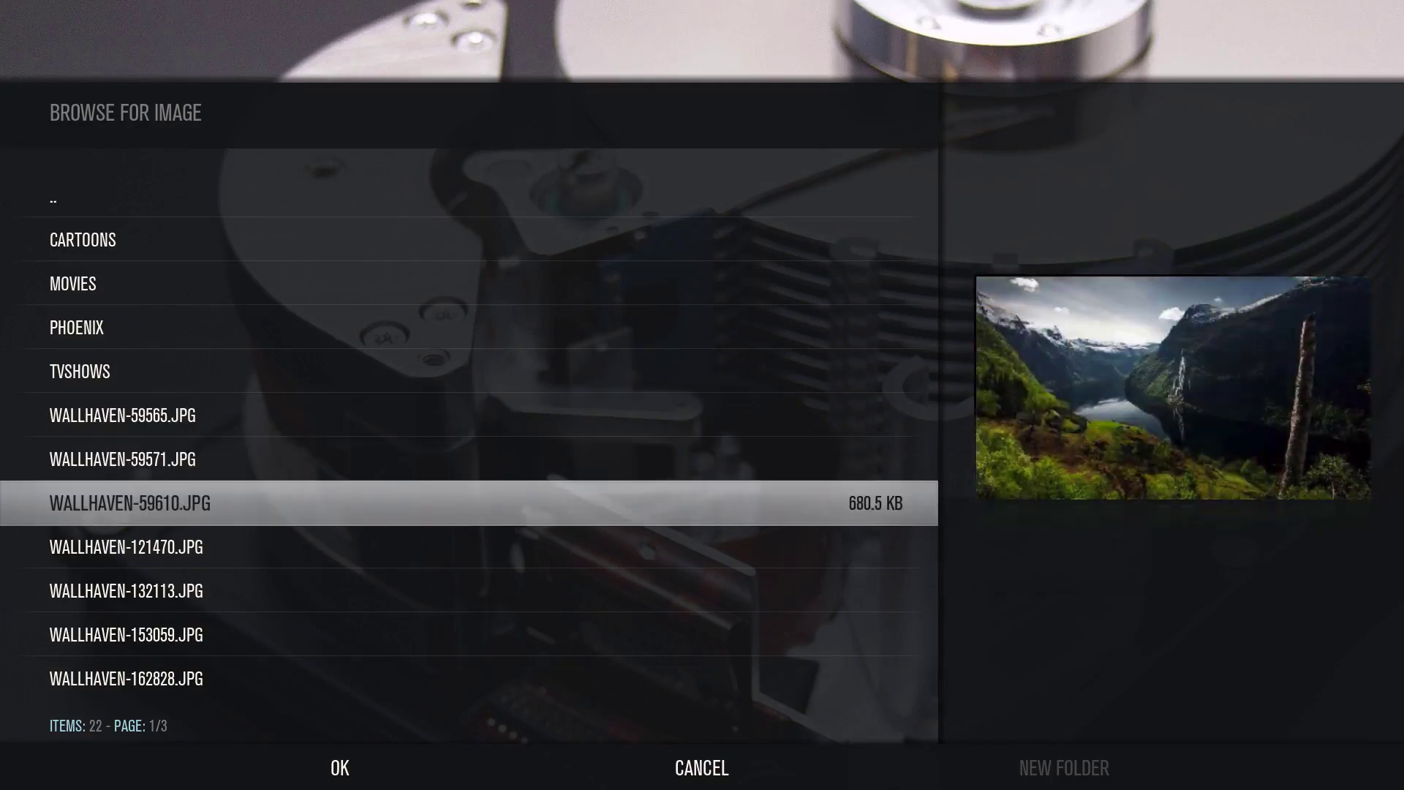
pyautogui.press('Down')
pyautogui.press('Down')
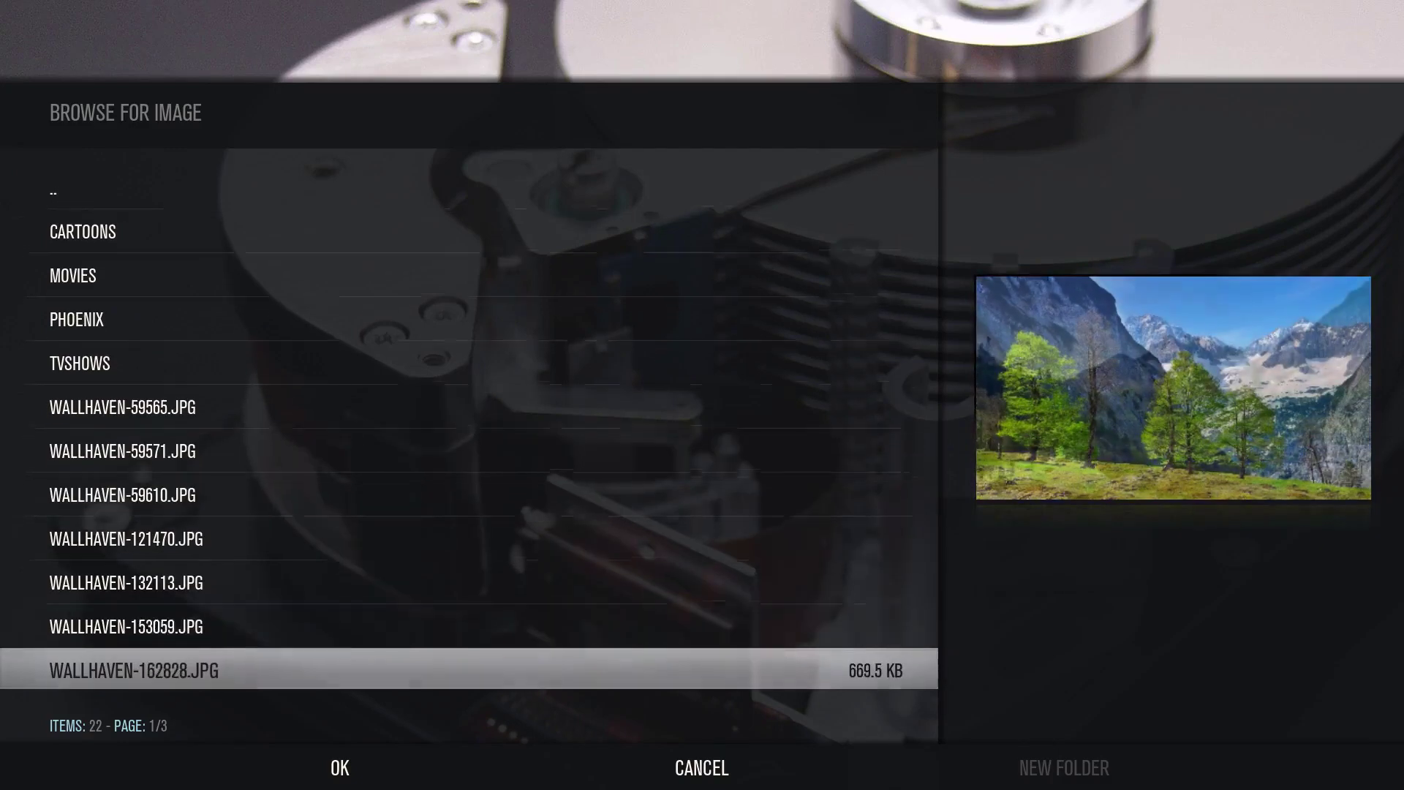
pyautogui.press('Down')
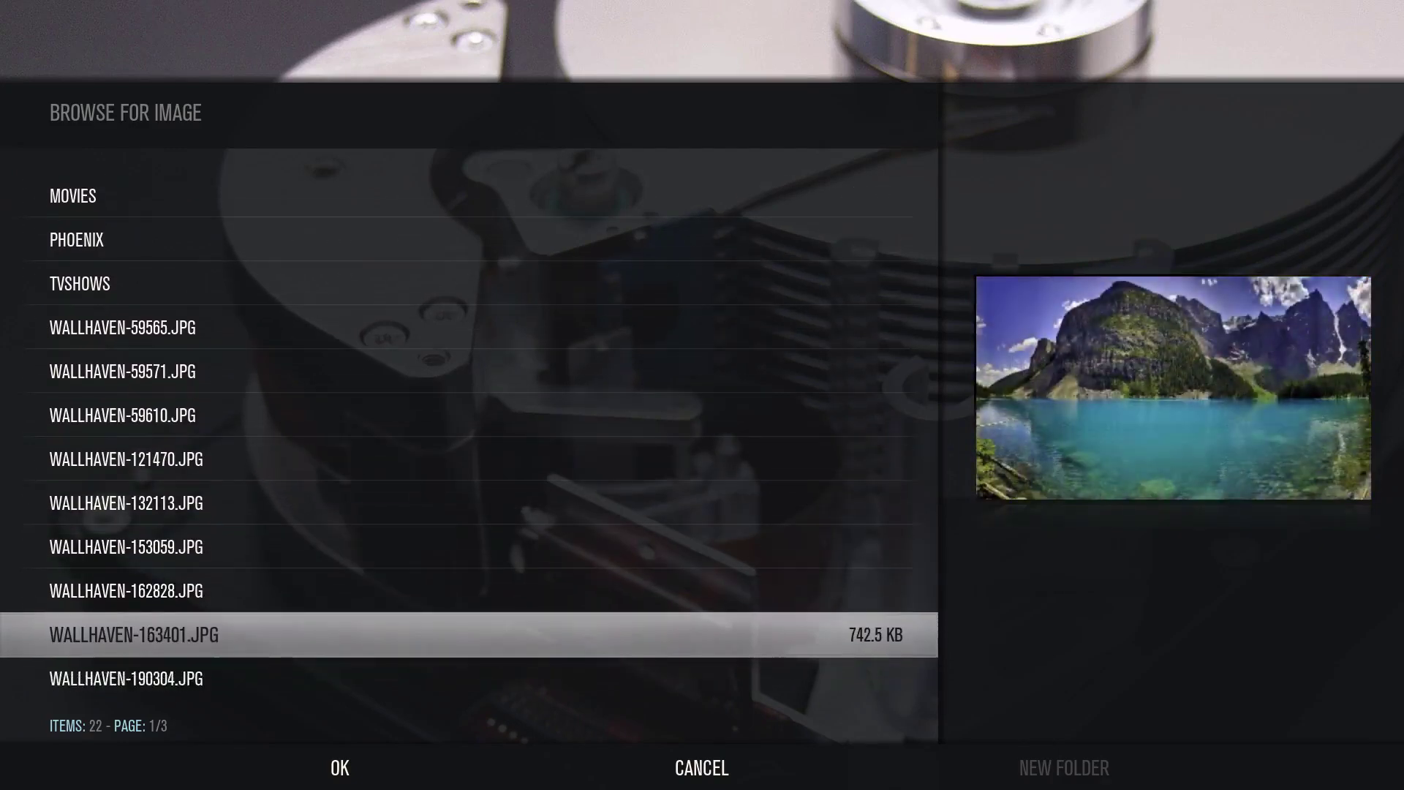
pyautogui.press('Up')
pyautogui.press('Return')
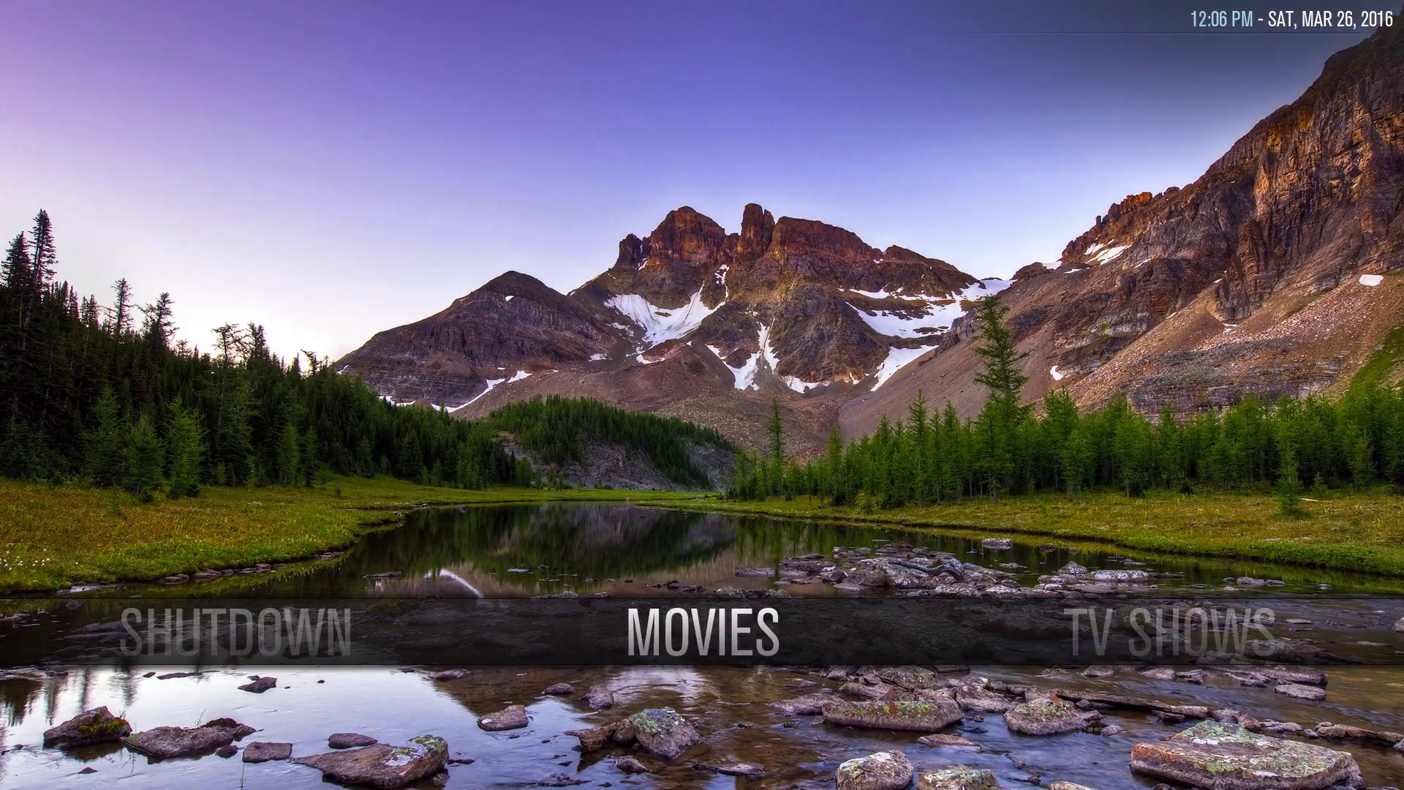
# Compare the Movies, TV Shows and Cartoons backdrops, then open the skin's Appearance settings
pyautogui.press('Right')
pyautogui.press('Right')
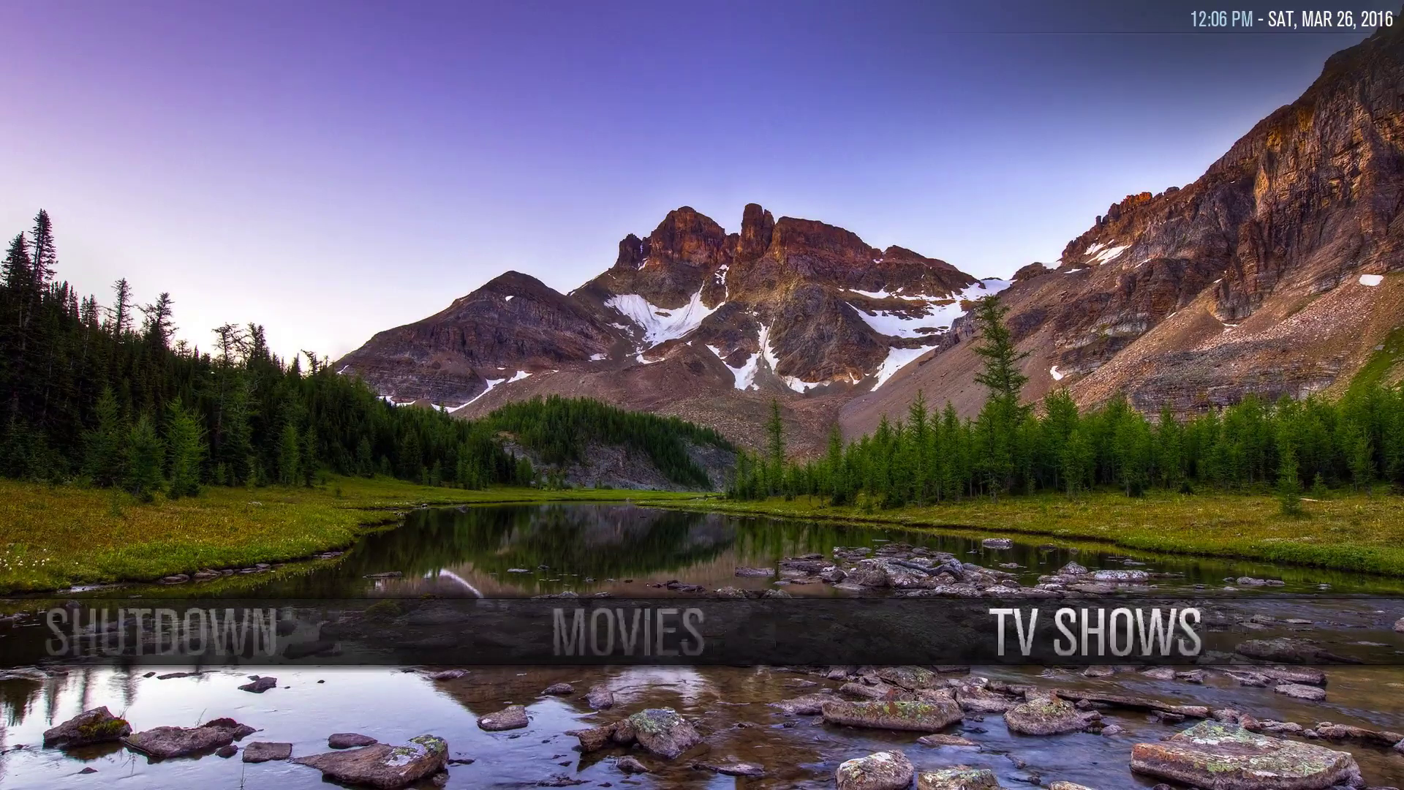
pyautogui.press('Left')
pyautogui.press('Left')
pyautogui.press('Right')
pyautogui.press('Right')
pyautogui.press('Right')
pyautogui.press('Right')
pyautogui.press('Right')
pyautogui.press('Right')
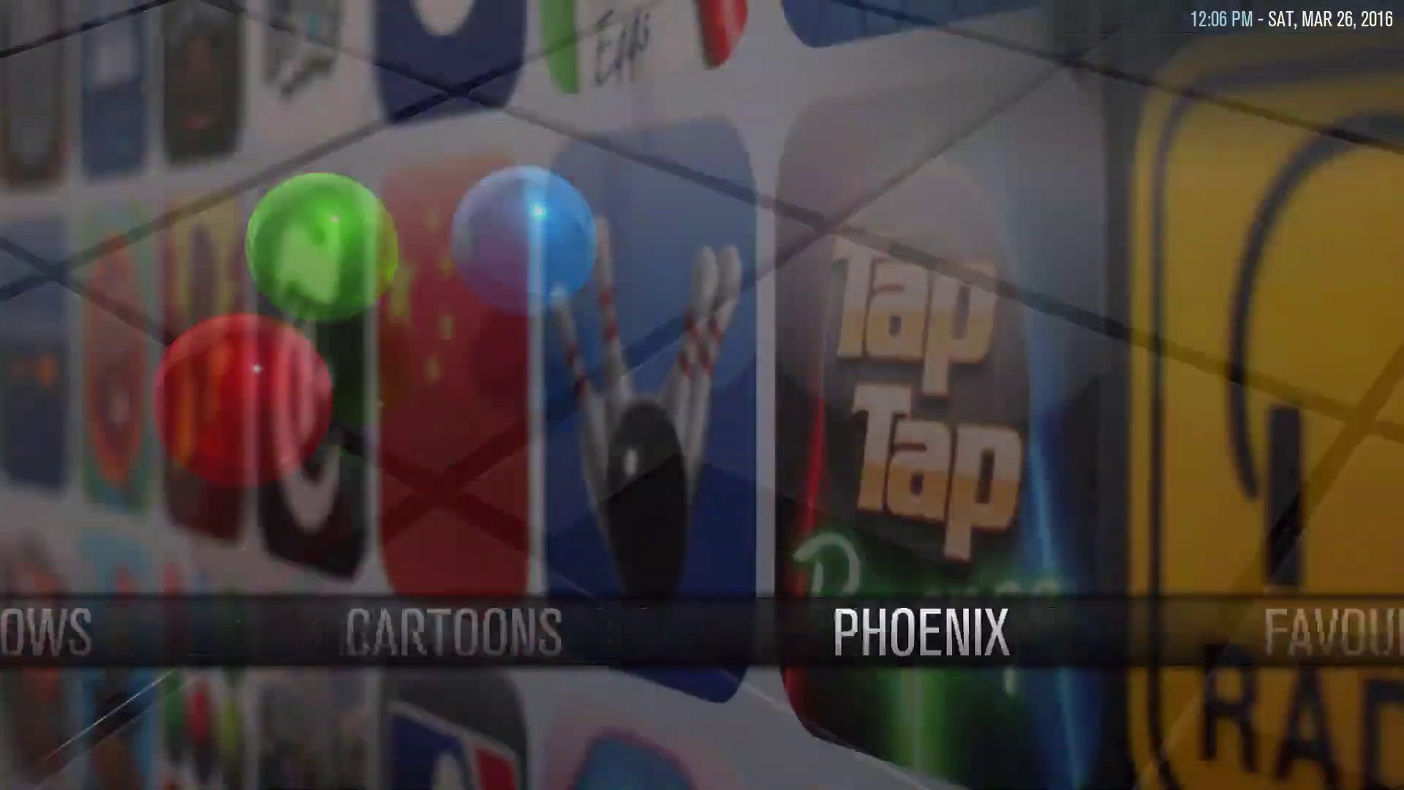
pyautogui.press('Down')
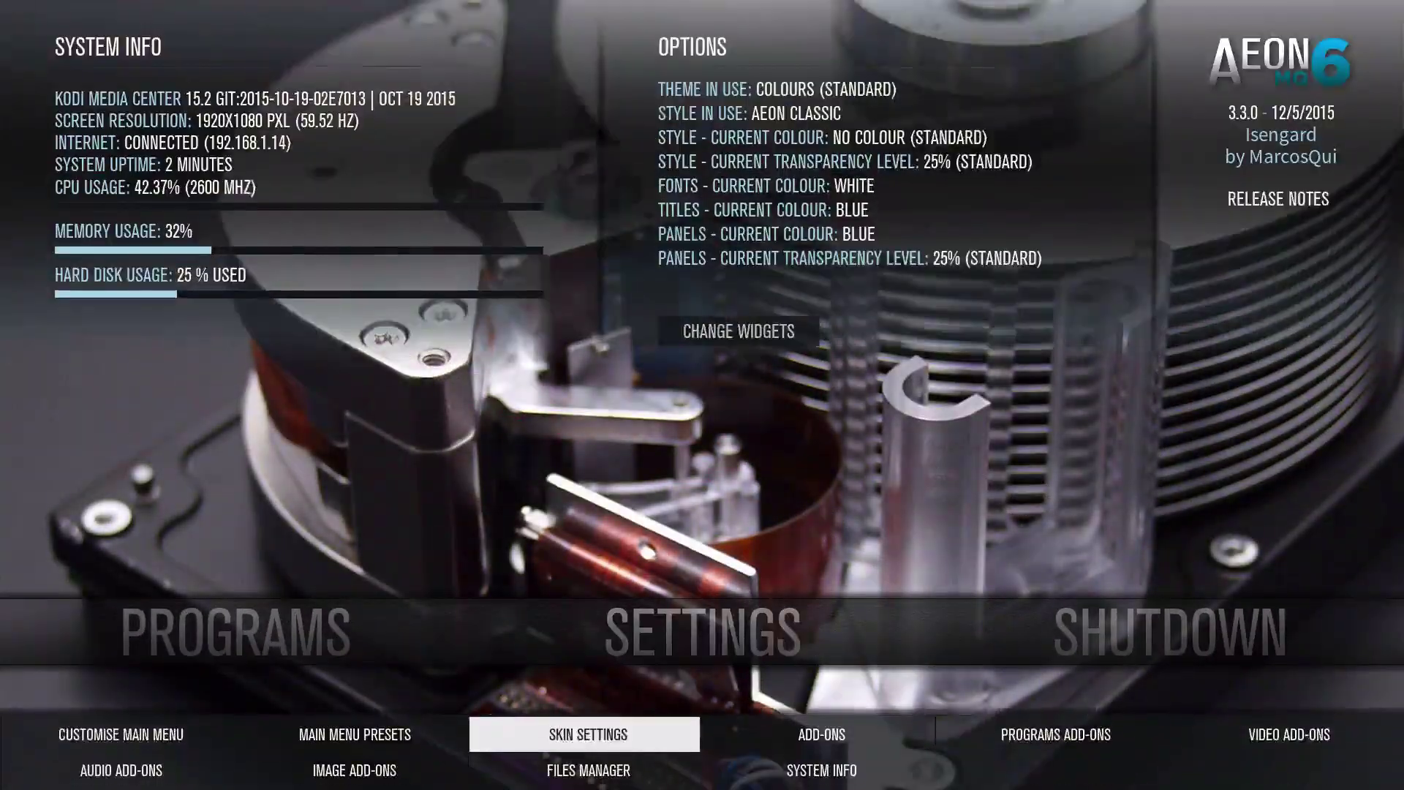
pyautogui.press('Return')
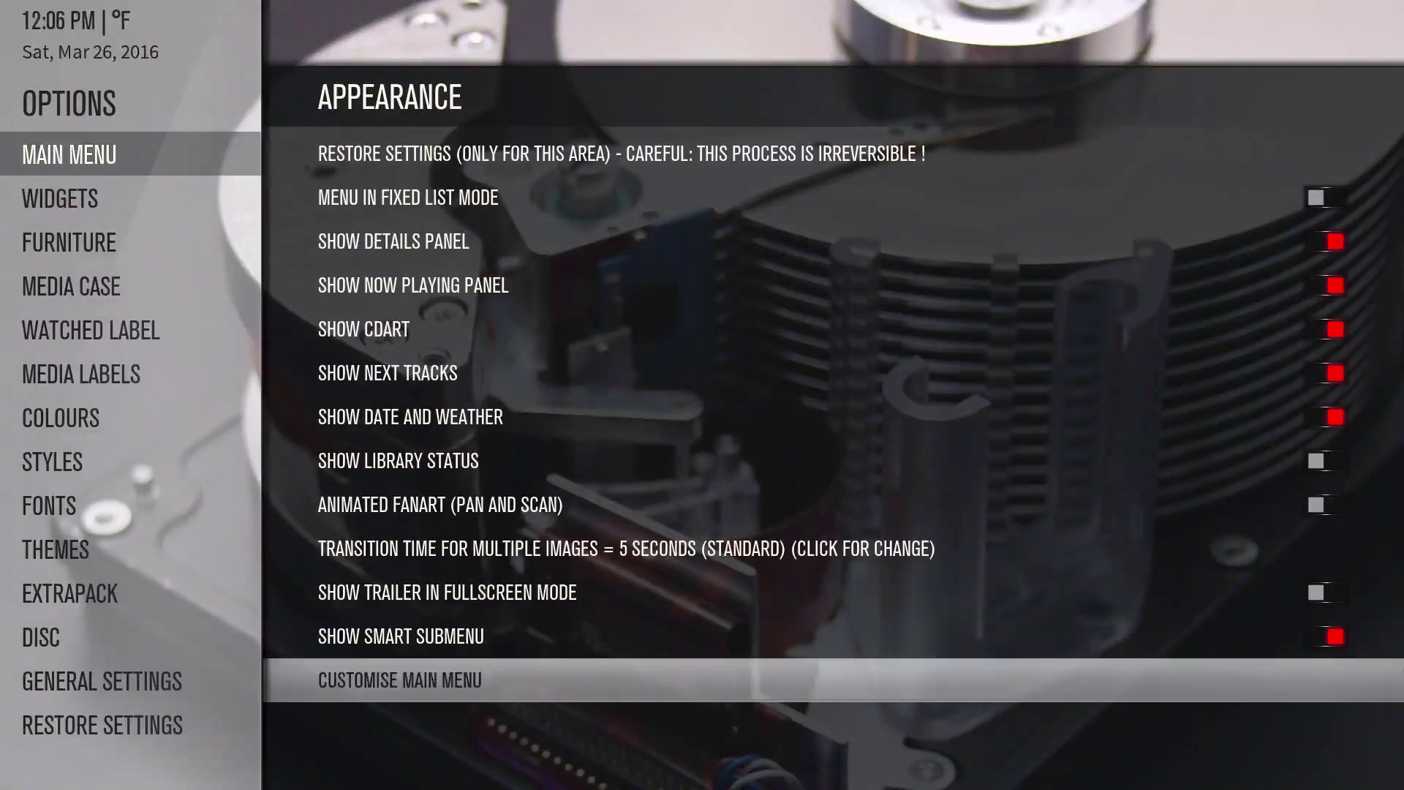
# Choose Change Backdrop - Multiple Images for Movies and browse the folder list into Kodi
pyautogui.press('Return')
pyautogui.press('Right')
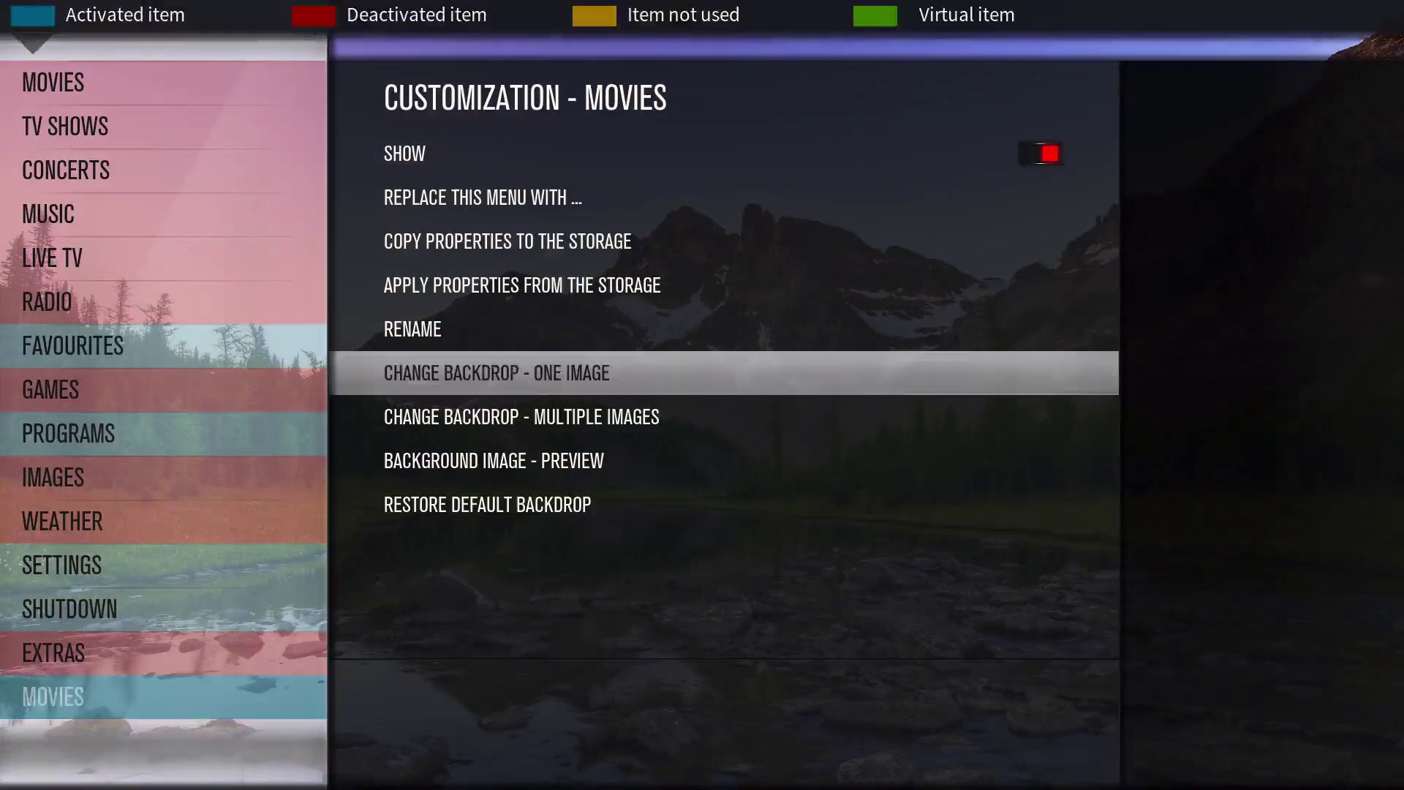
pyautogui.press('Down')
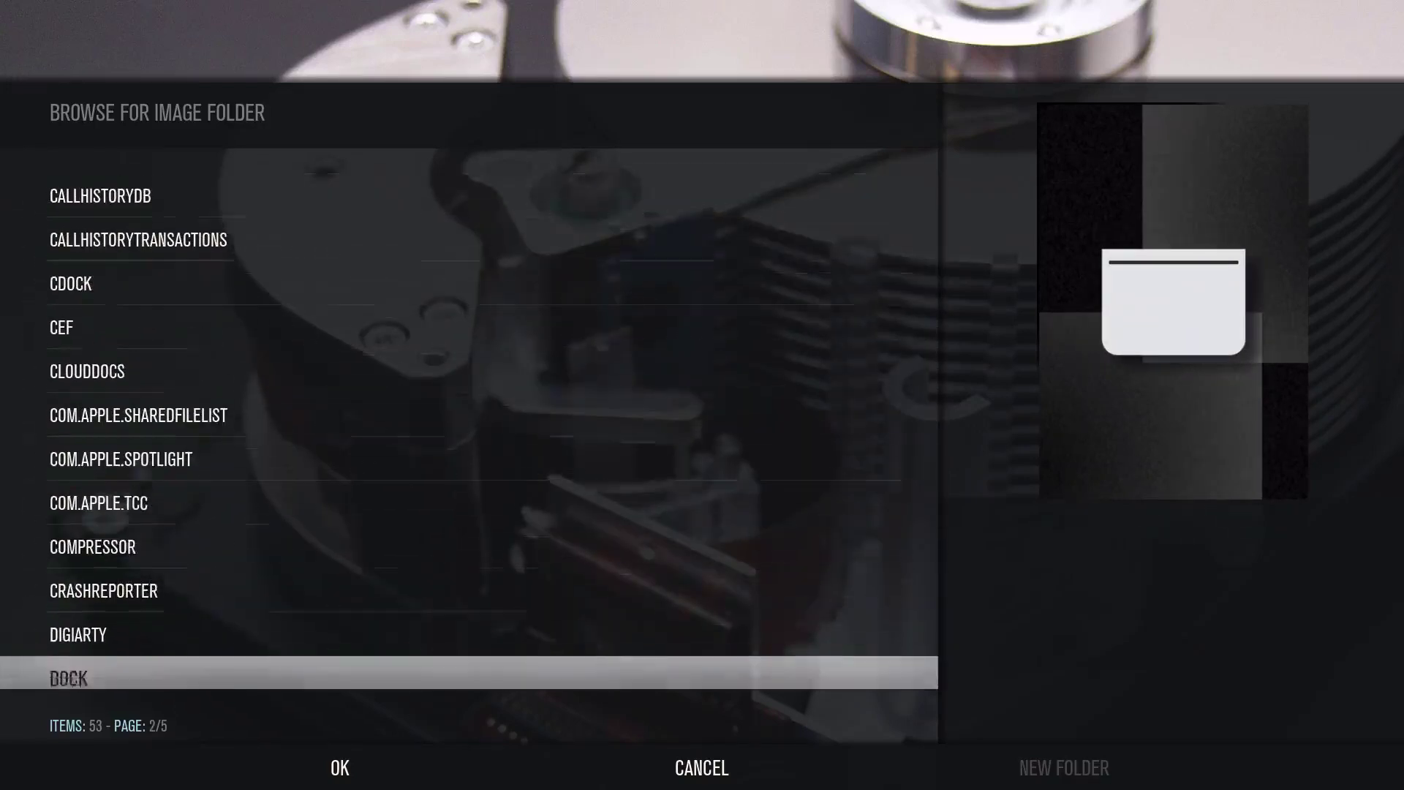
pyautogui.press('Down')
pyautogui.press('Down')
pyautogui.press('Down')
pyautogui.press('Down')
pyautogui.press('Down')
pyautogui.press('Down')
pyautogui.press('Down')
pyautogui.press('Down')
pyautogui.press('Down')
pyautogui.press('Down')
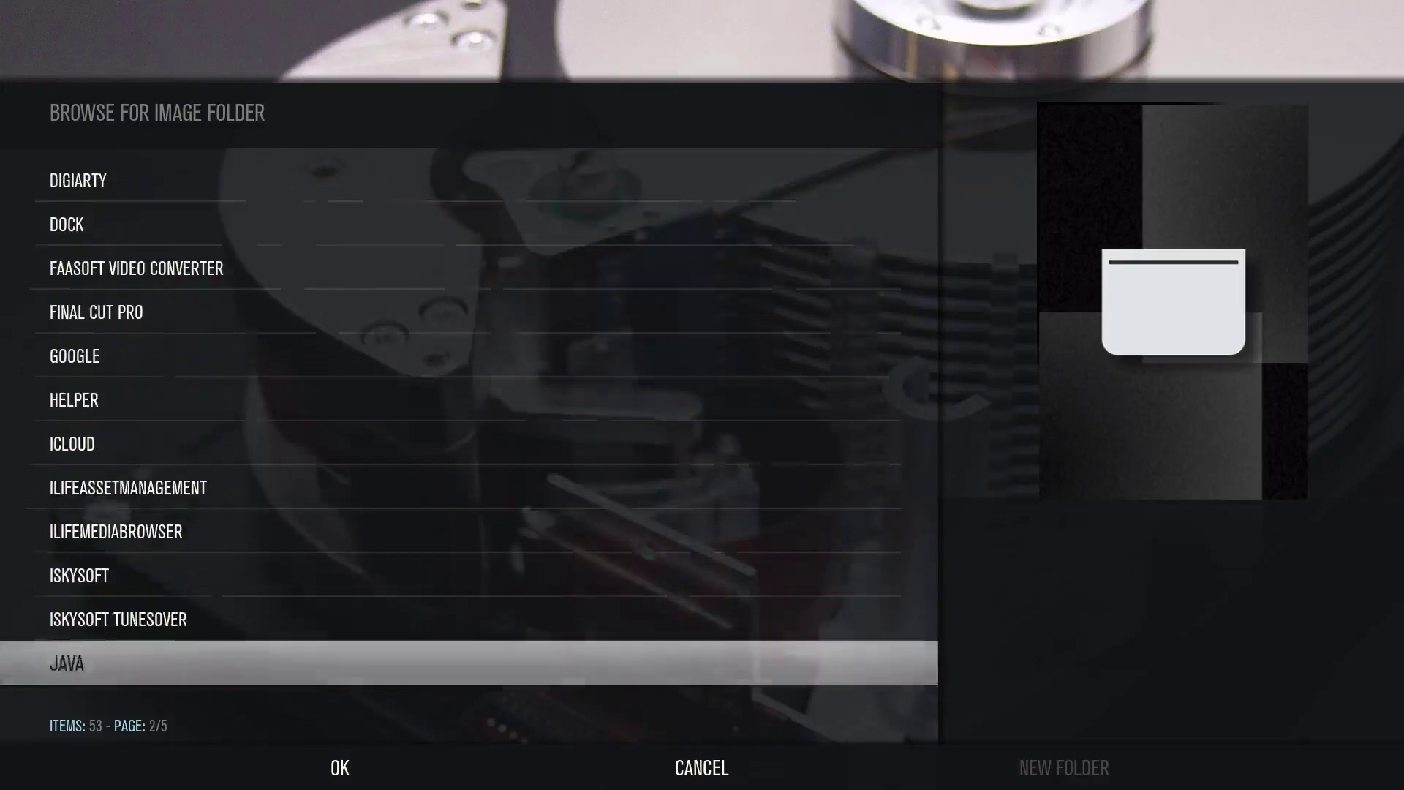
pyautogui.press('Down')
pyautogui.press('Down')
pyautogui.press('Down')
pyautogui.press('Up')
pyautogui.press('Return')
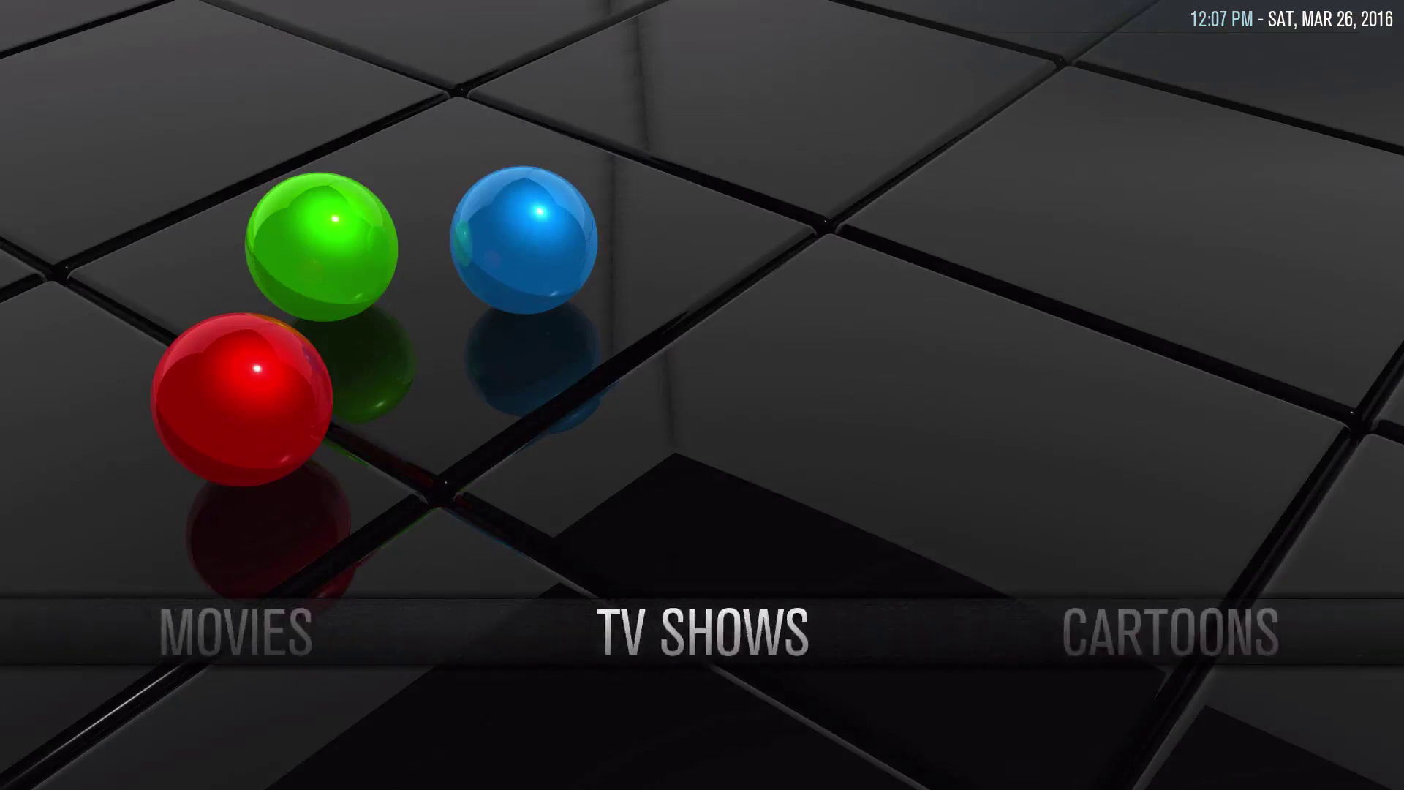
# Watch the new Movies backdrop cycle, compare it with TV Shows, and move toward Settings
pyautogui.press('Left')
pyautogui.press('Right')
pyautogui.press('Left')
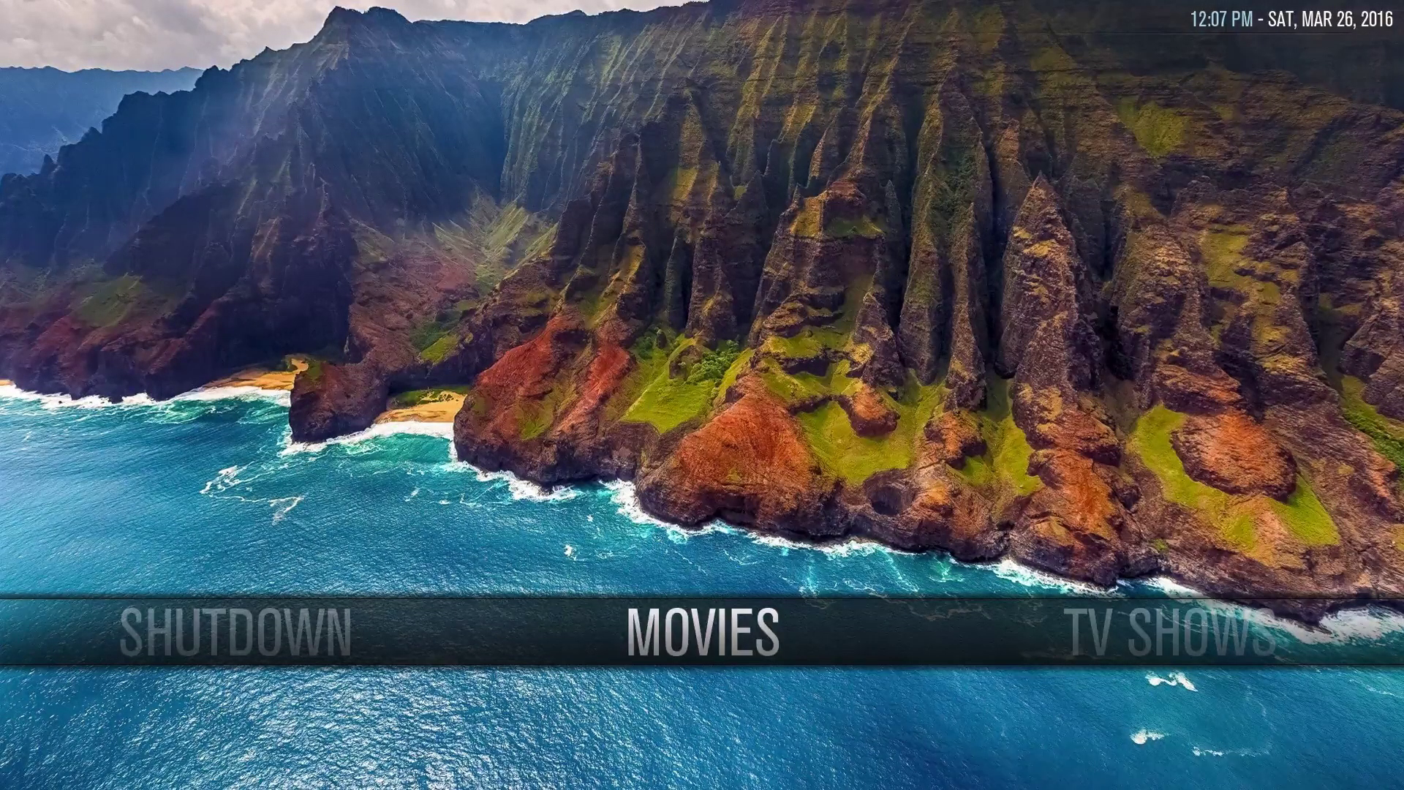
pyautogui.press('Left')
# Open Skin Settings > Themes, enable MY THEME under Images Themes, and show its Creating My Theme guide
pyautogui.press('Left')
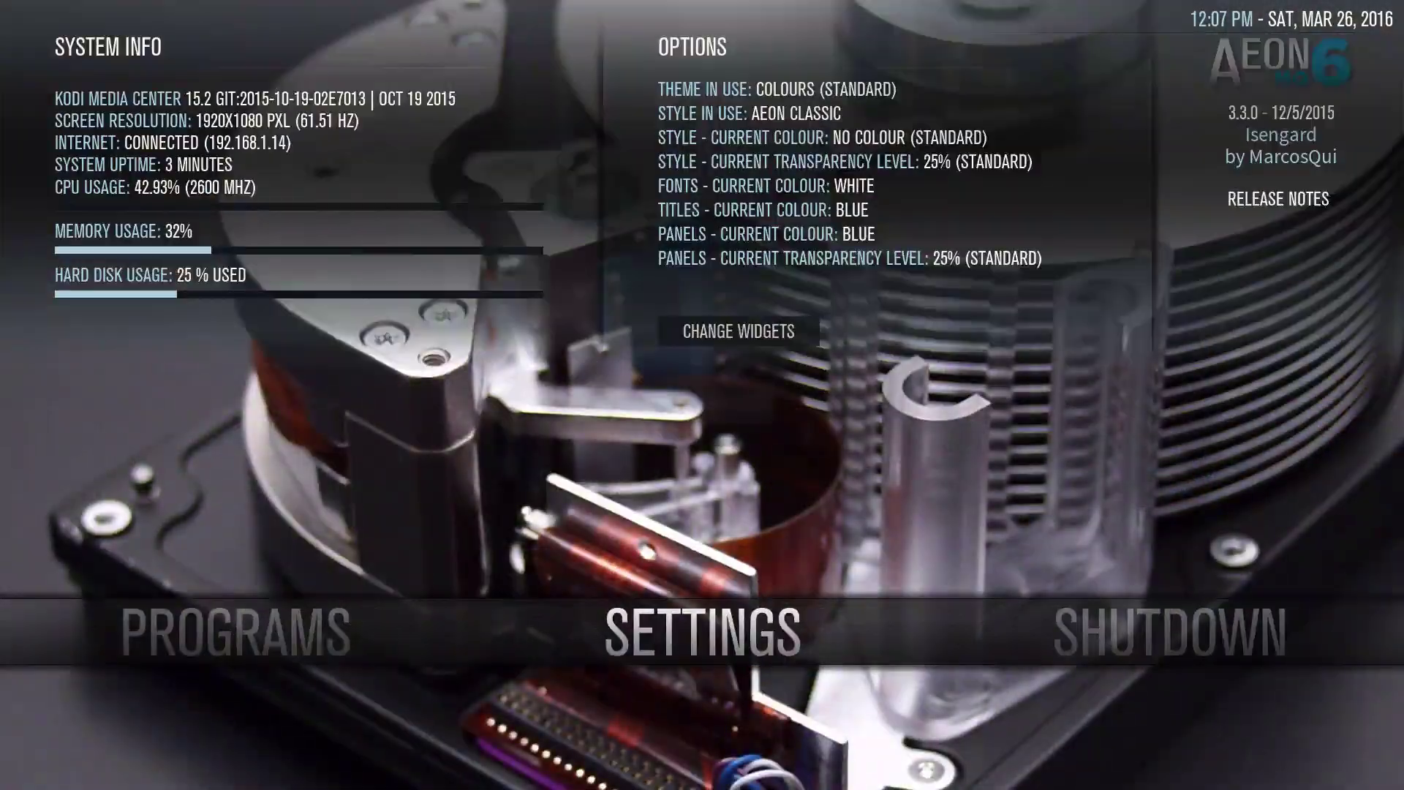
pyautogui.press('Left')
pyautogui.press('Left')
pyautogui.press('Right')
pyautogui.press('Right')
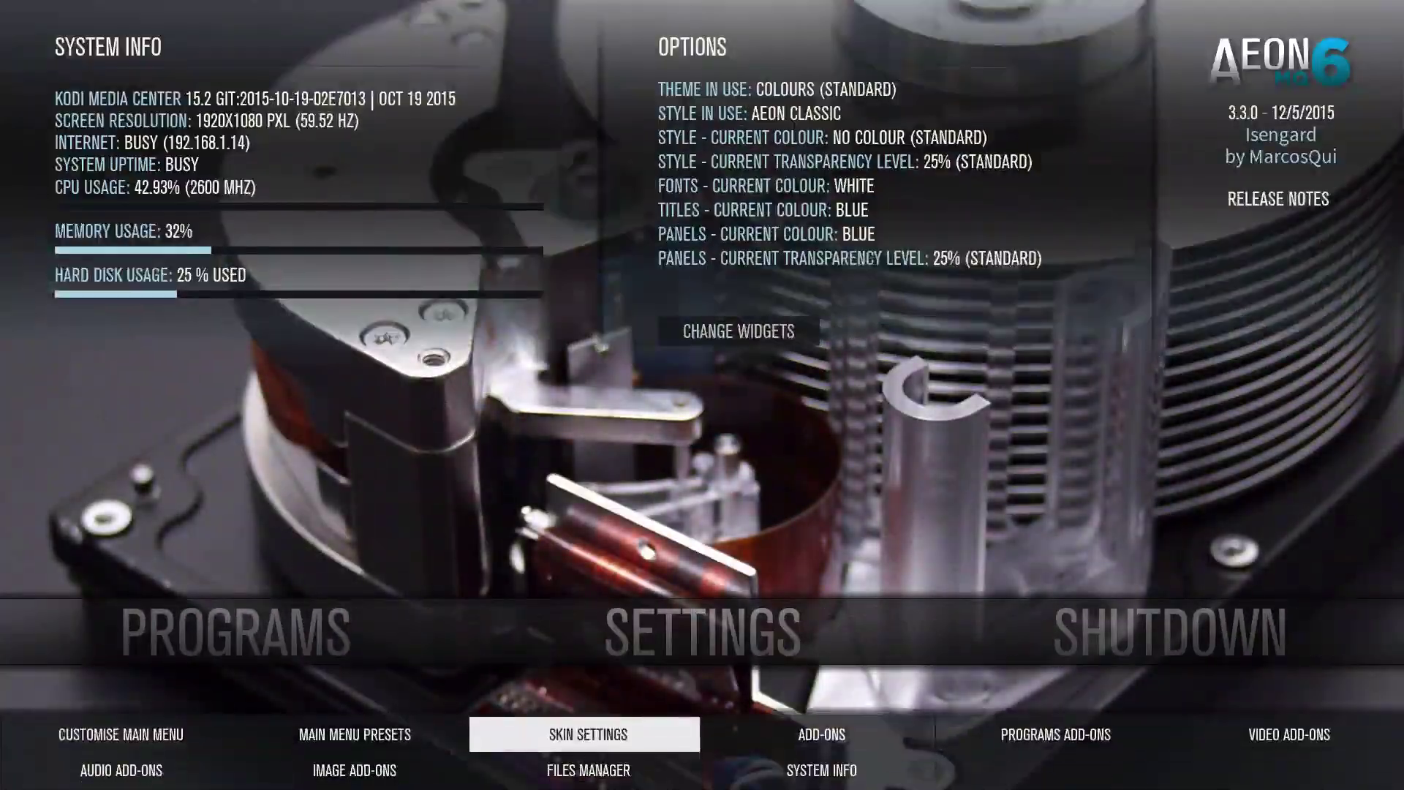
pyautogui.press('Return')
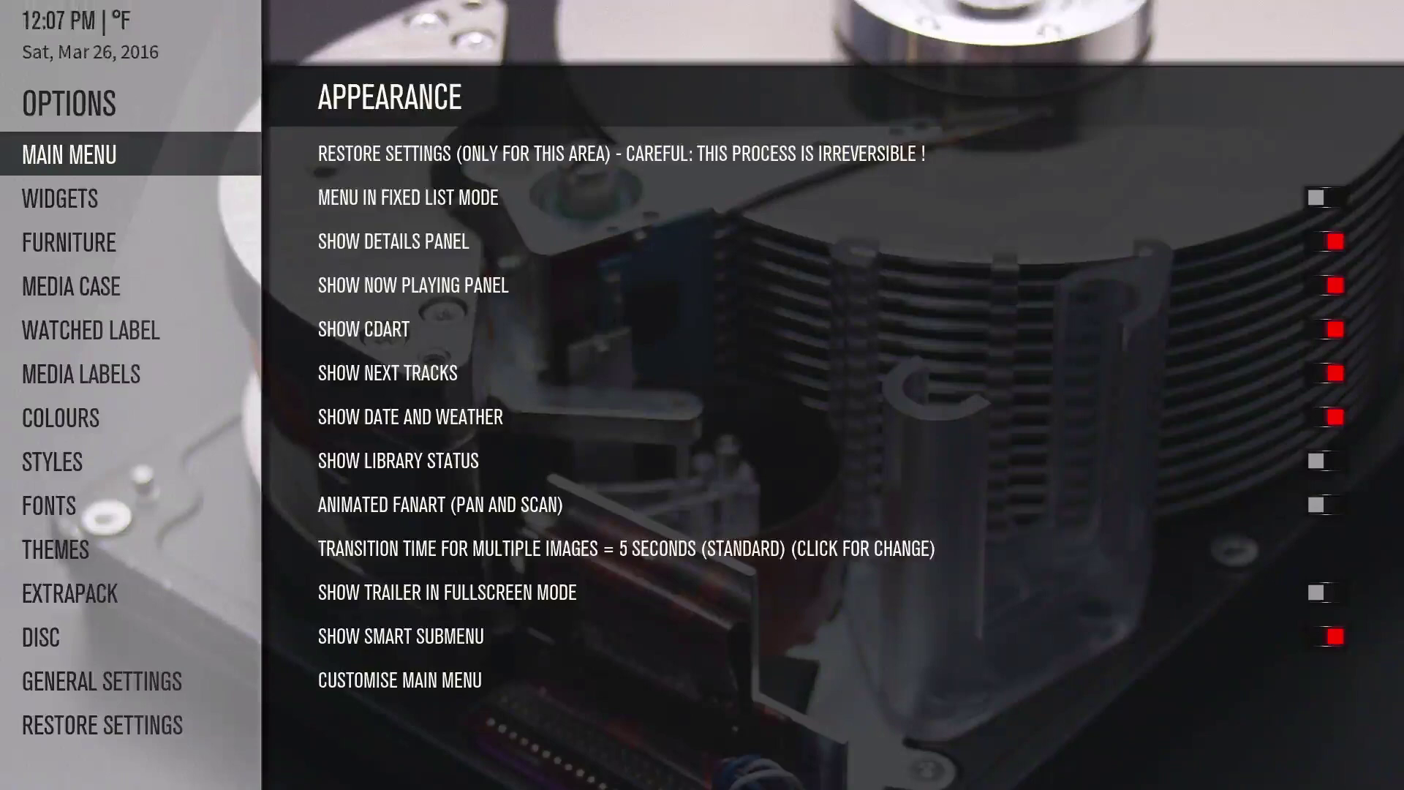
pyautogui.press('Down')
pyautogui.press('Down')
pyautogui.press('Down')
pyautogui.press('Down')
pyautogui.press('Down')
pyautogui.press('Down')
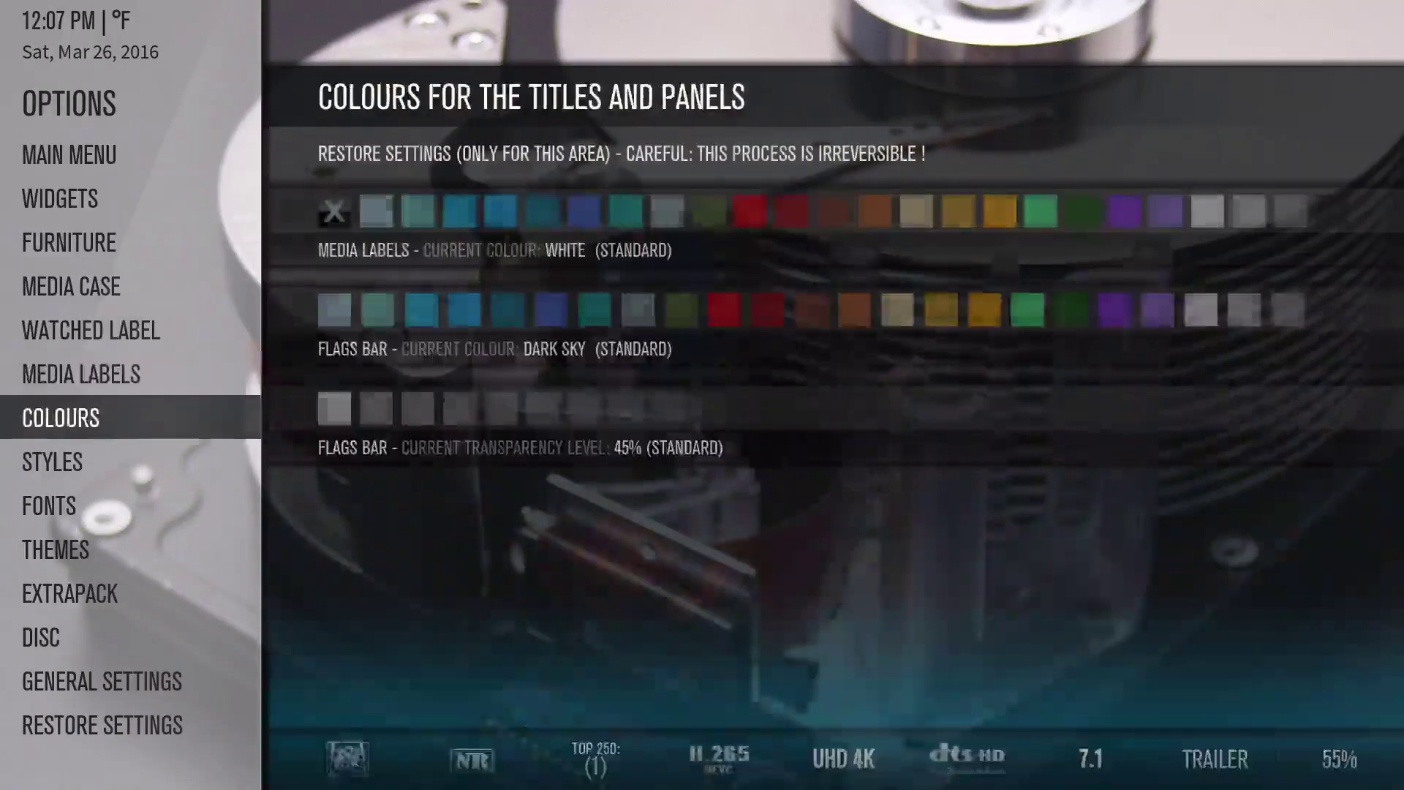
pyautogui.press('Right')
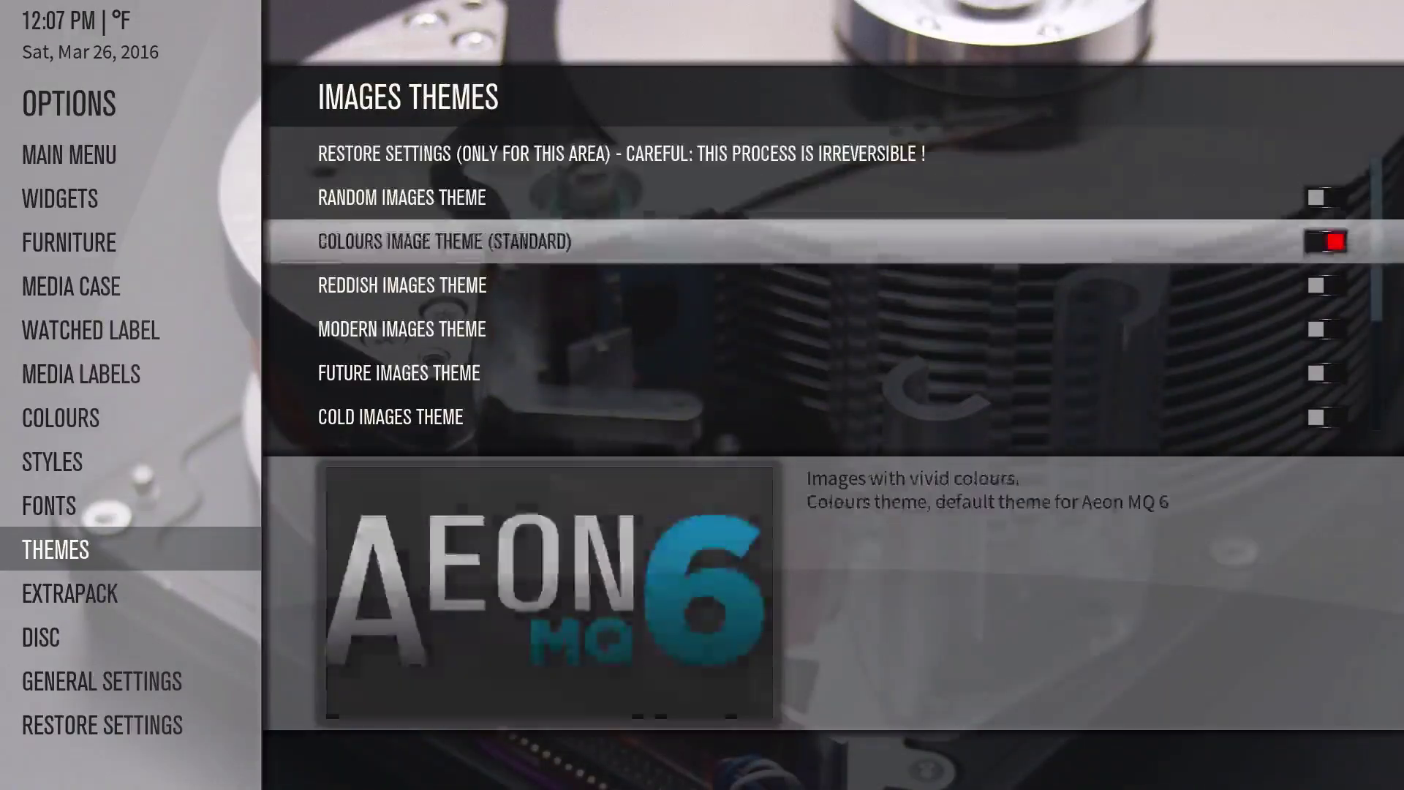
pyautogui.press('Down')
pyautogui.press('Down')
pyautogui.press('Down')
pyautogui.press('Down')
pyautogui.press('Down')
pyautogui.press('Down')
pyautogui.press('Down')
pyautogui.press('Down')
pyautogui.press('Down')
pyautogui.press('Down')
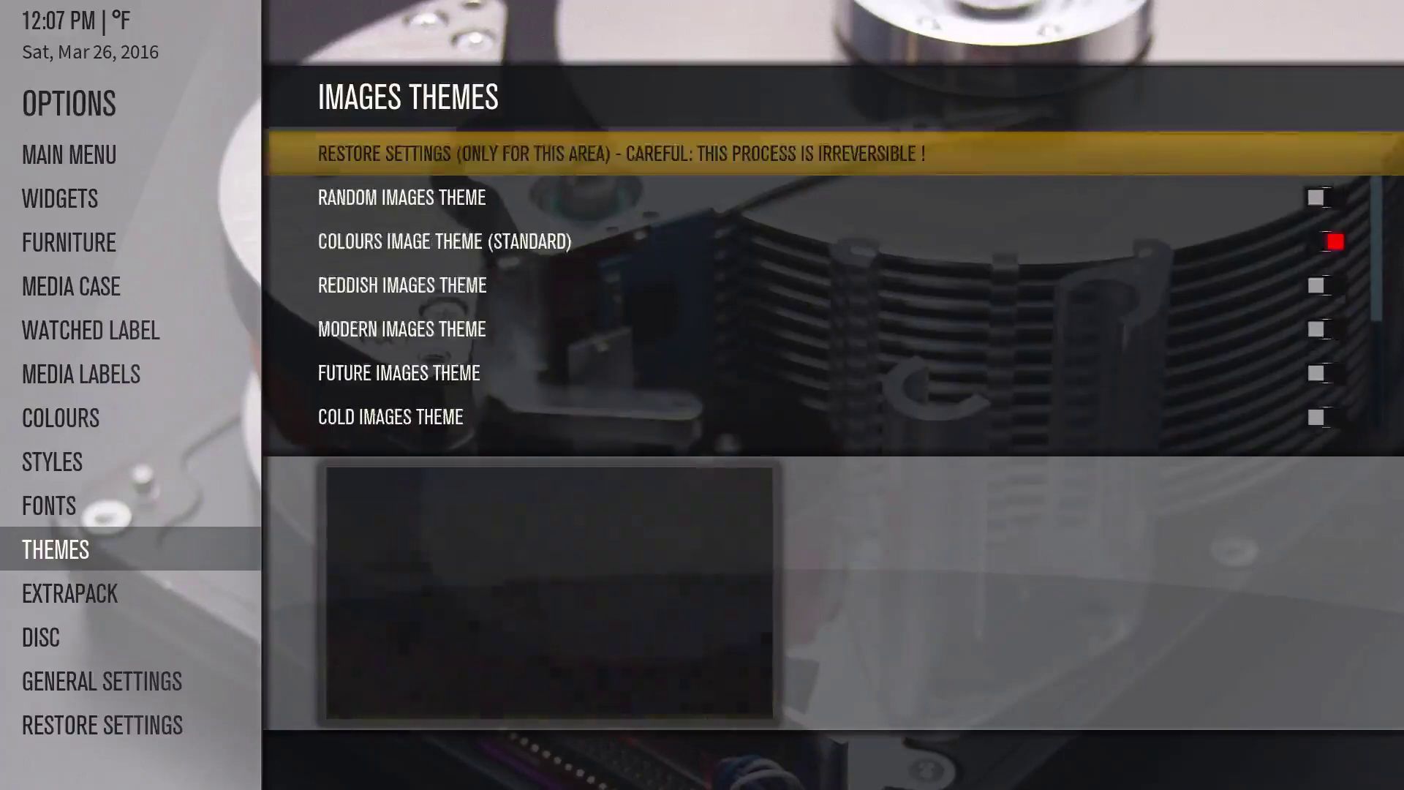
pyautogui.press('Up')
pyautogui.press('Return')
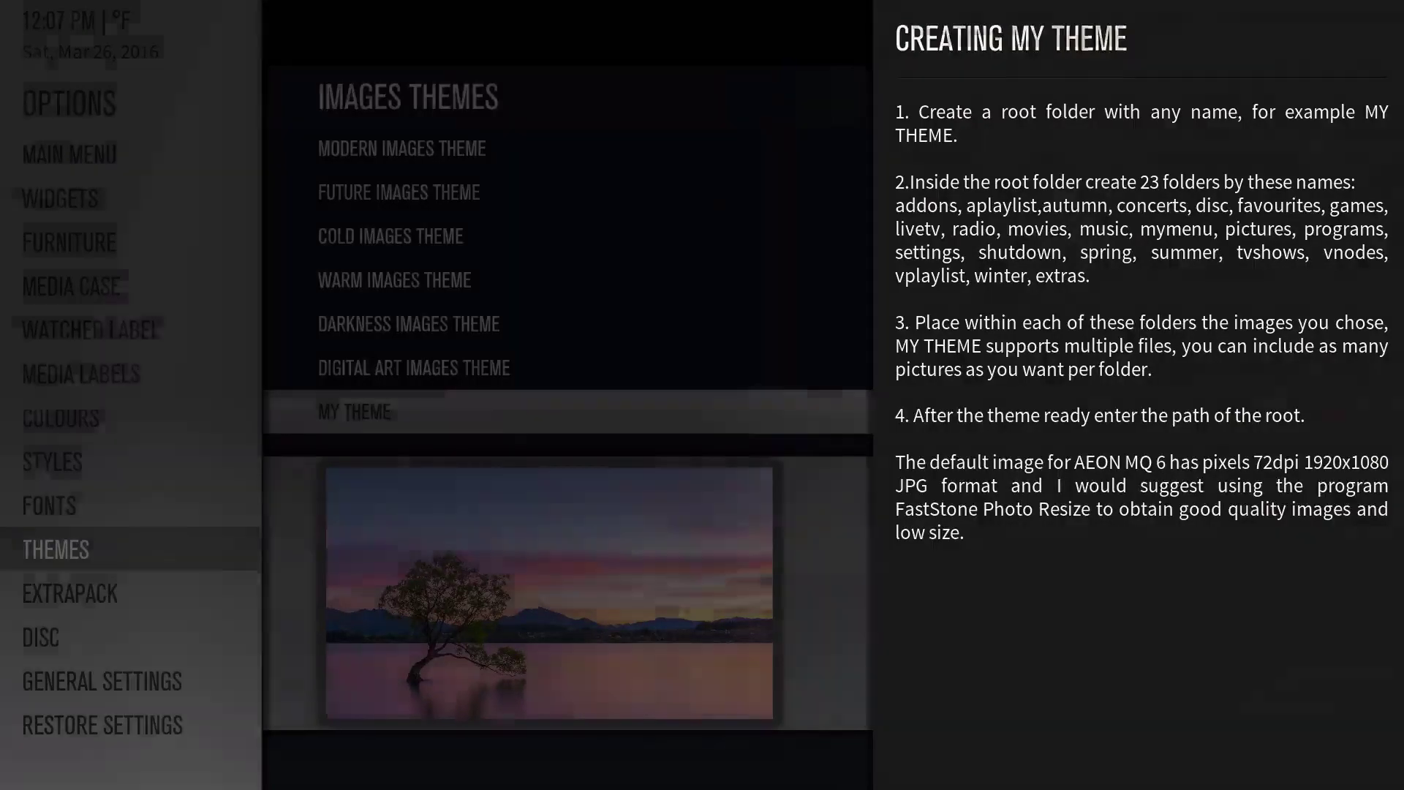
# Set My Theme's path to the newbackground/MOVIES folder
pyautogui.press('Escape')
pyautogui.press('Down')
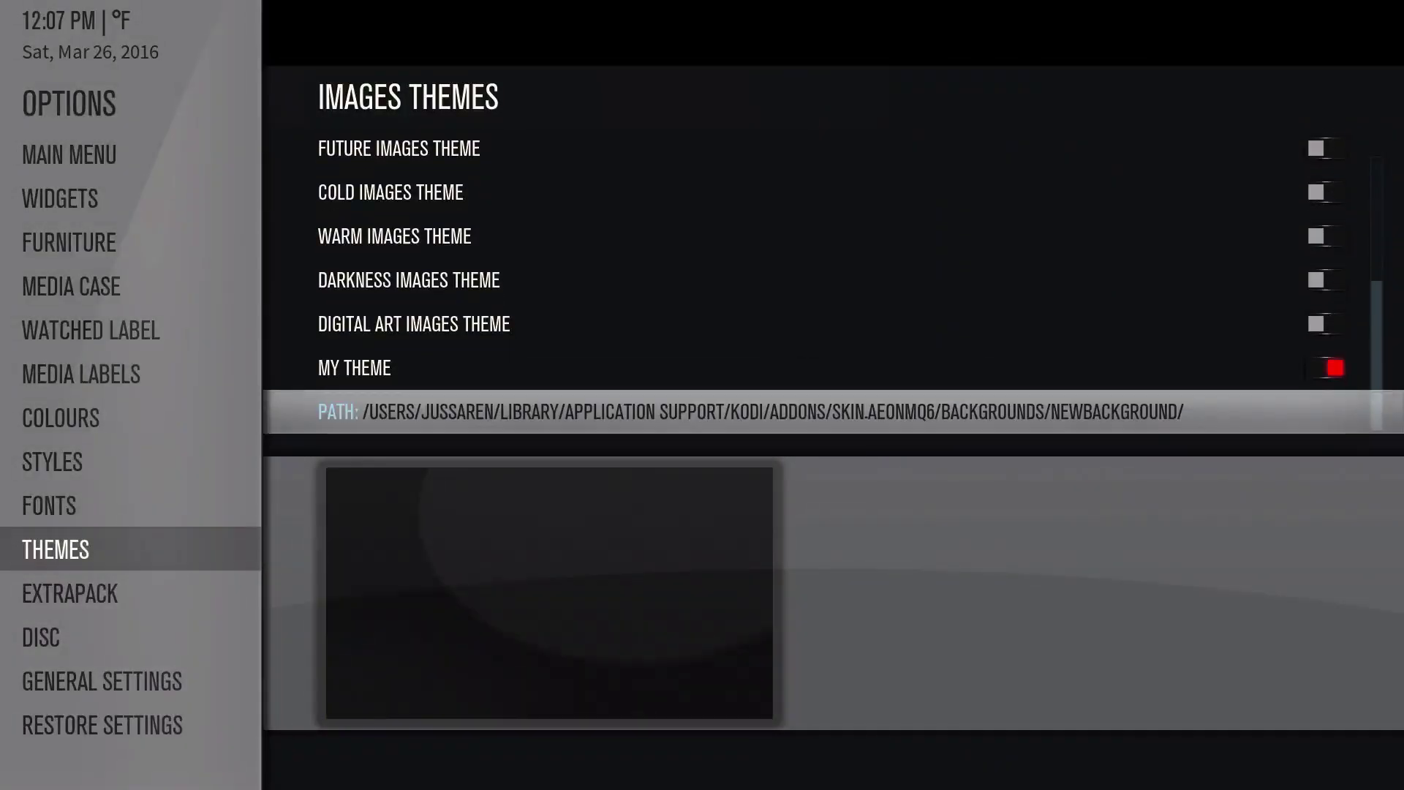
pyautogui.press('Return')
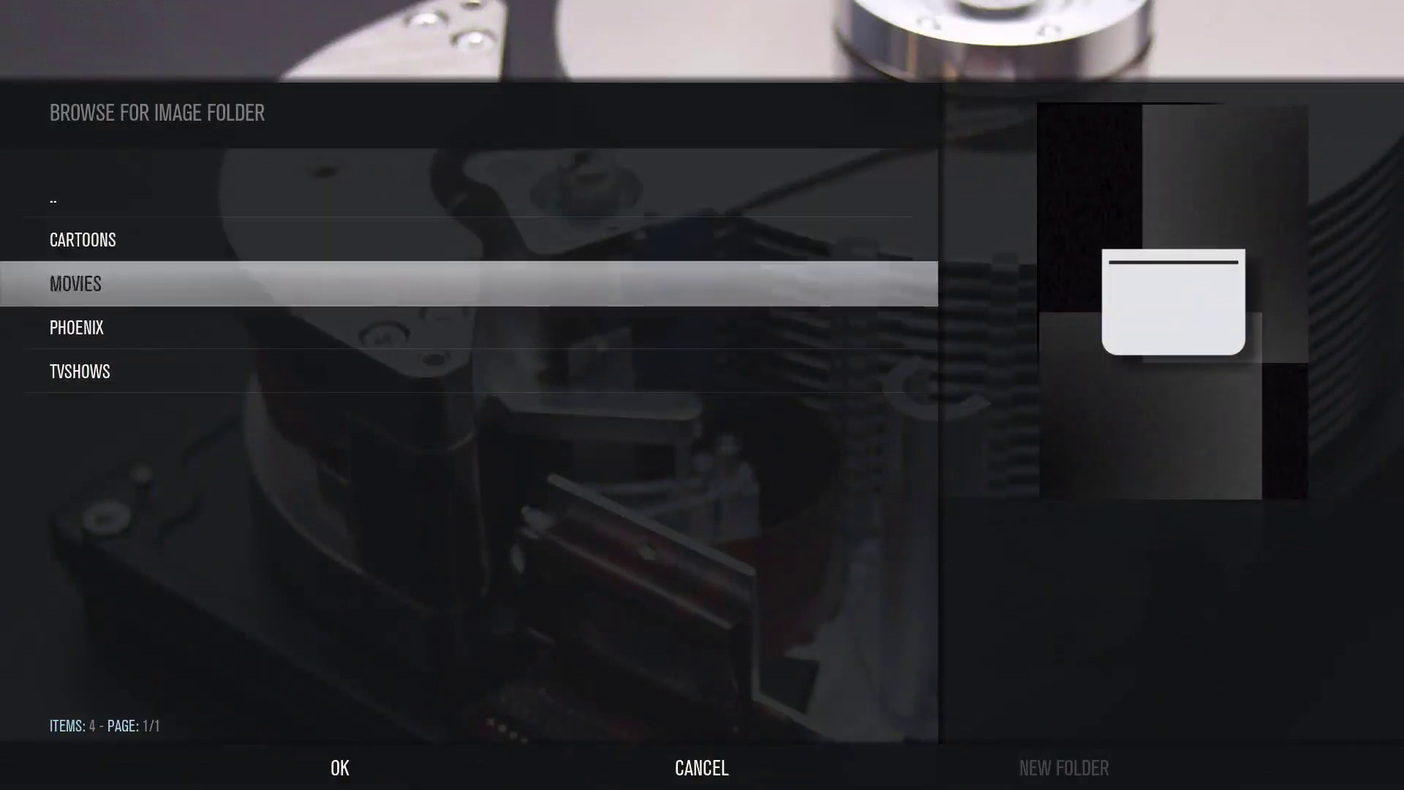
pyautogui.press('Return')
pyautogui.press('Down')
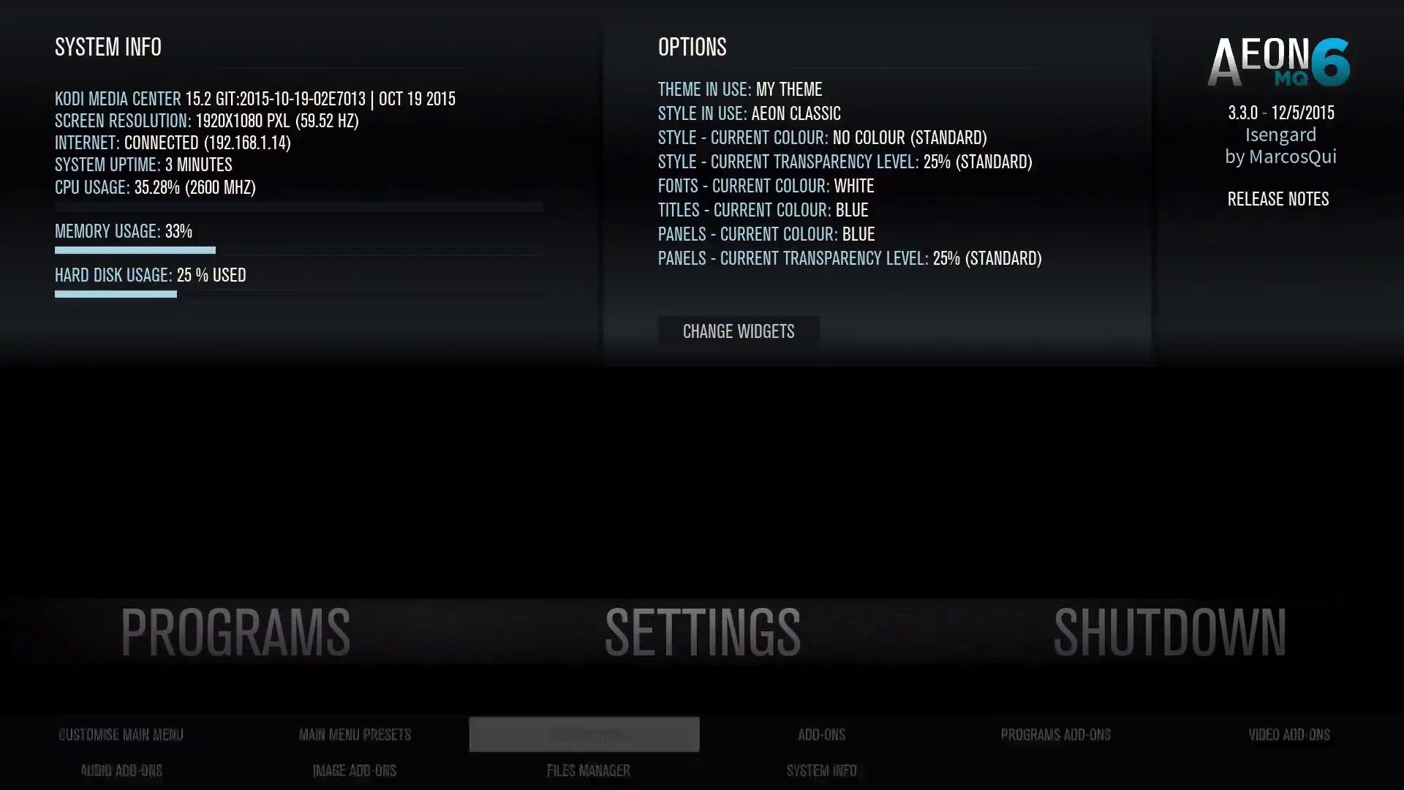
# Select My Theme in the themes list and view its Creating My Theme help
pyautogui.press('Down')
pyautogui.press('Down')
pyautogui.press('Down')
pyautogui.press('Down')
pyautogui.press('Down')
pyautogui.press('Down')
pyautogui.press('Down')
pyautogui.press('Down')
pyautogui.press('Down')
pyautogui.press('Down')
pyautogui.press('Down')
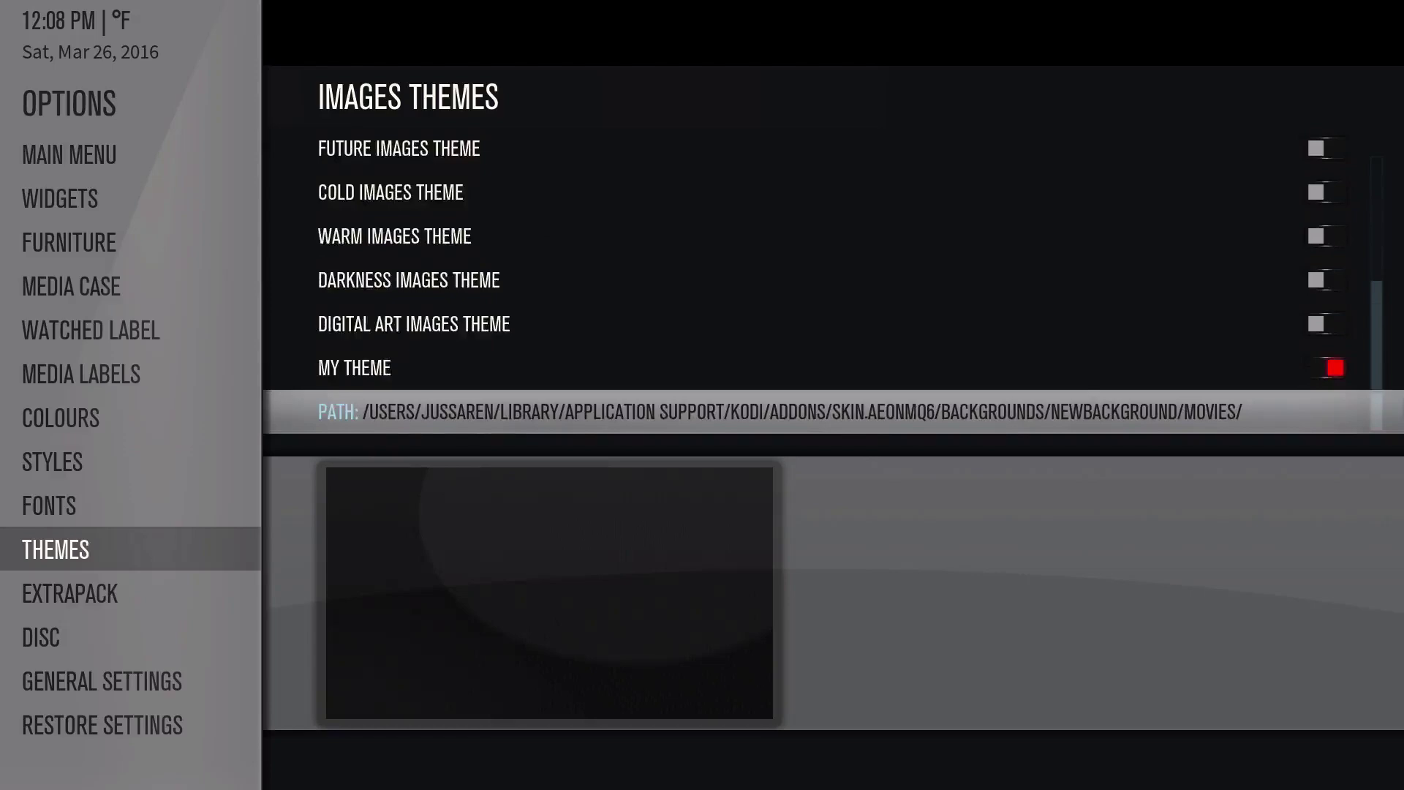
pyautogui.press('Up')
pyautogui.press('i')
pyautogui.press('Escape')
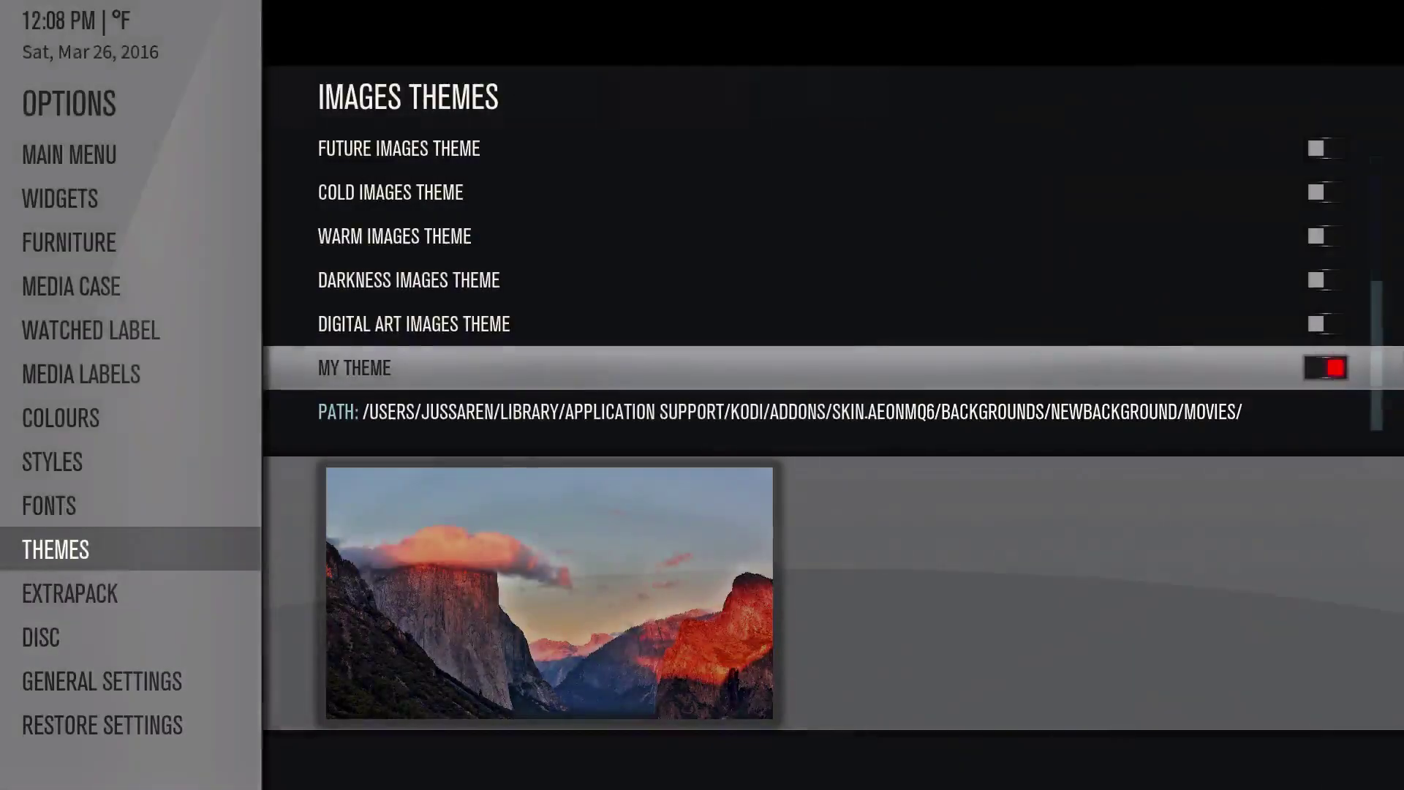
# Set My Theme's image path to the NewBackground TVSHOWS folder
pyautogui.press('Down')
pyautogui.press('Return')
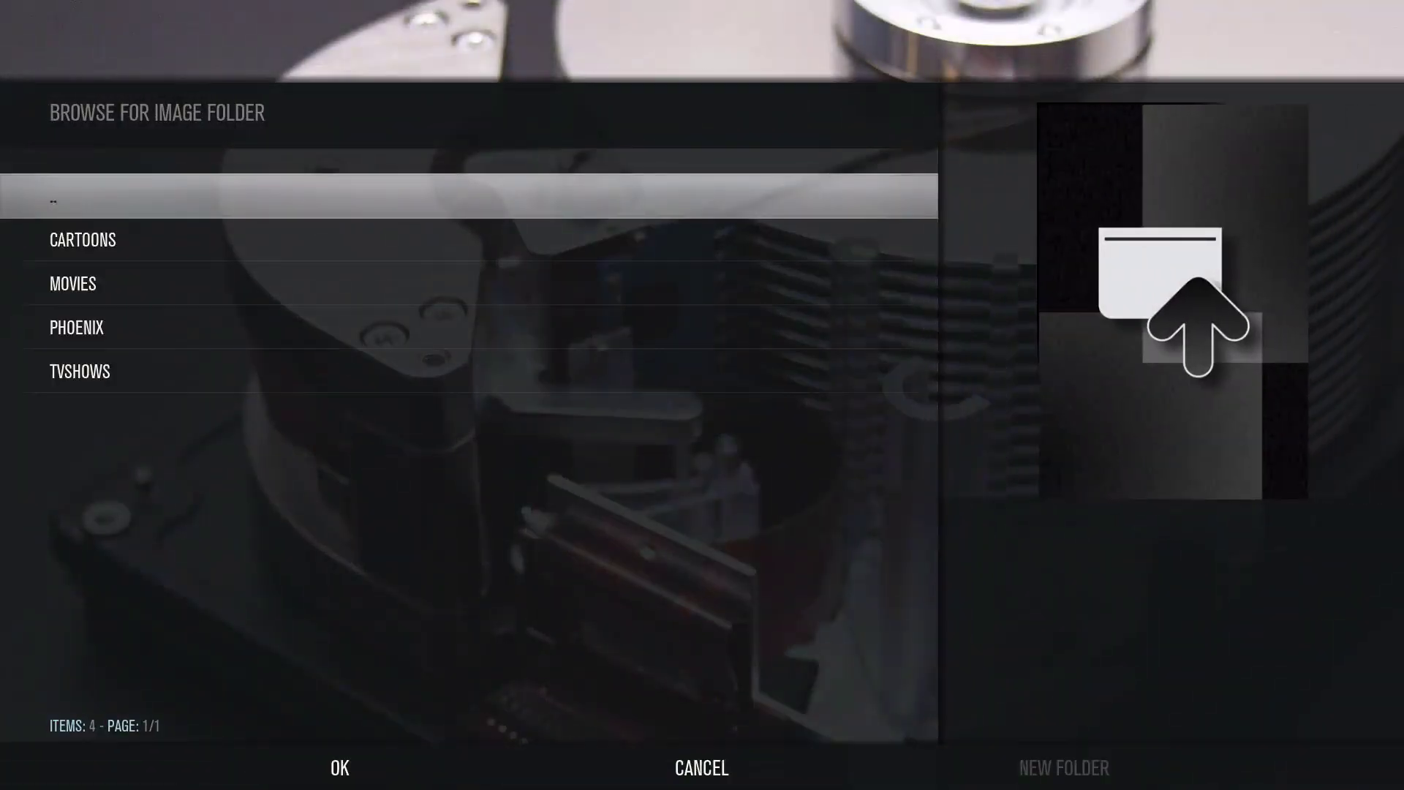
pyautogui.press('Down')
pyautogui.press('Down')
pyautogui.press('Down')
pyautogui.press('Down')
pyautogui.press('Return')
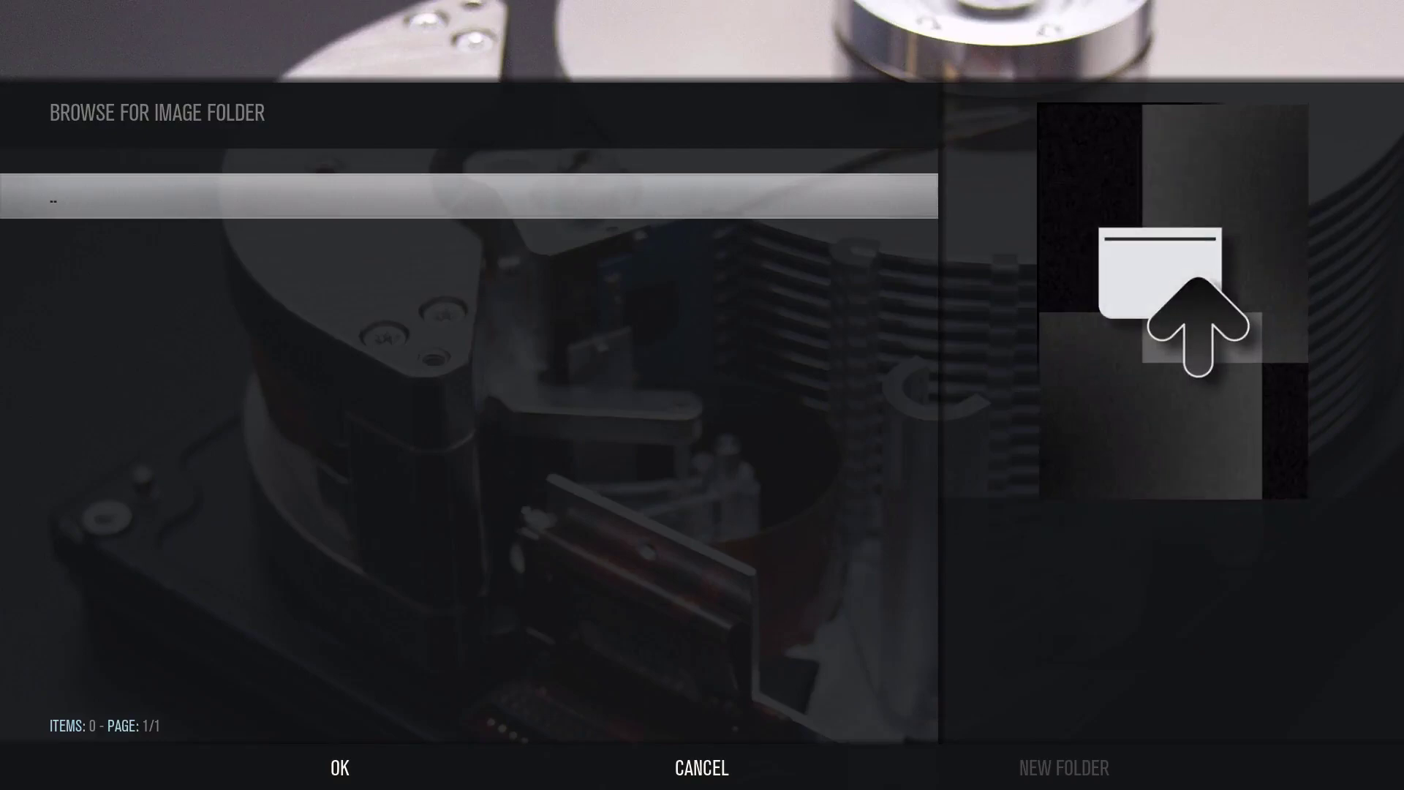
pyautogui.press('Down')
pyautogui.press('Return')
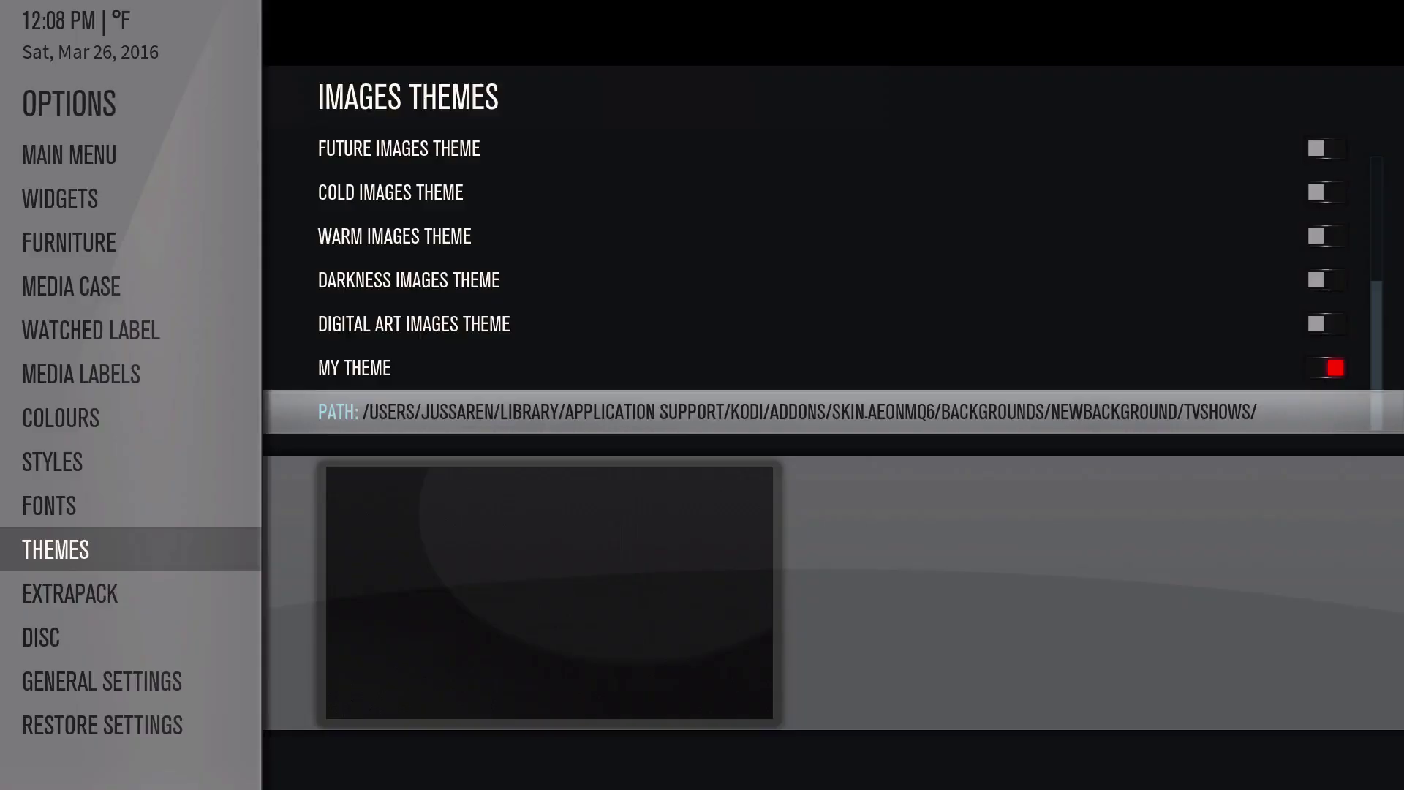
# Leave the themes settings and move along the home menu toward Settings
pyautogui.press('Escape')
pyautogui.press('Left')
pyautogui.press('Left')
pyautogui.press('Left')
pyautogui.press('Left')
pyautogui.press('Left')
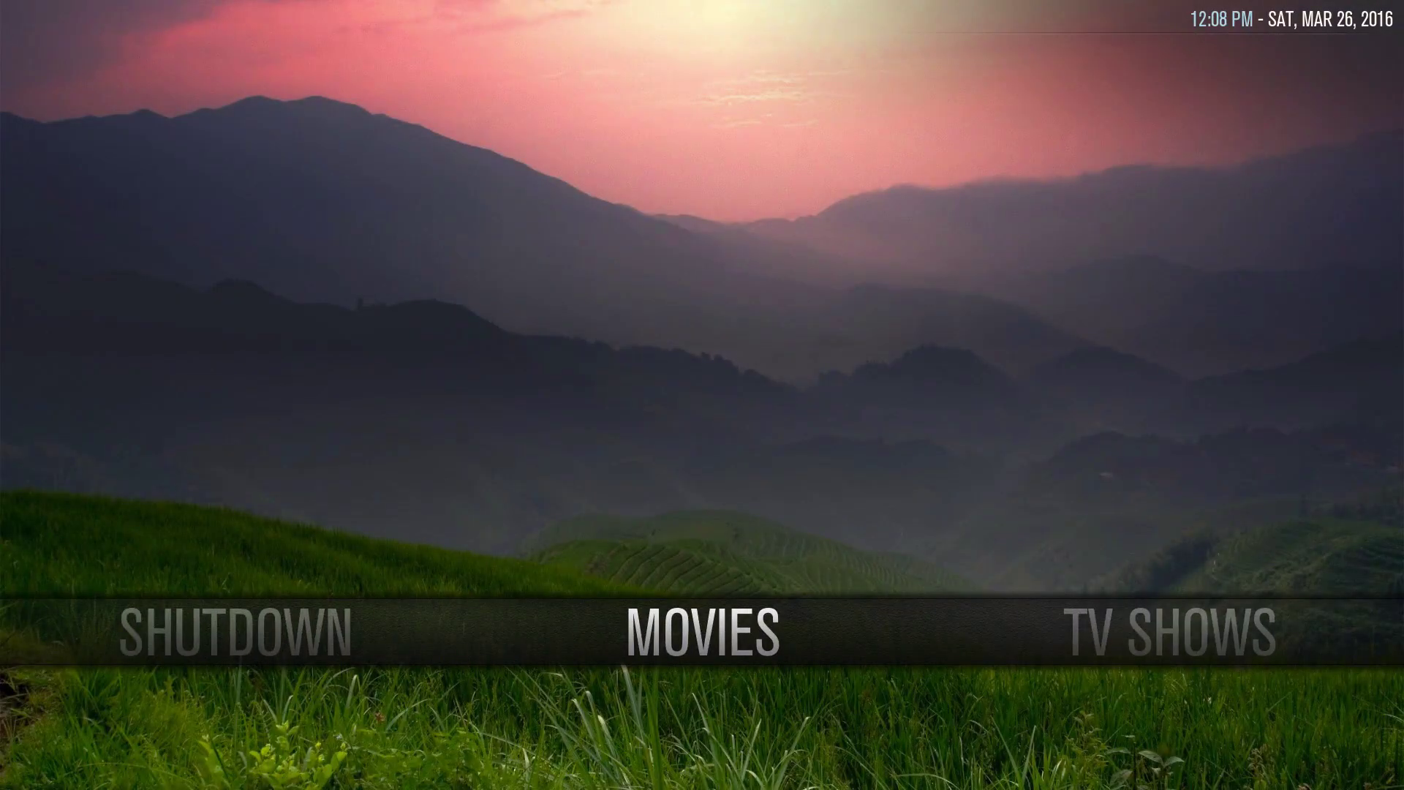
pyautogui.press('Right')
pyautogui.press('Right')
pyautogui.press('Right')
pyautogui.press('Right')
pyautogui.press('Right')
pyautogui.press('Right')
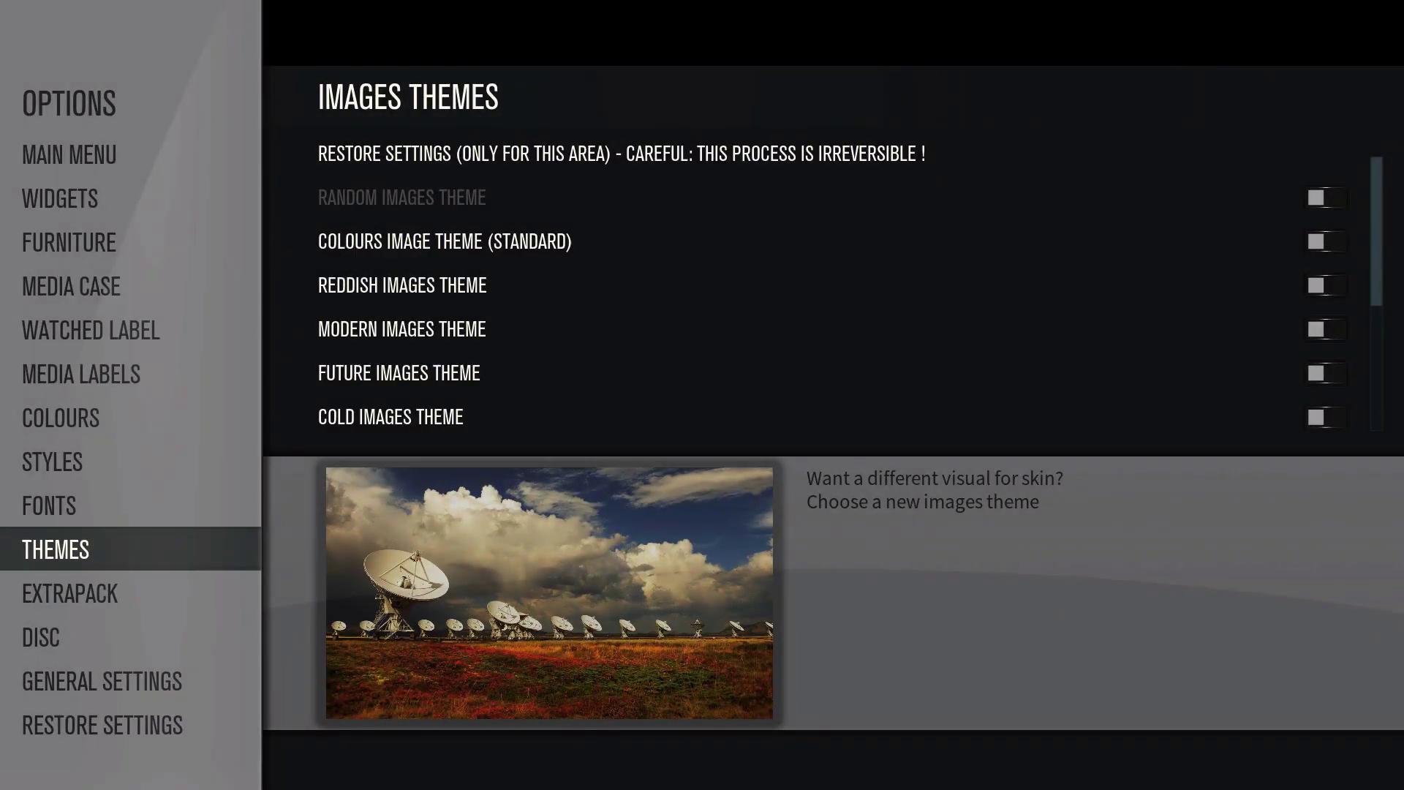
# Switch on the Colours Image Theme in Skin Settings
pyautogui.press('Right')
pyautogui.press('Down')
pyautogui.press('Down')
# Go to Main Menu > Customise Main Menu in the skin options
pyautogui.press('Up')
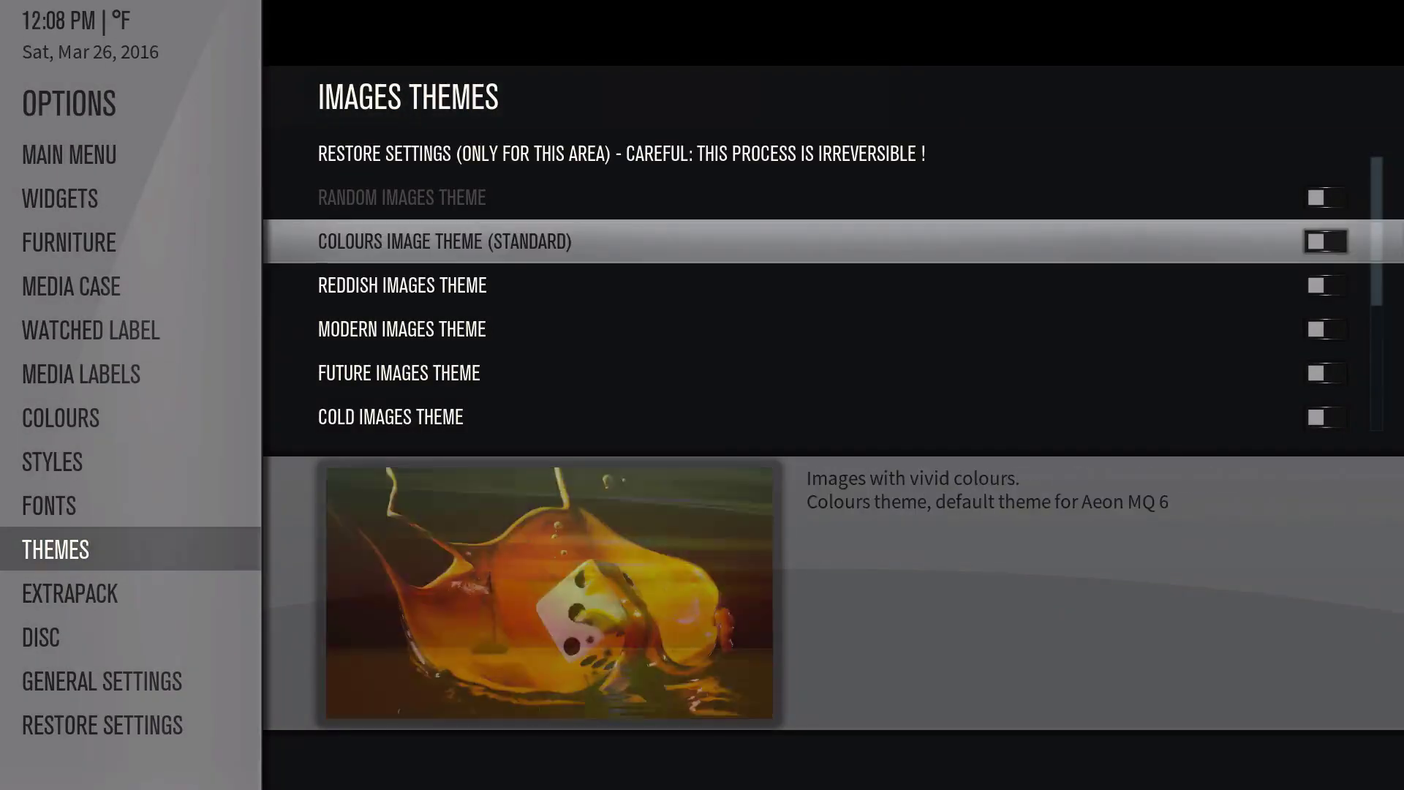
pyautogui.press('Return')
pyautogui.press('Left')
pyautogui.press('Up')
pyautogui.press('Up')
pyautogui.press('Up')
pyautogui.press('Up')
pyautogui.press('Up')
pyautogui.press('Up')
pyautogui.press('Up')
pyautogui.press('Up')
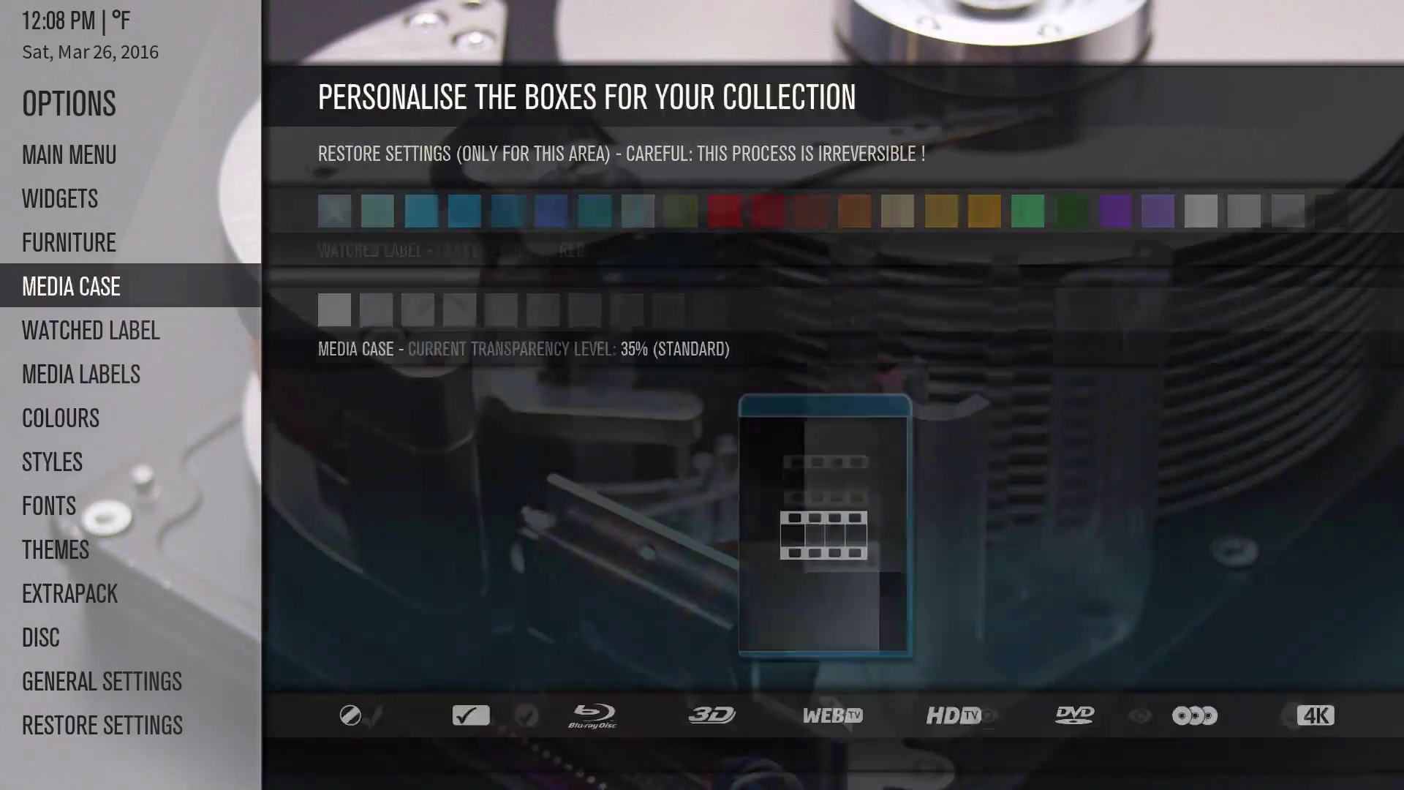
pyautogui.press('Up')
pyautogui.press('Return')
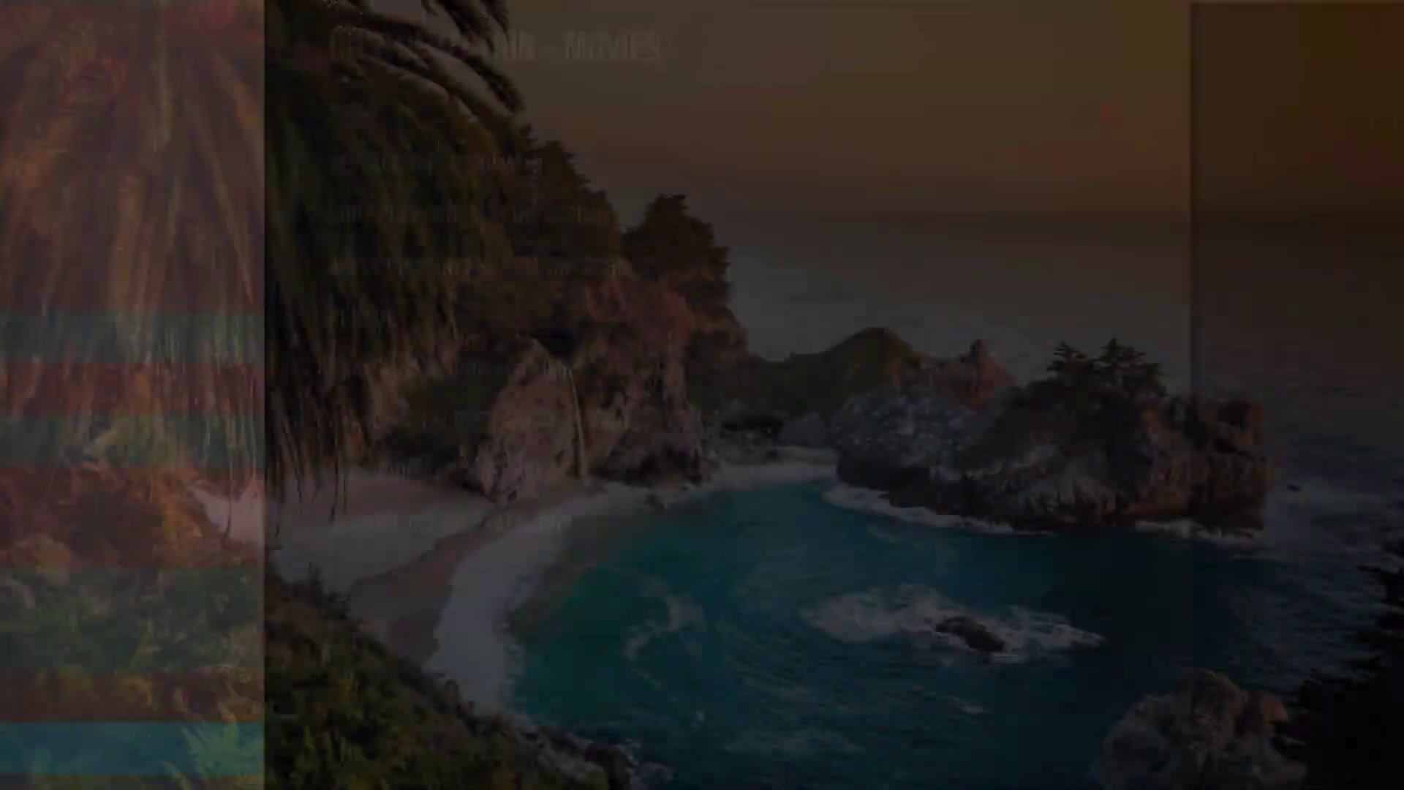
# Choose Change Backdrop - Multiple Images for the TV Shows menu item
pyautogui.press('Down')
pyautogui.press('Right')
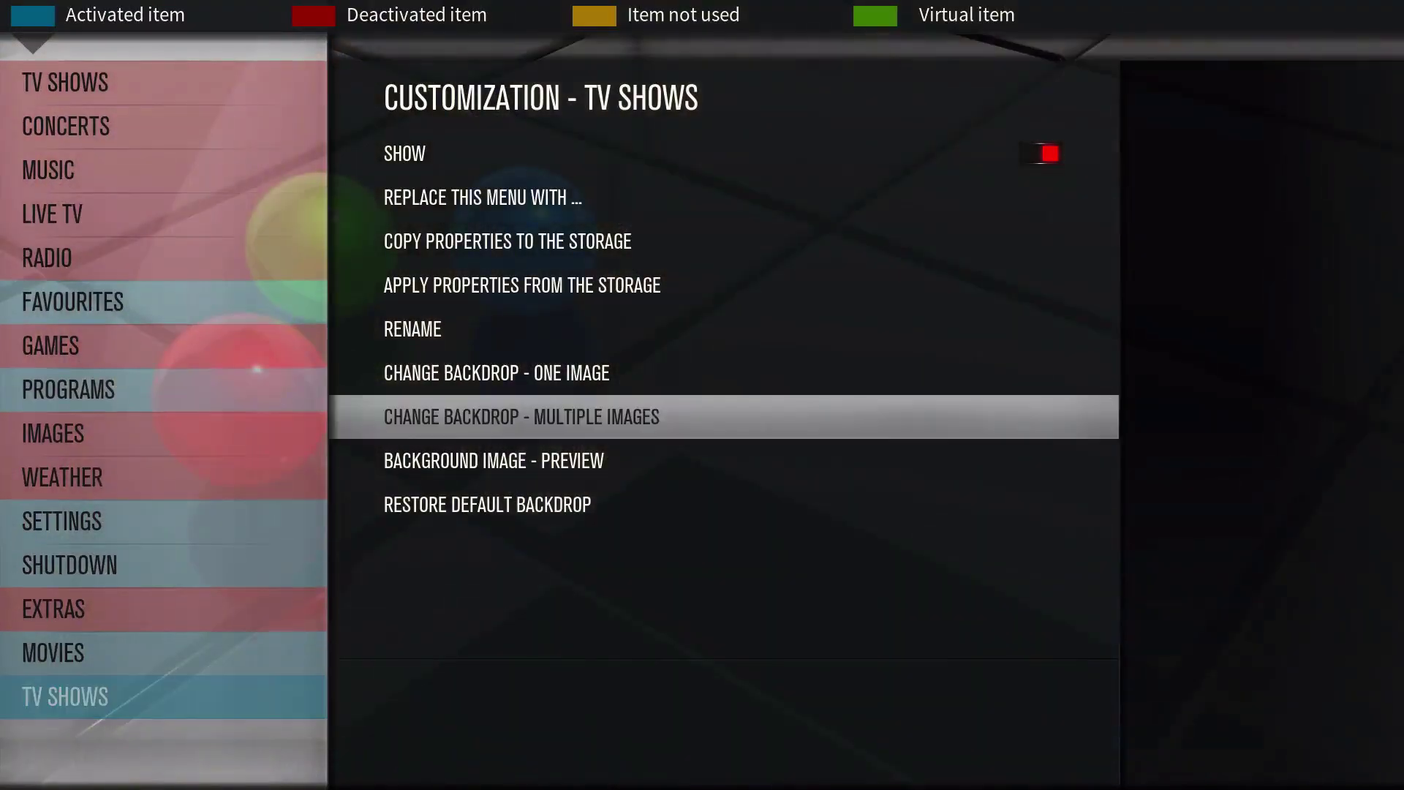
pyautogui.press('Return')
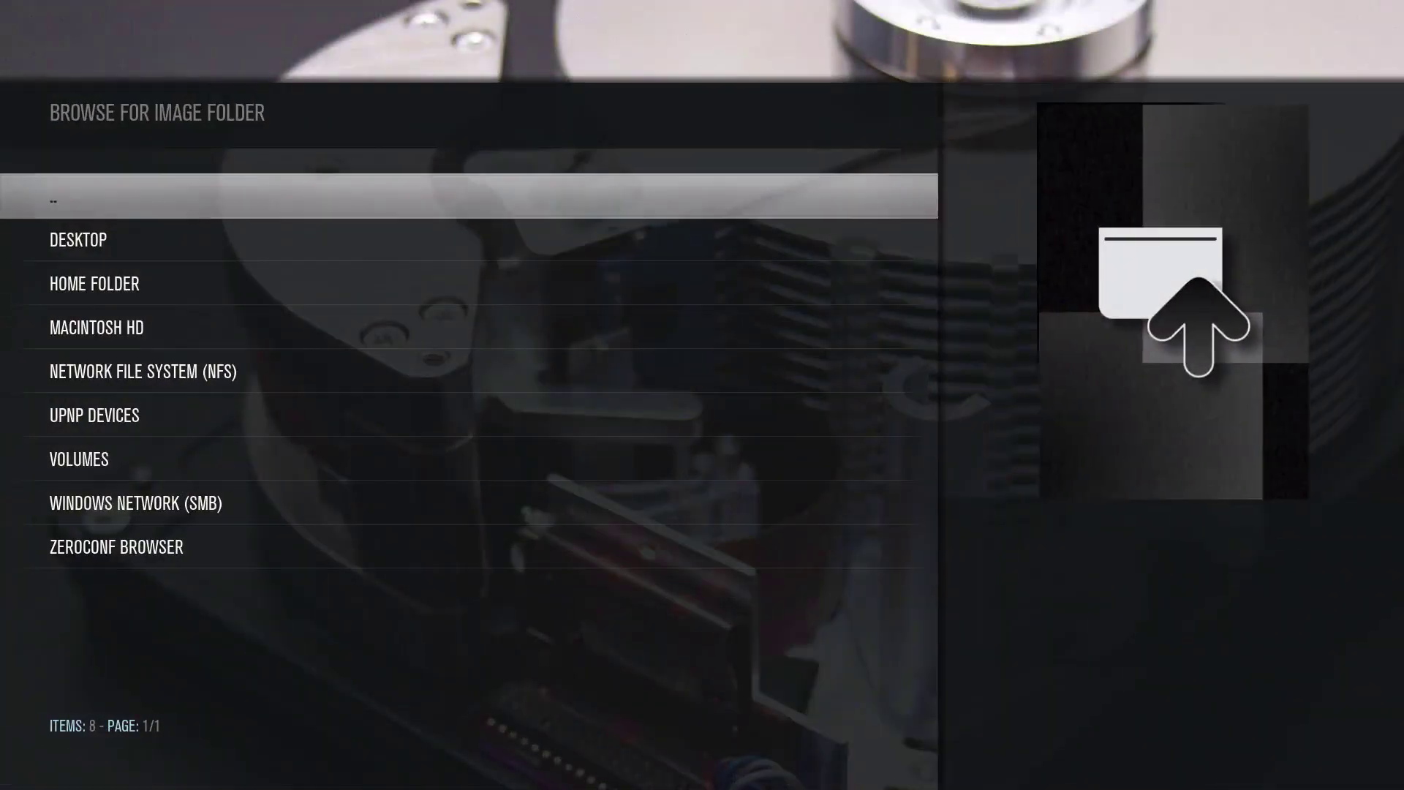
# Browse from Home into Library and Application Support
pyautogui.press('Down')
pyautogui.press('Down')
pyautogui.press('Return')
pyautogui.press('Down')
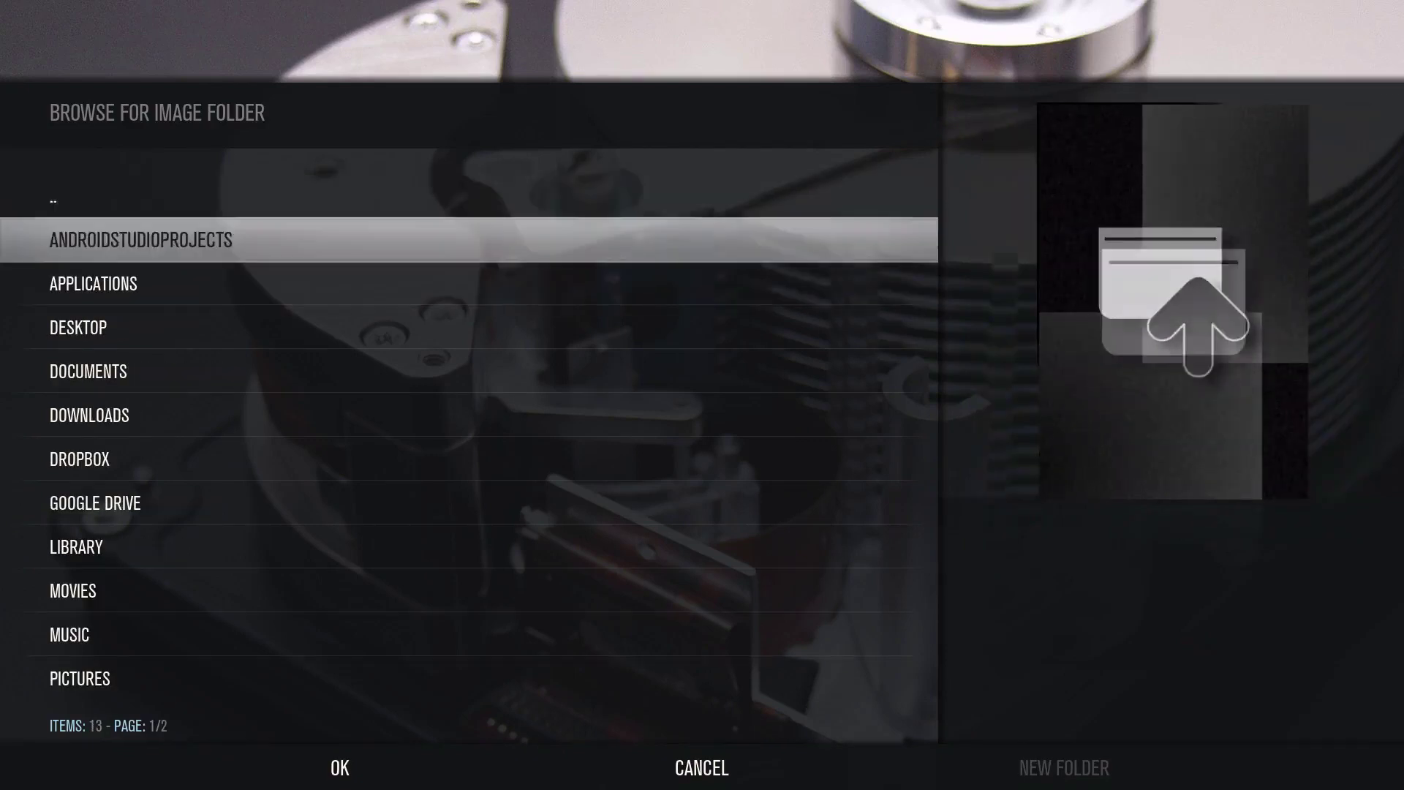
pyautogui.press('Up')
pyautogui.press('Down')
pyautogui.press('Down')
pyautogui.press('Down')
pyautogui.press('Down')
pyautogui.press('Down')
pyautogui.press('Down')
pyautogui.press('Down')
pyautogui.press('Down')
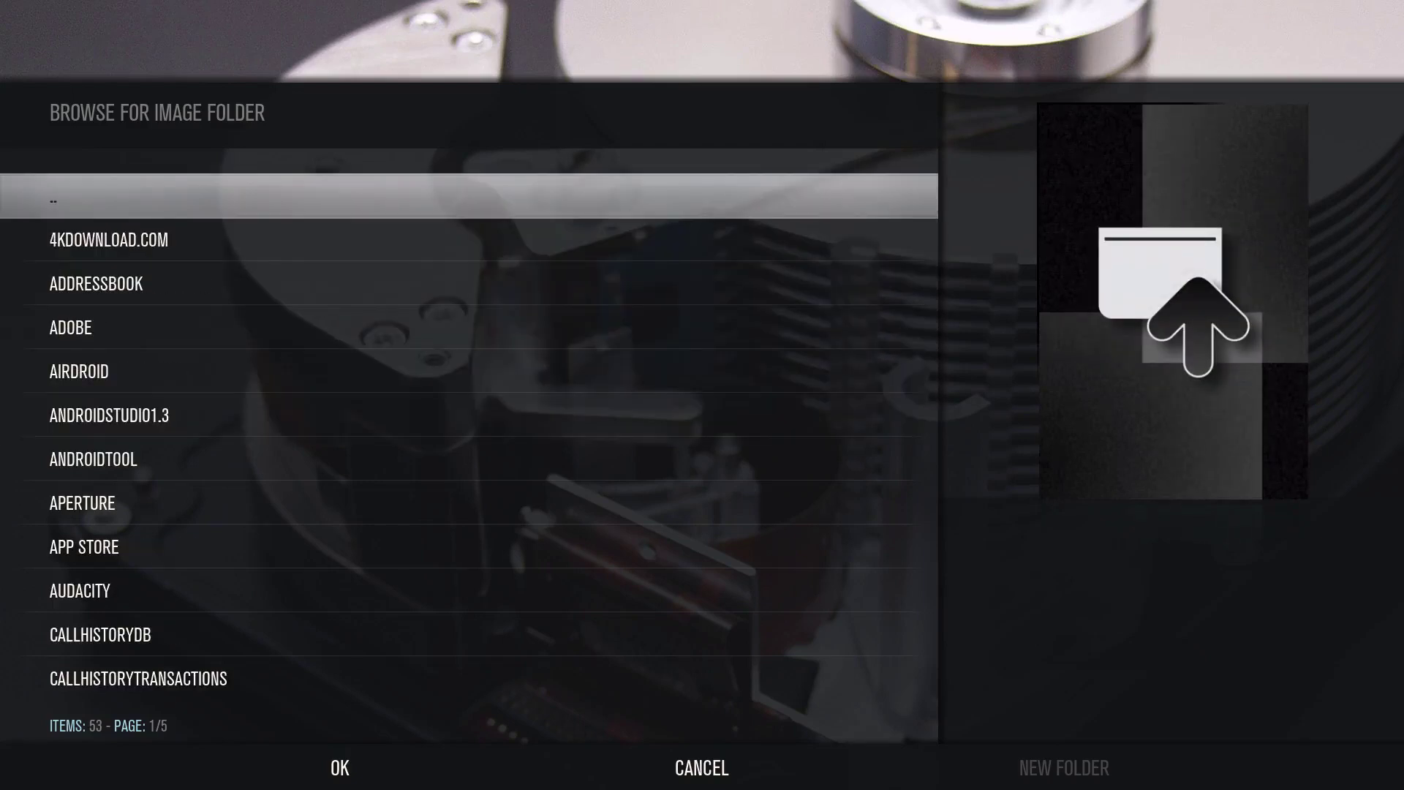
pyautogui.press('Up')
pyautogui.press('Down')
pyautogui.press('Up')
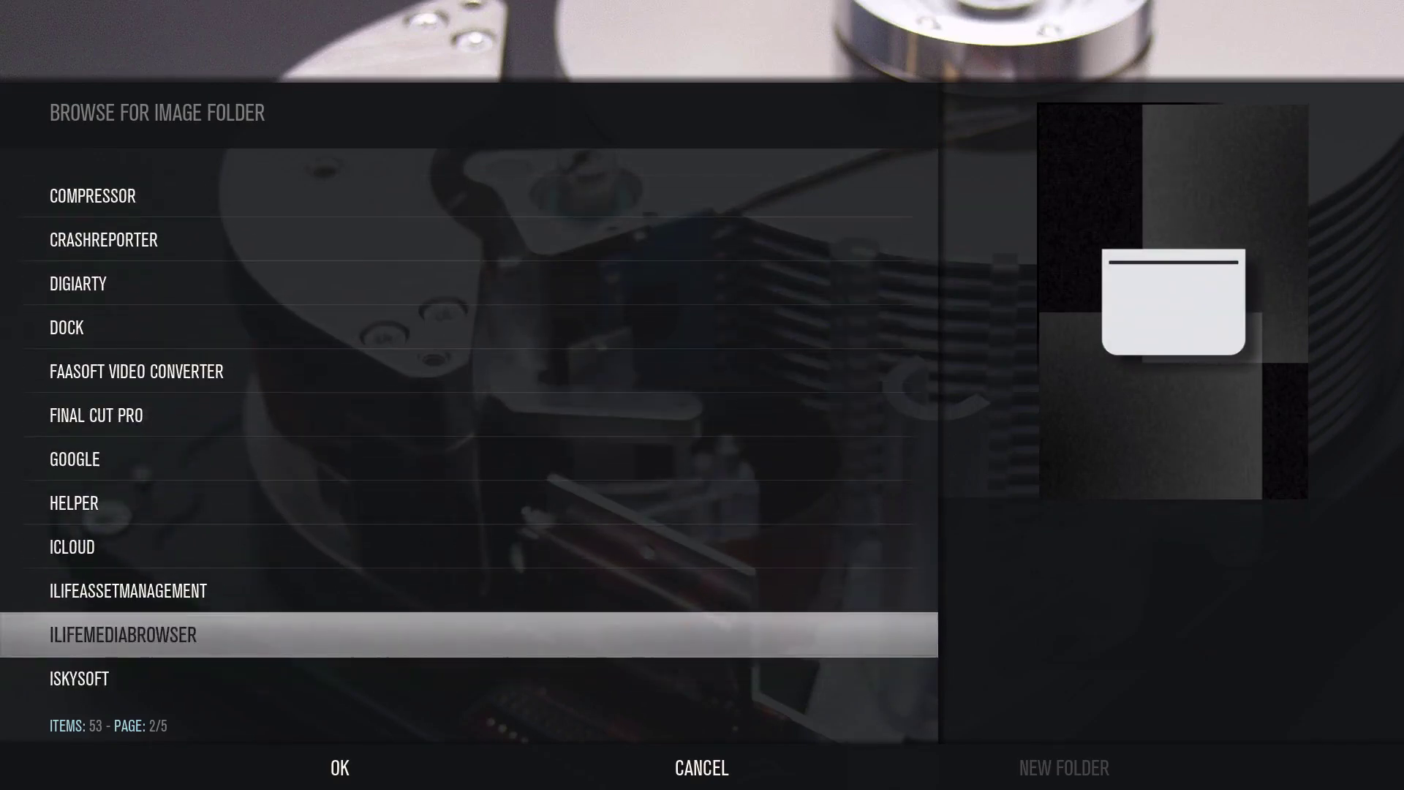
# Select the Kodi > addons > skin > backgrounds folder and preview the new home menu backdrops
pyautogui.press('Return')
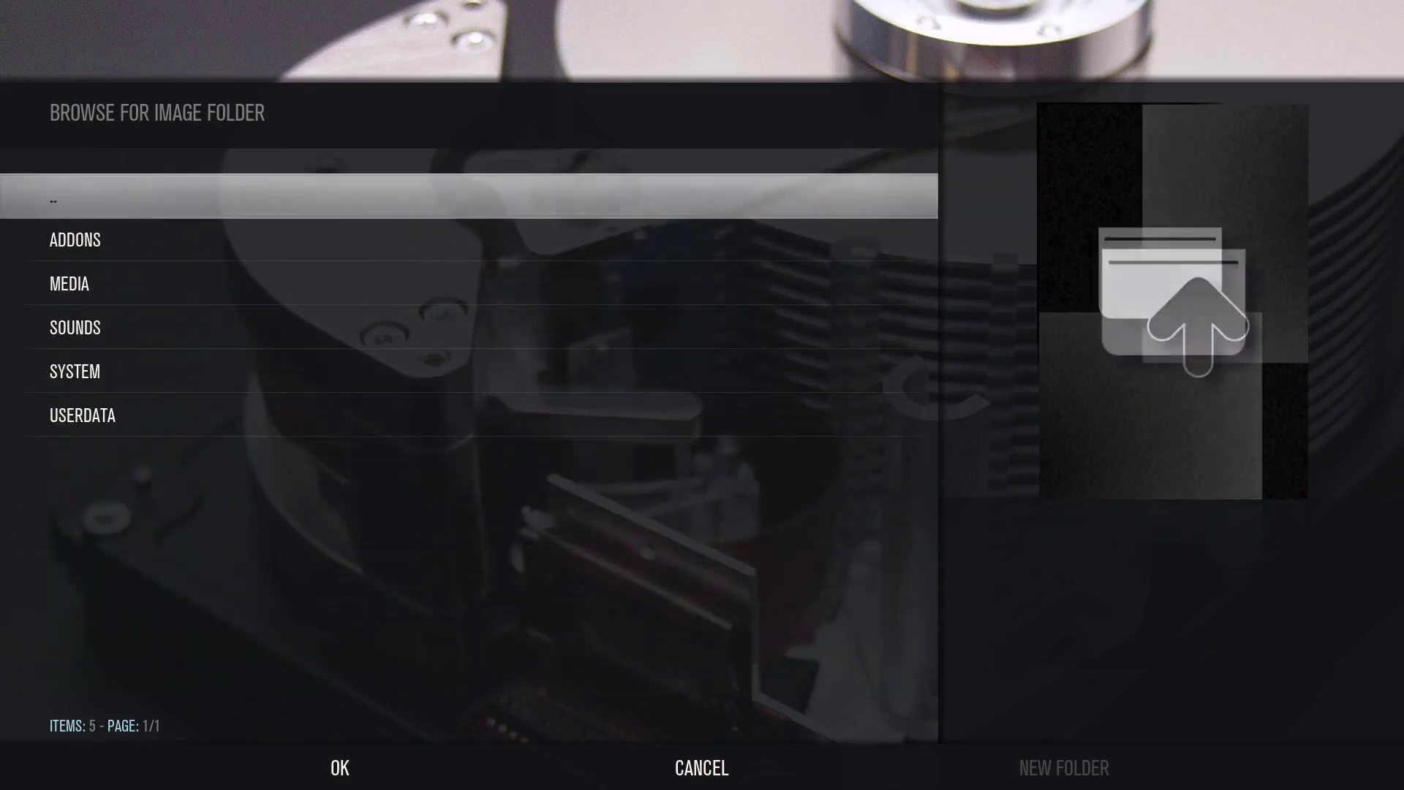
pyautogui.press('Down')
pyautogui.press('Return')
pyautogui.press('Up')
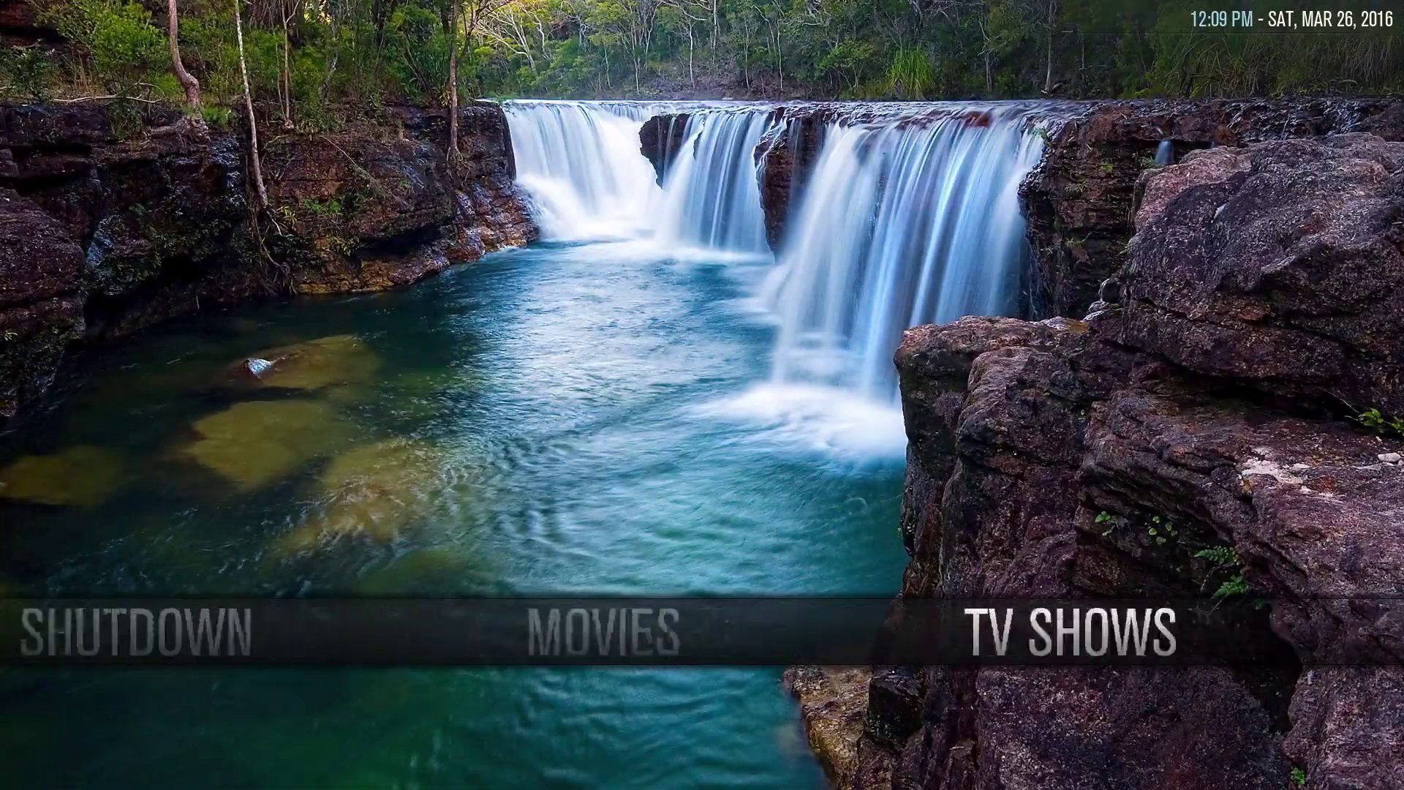
pyautogui.press('Left')
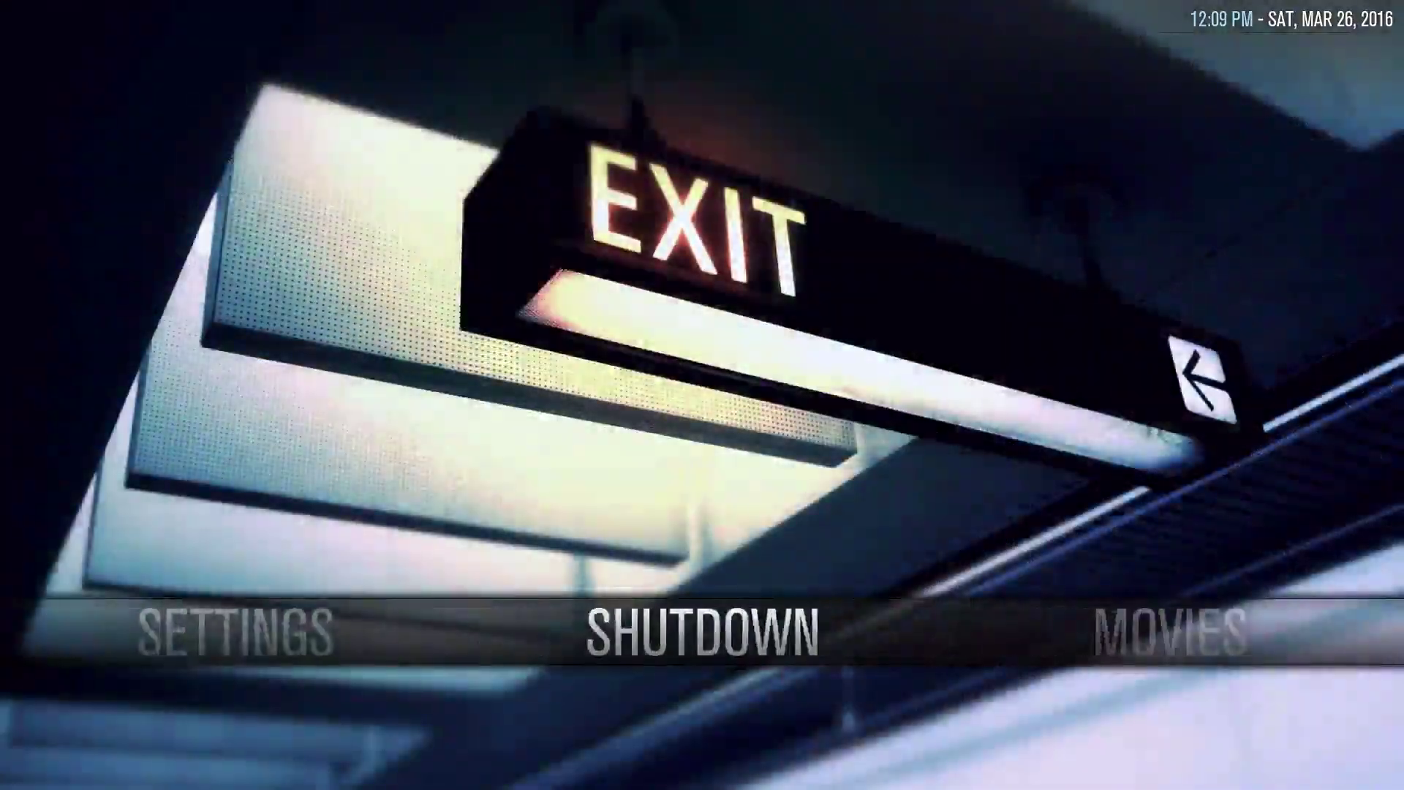
# Compare neighbouring menu backdrops and move along the home menu to Settings' Skin Settings entry
pyautogui.press('Right')
pyautogui.press('Right')
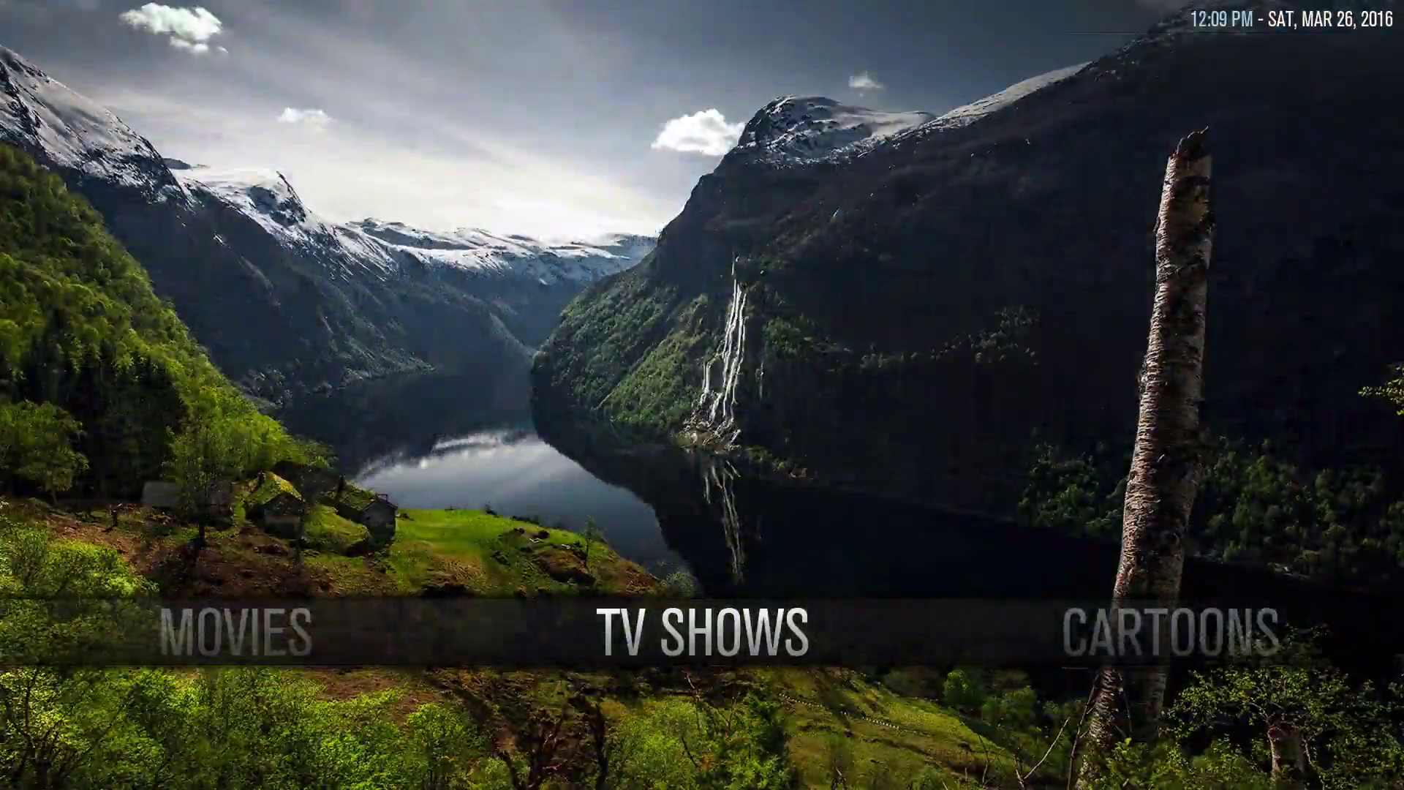
pyautogui.press('Right')
pyautogui.press('Right')
pyautogui.press('Right')
pyautogui.press('Right')
pyautogui.press('Right')
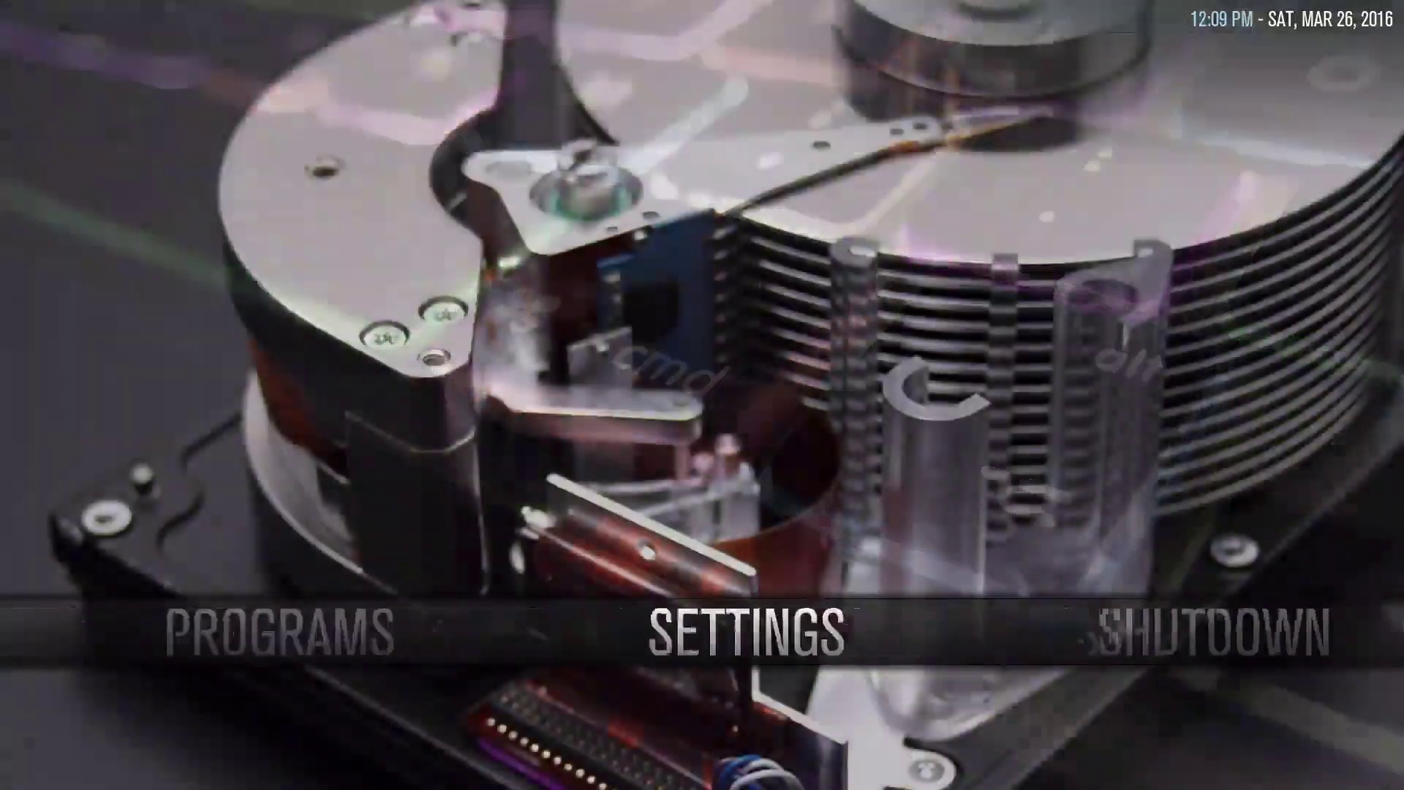
pyautogui.press('Down')
# Turn on Animated Fanart in the skin's Appearance options
pyautogui.press('Return')
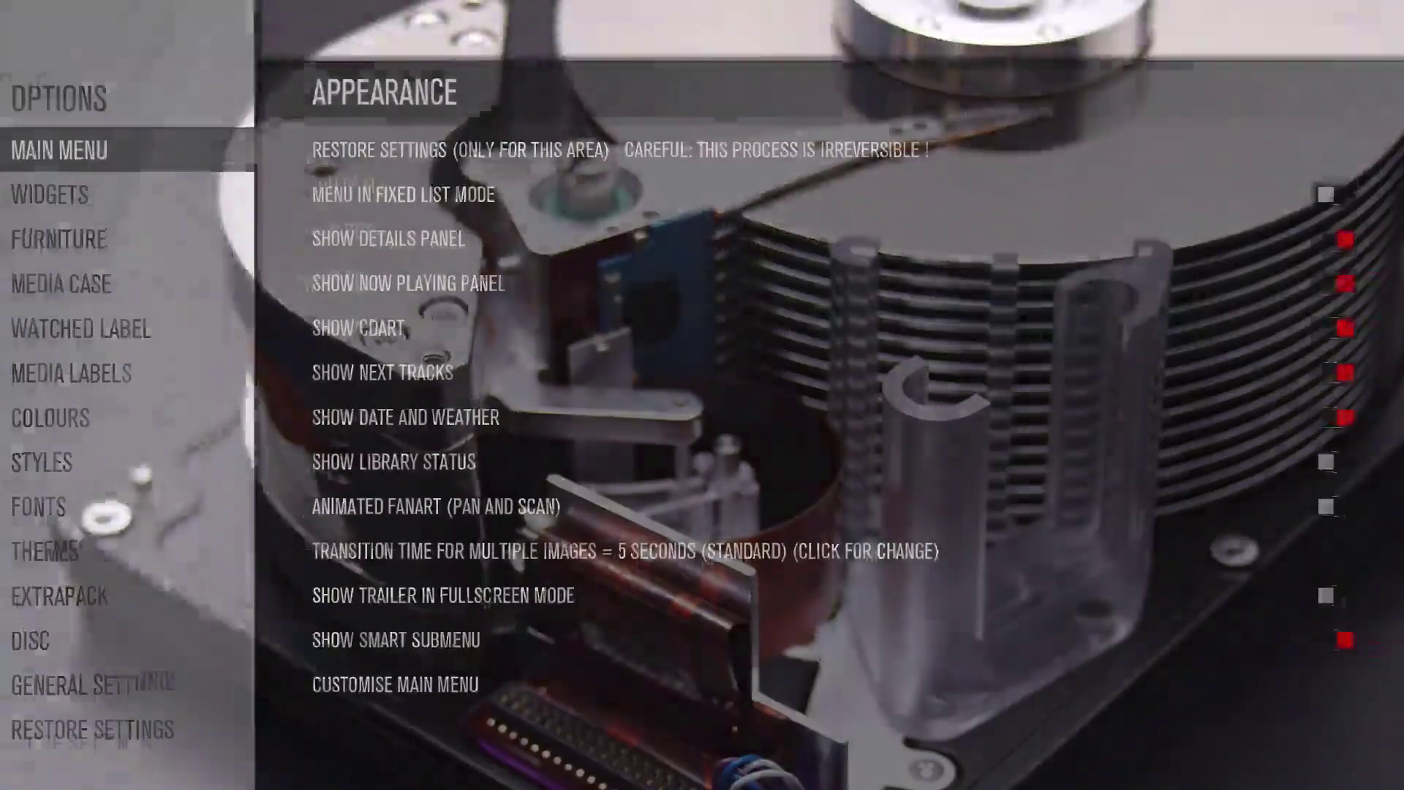
pyautogui.press('Up')
pyautogui.press('Up')
pyautogui.press('Up')
pyautogui.press('Up')
pyautogui.press('Up')
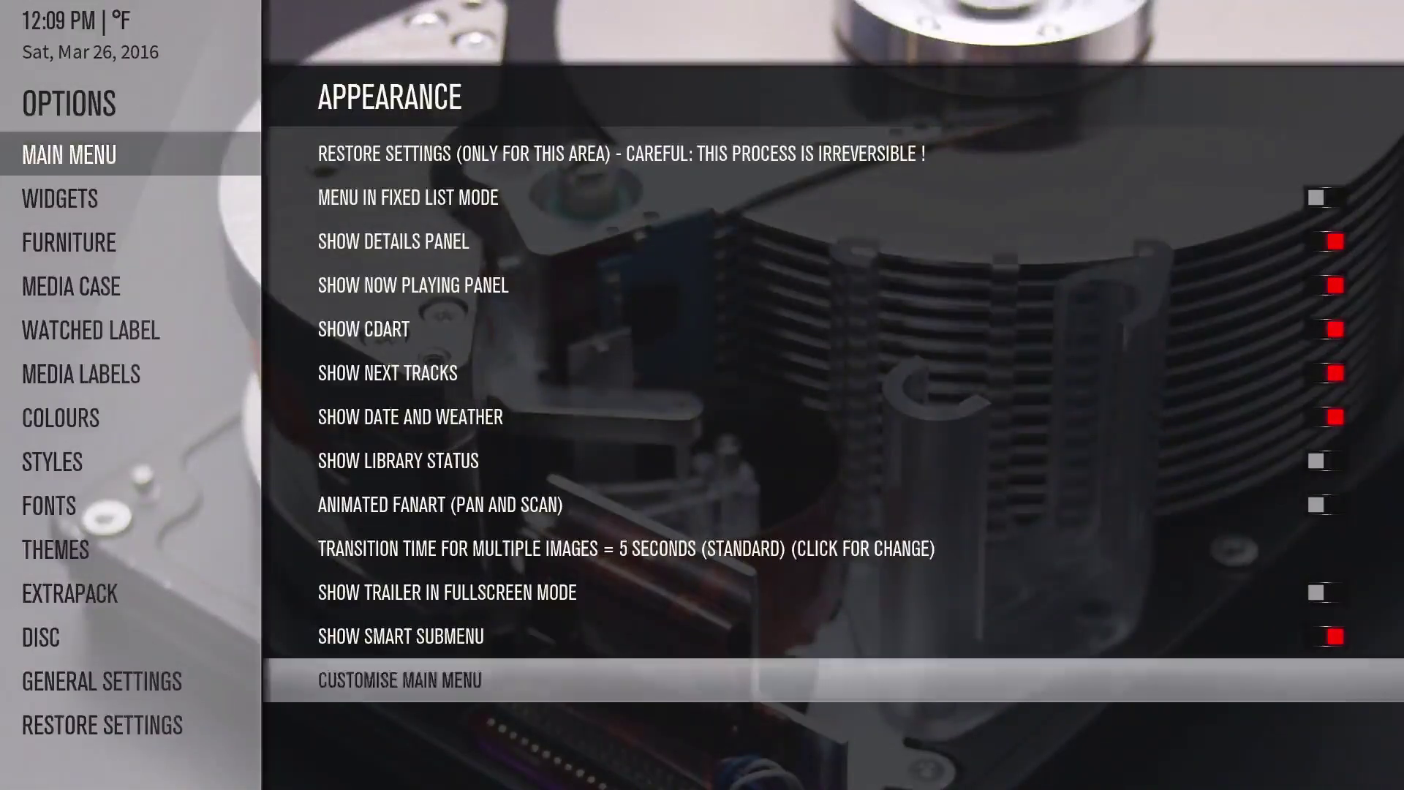
pyautogui.press('Return')
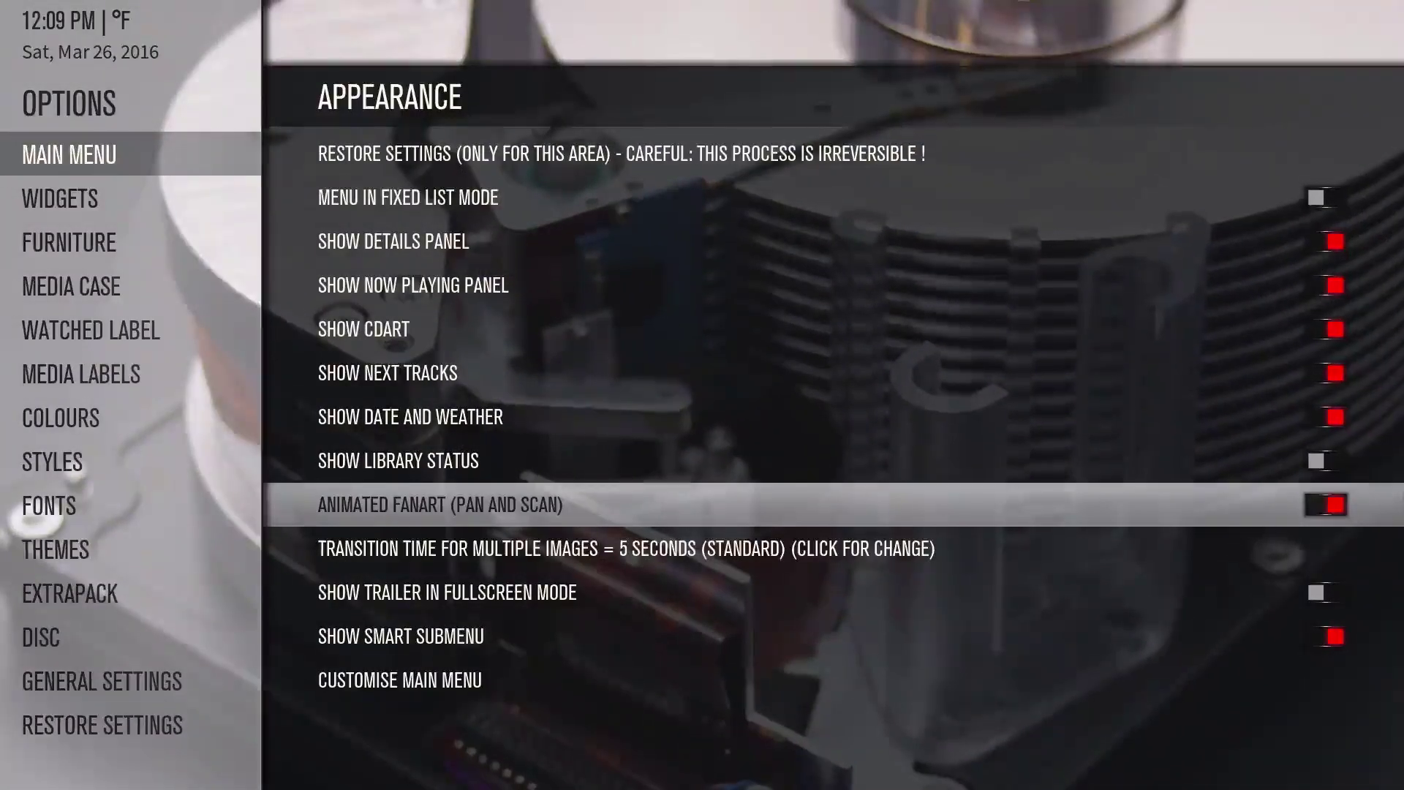
# Set the multiple-image transition time to 10 seconds and return to the home menu
pyautogui.press('Down')
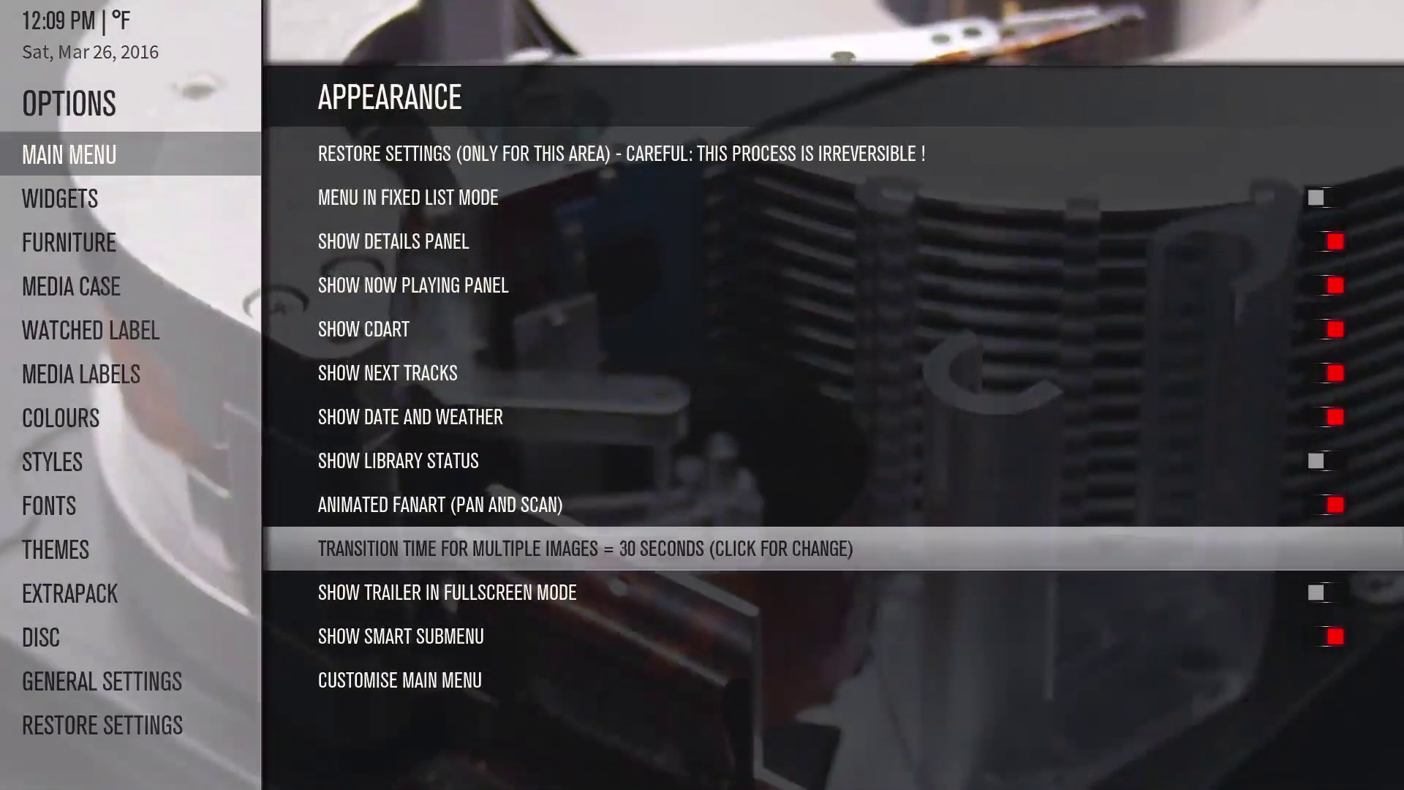
pyautogui.press('Return')
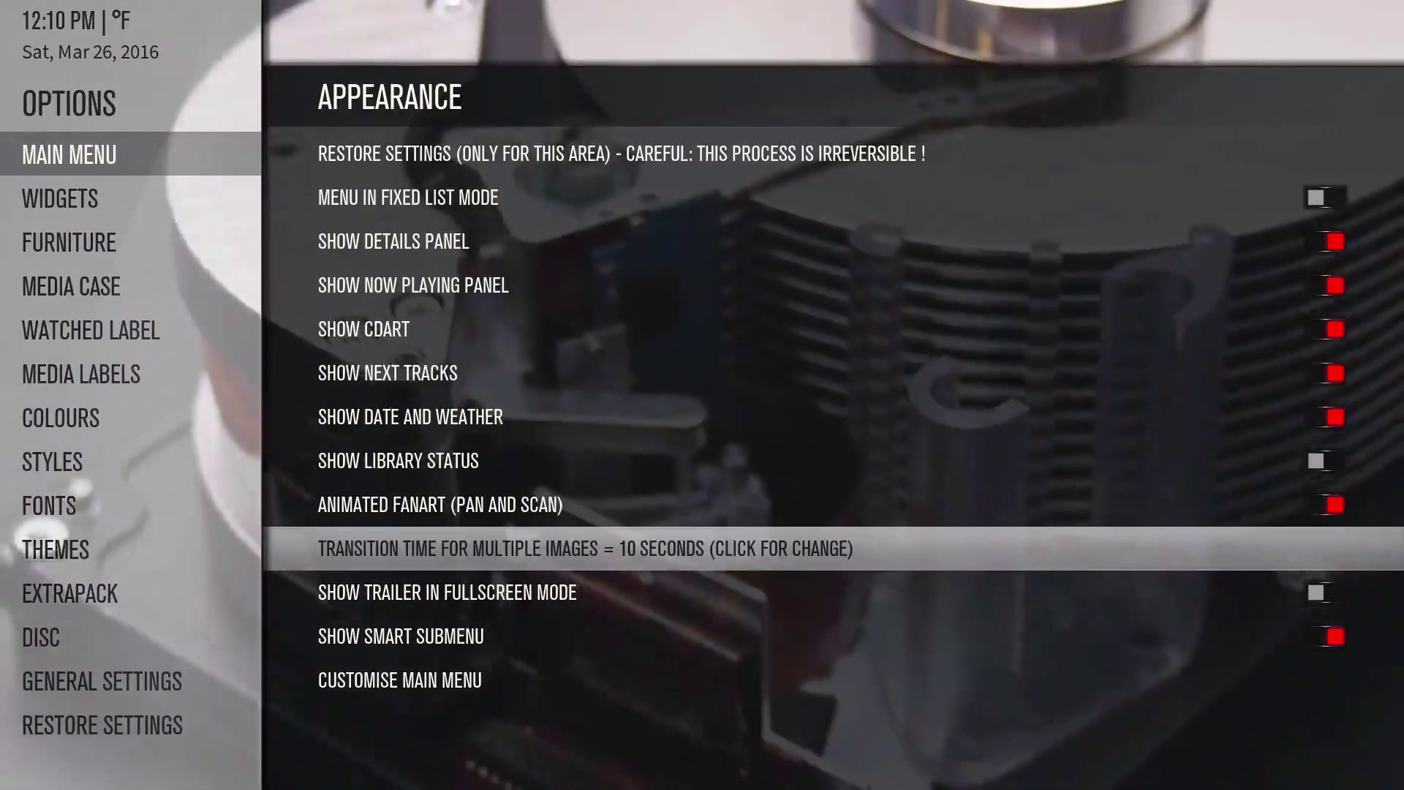
pyautogui.press('Escape')
pyautogui.press('Left')
pyautogui.press('Left')
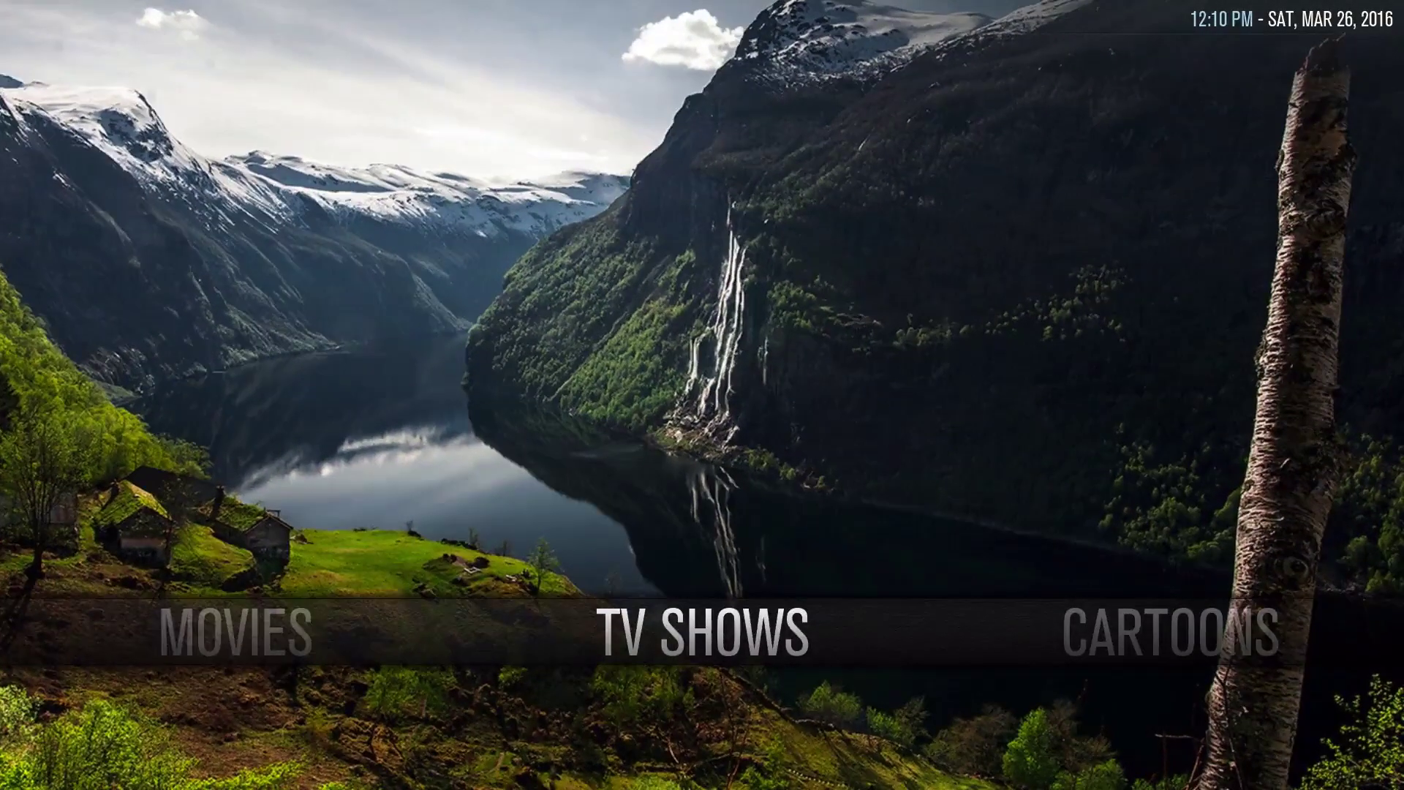
# Reopen Skin Settings and switch Animated Fanart (Pan and Scan) off, keeping transition time at 10 seconds
pyautogui.press('Right')
pyautogui.press('Right')
pyautogui.press('Right')
pyautogui.press('Right')
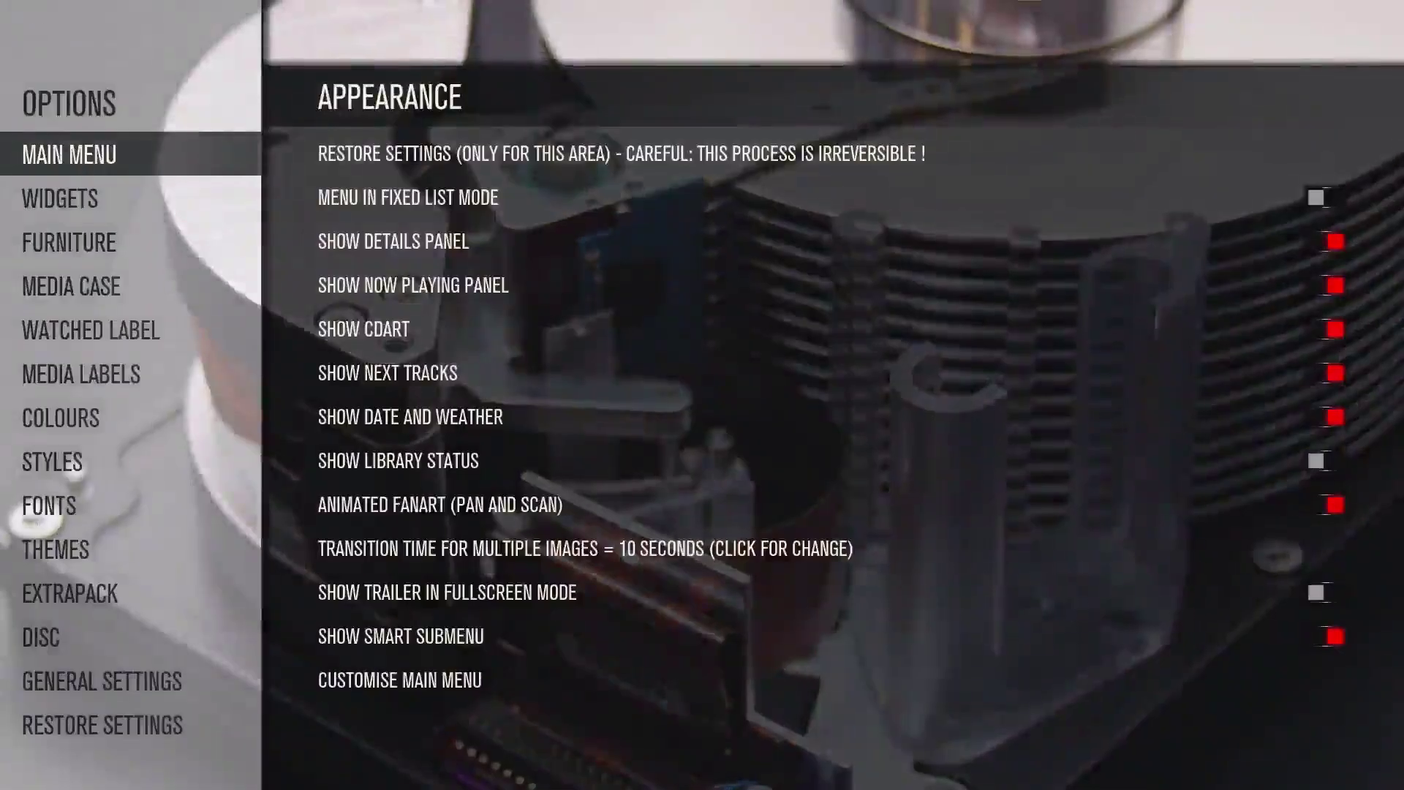
pyautogui.press('Right')
pyautogui.press('Up')
pyautogui.press('Return')
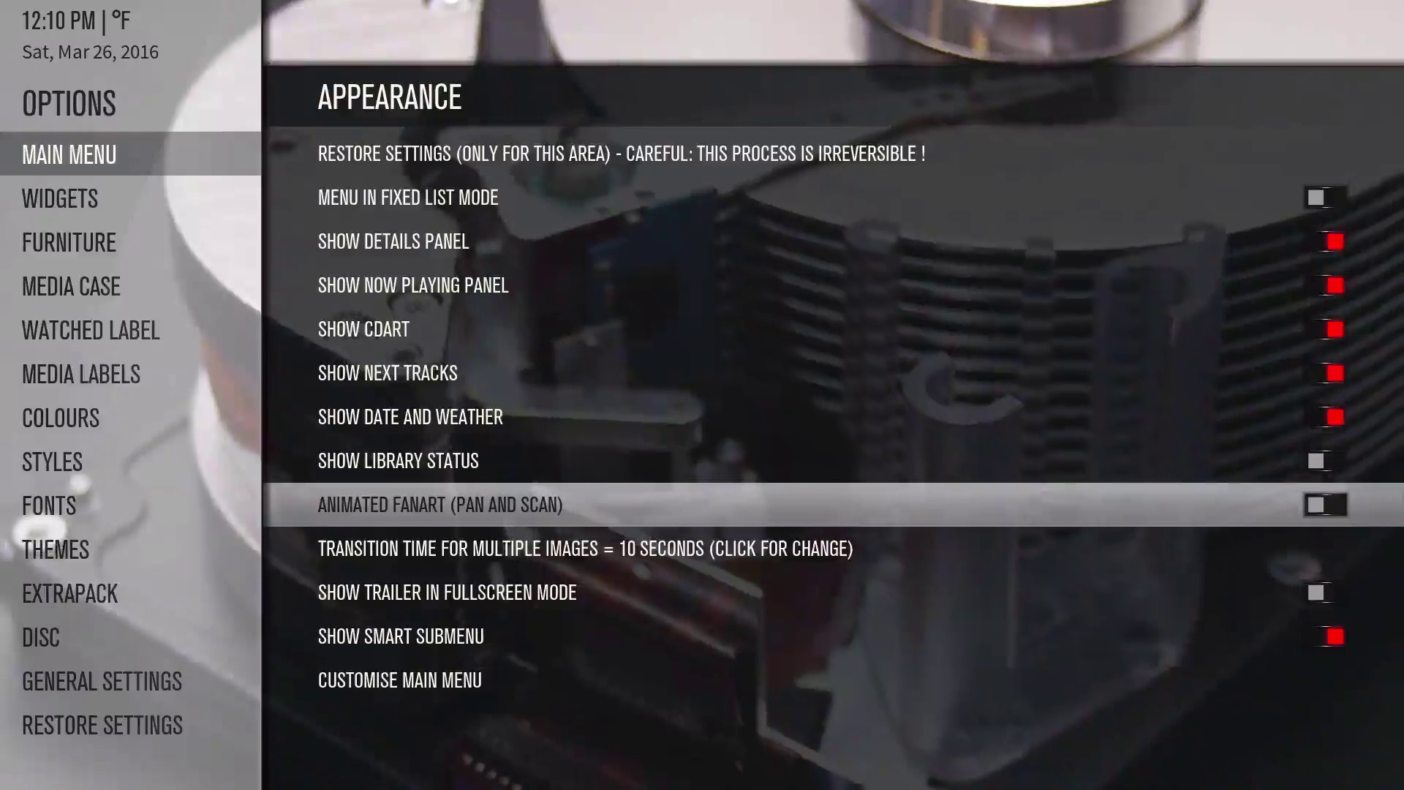
pyautogui.press('Down')
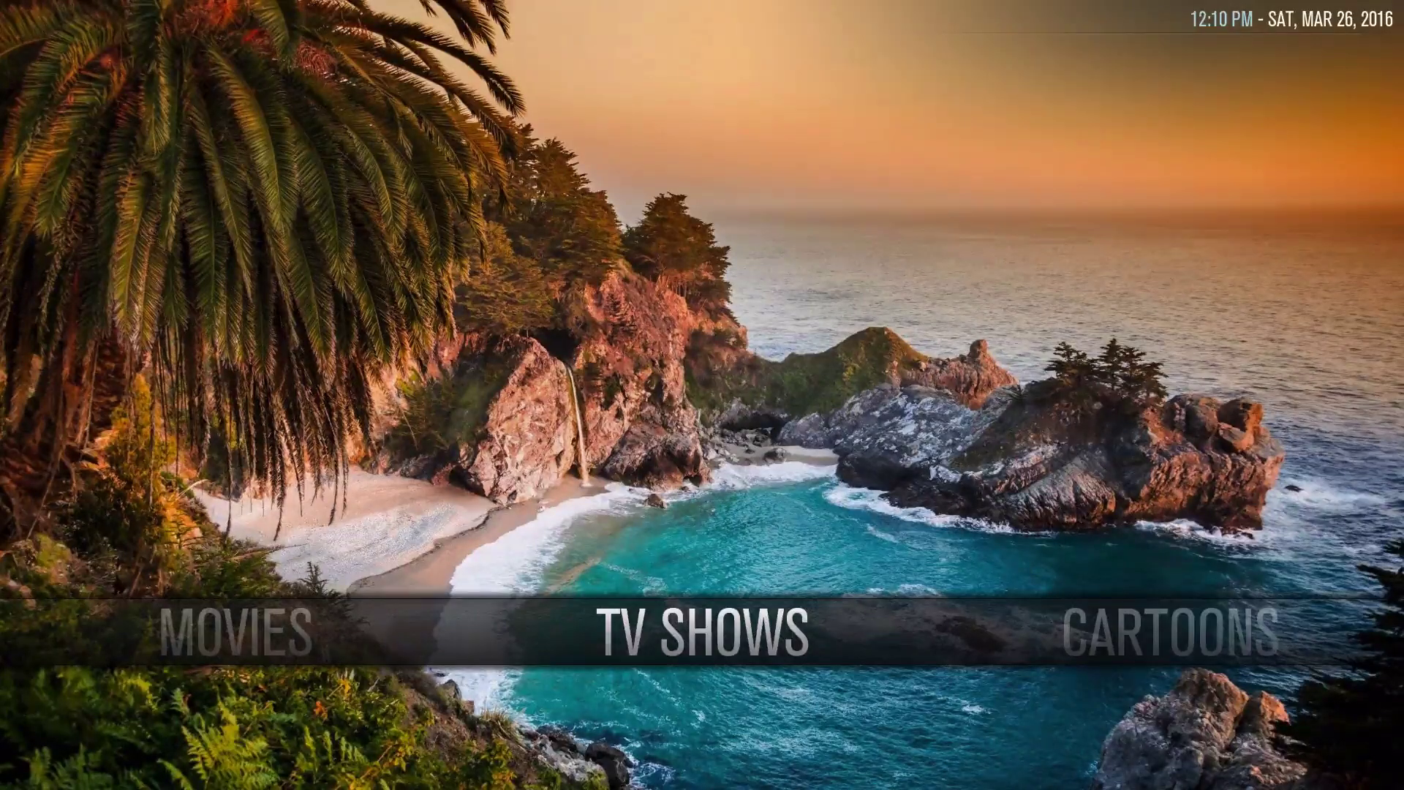
# Browse the home menu items' own backdrops, moving on to Programs
pyautogui.press('Left')
pyautogui.press('Left')
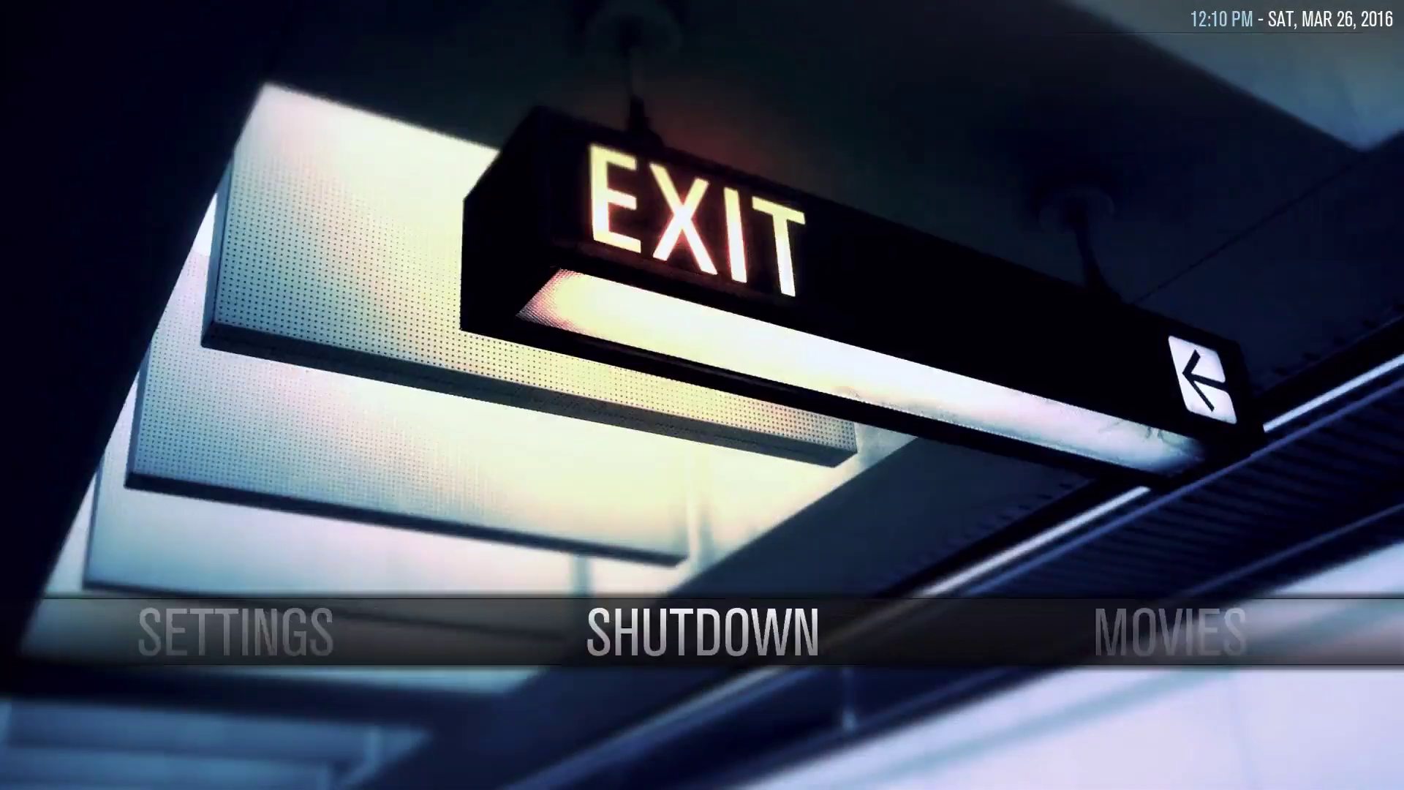
pyautogui.press('Left')
pyautogui.press('Left')
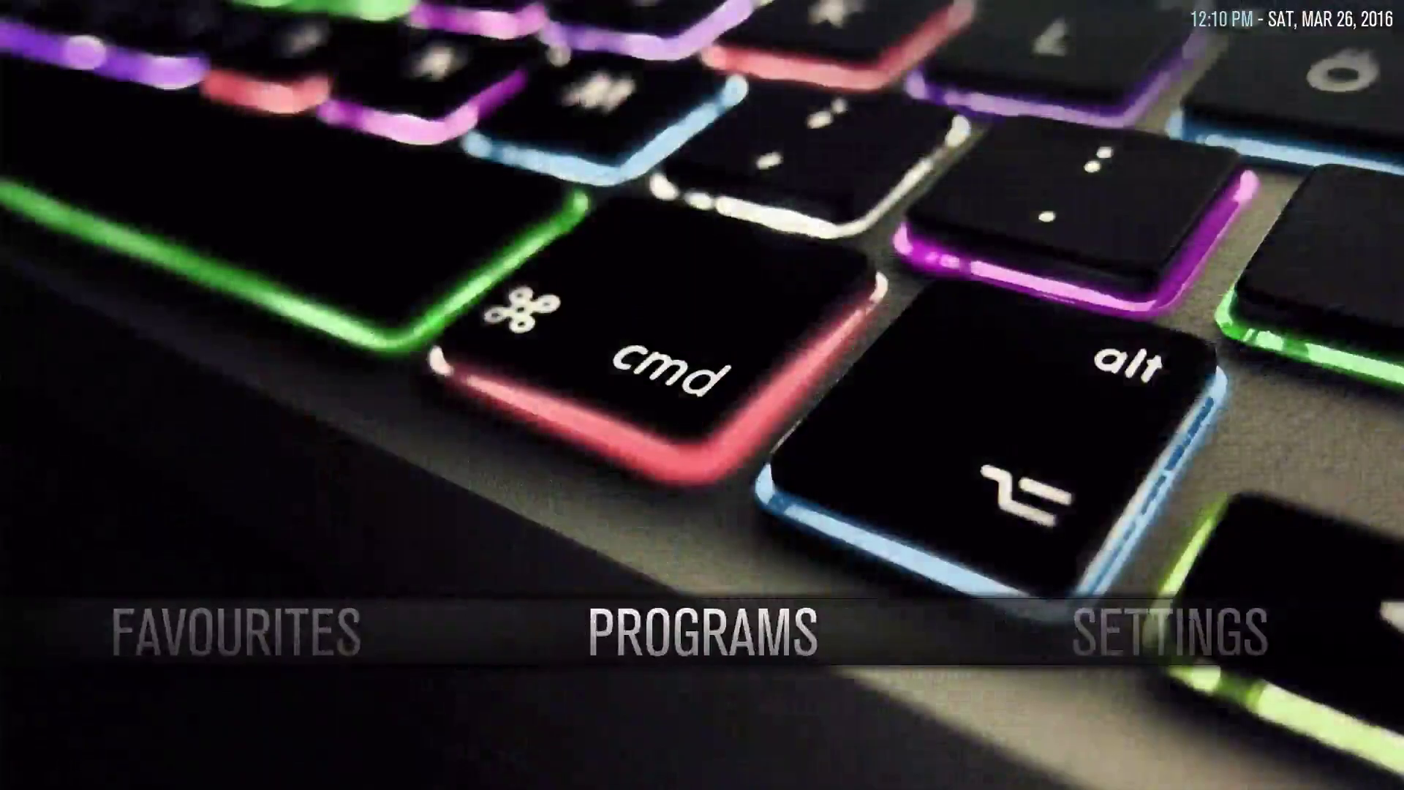